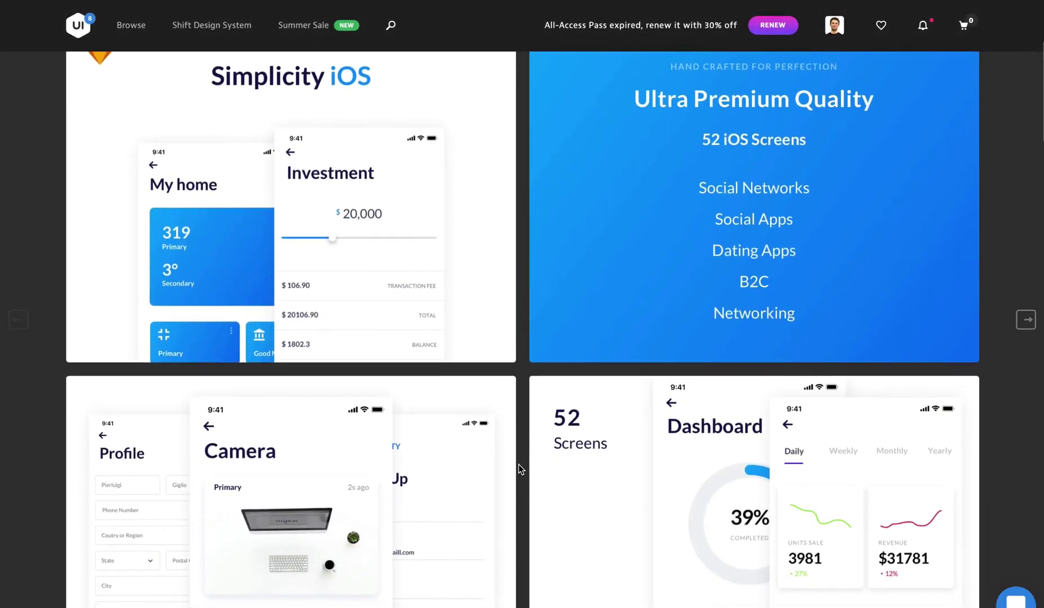
Scroll through the Simplicity iOS kit's preview screens (Photos, Dashboard, My home) on UI8.
scroll(518, 468, "down", 8)
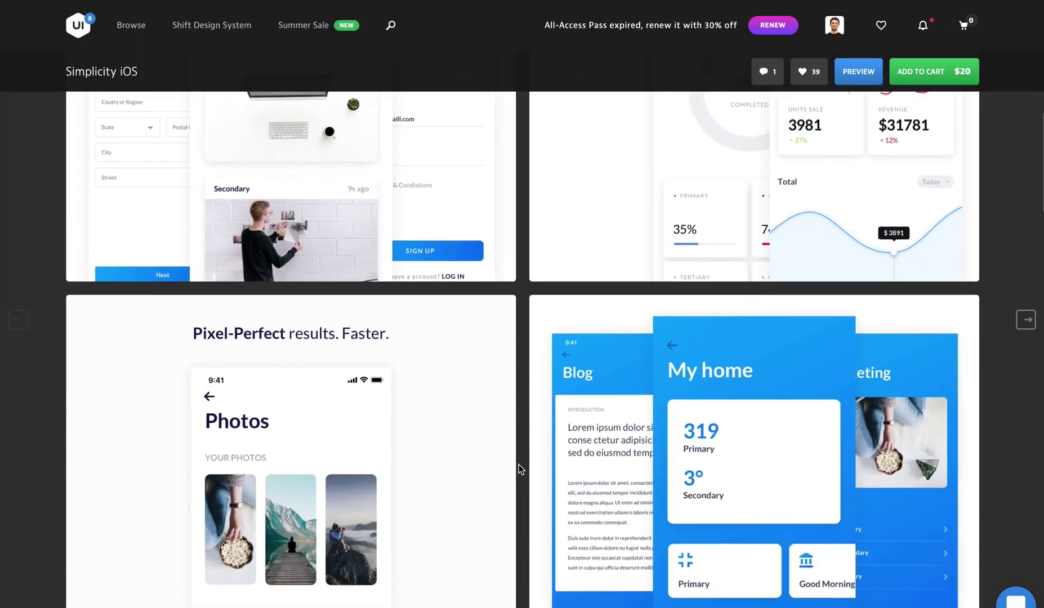
scroll(520, 469, "down", 9)
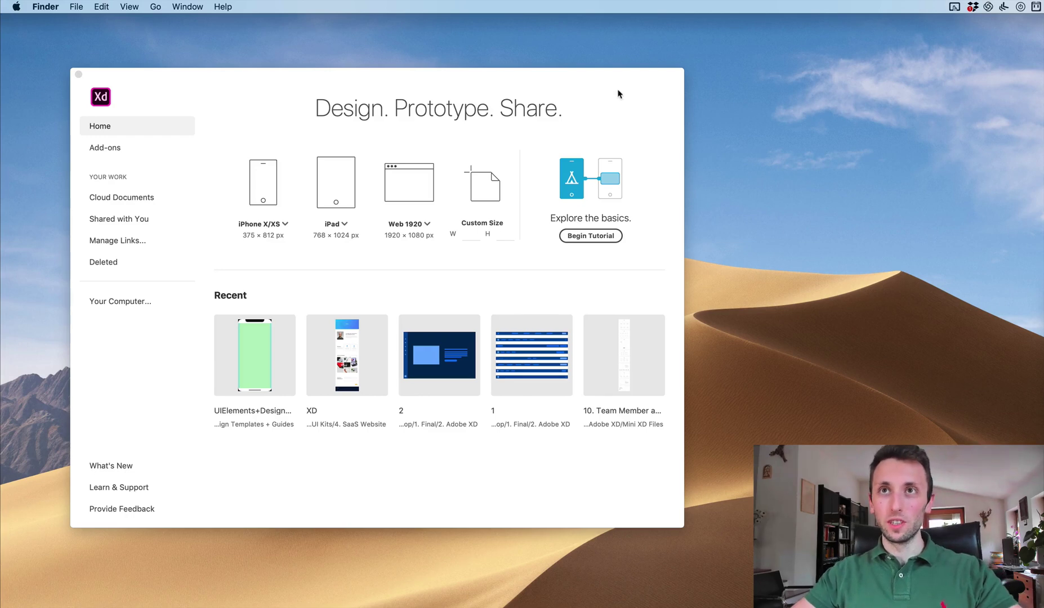
Launch Google Chrome from LaunchBar with 'chro' to open a blank tab.
left_click_drag(635, 83, 705, 83)
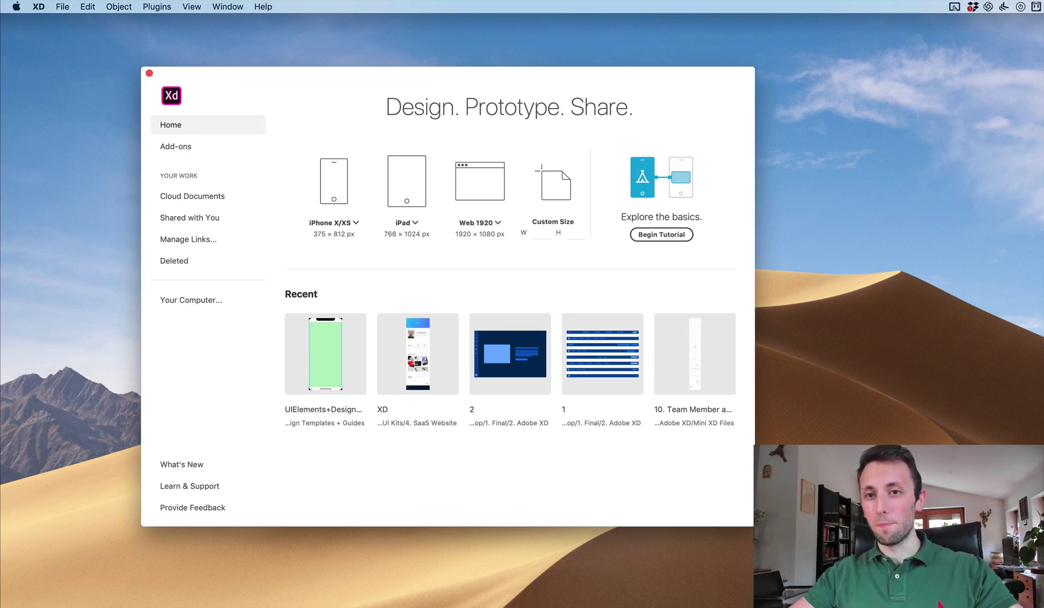
key("super+space")
type("chro")
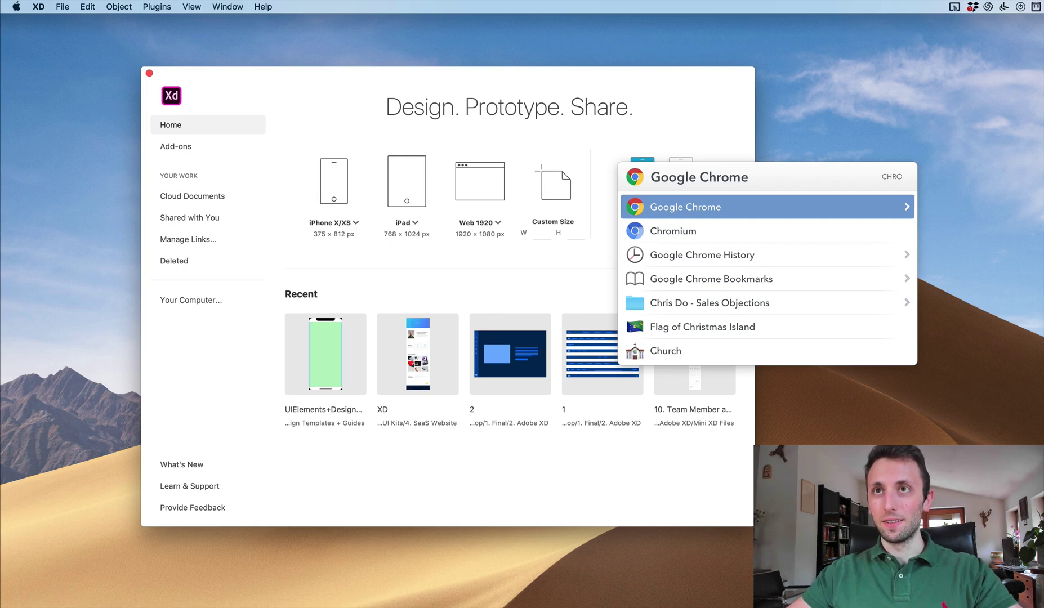
key("Right")
key("Left")
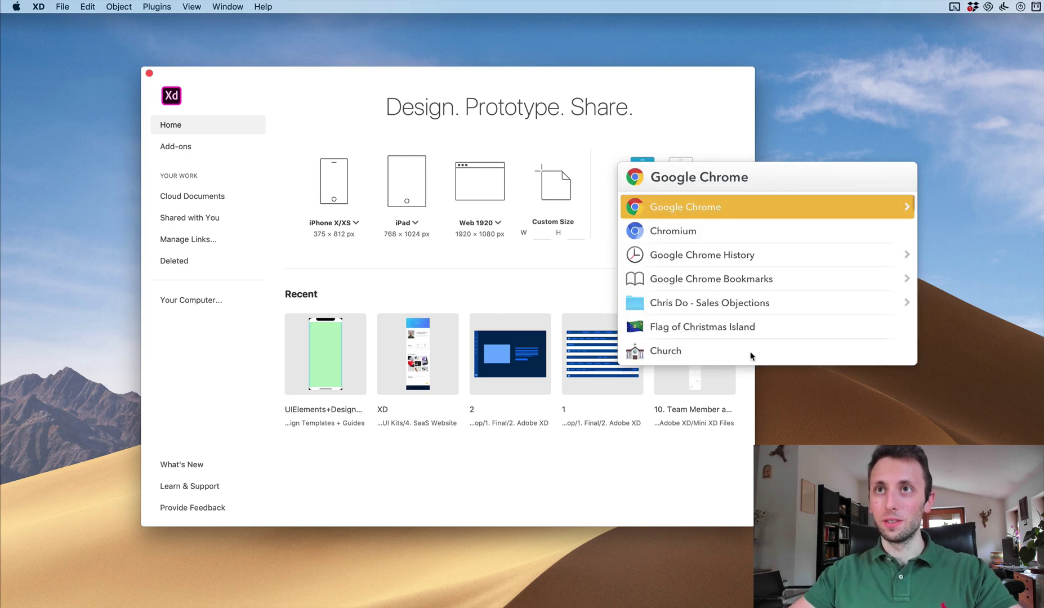
right_click(756, 208)
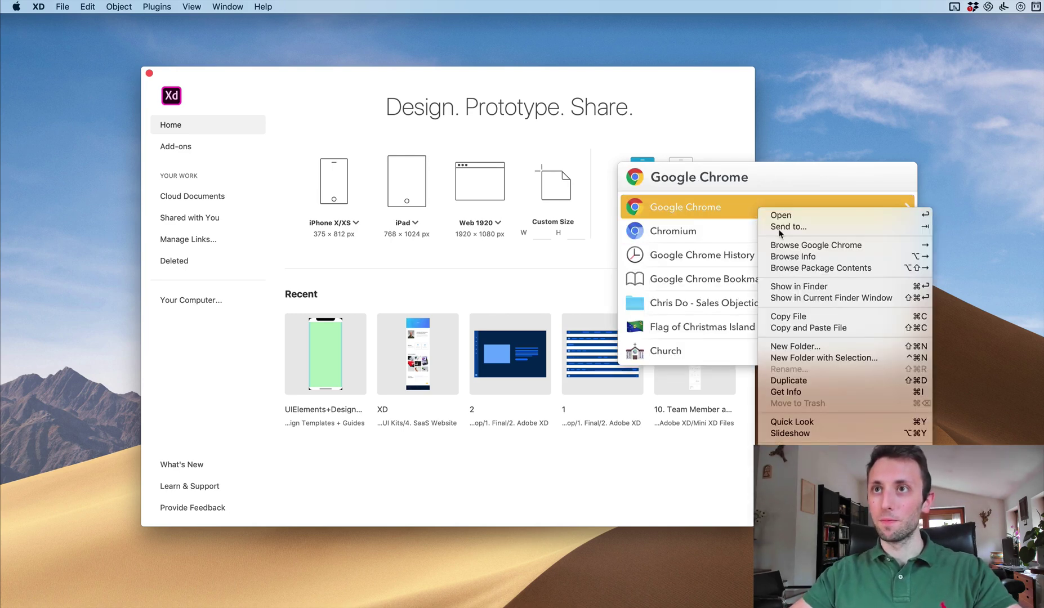
left_click(777, 215)
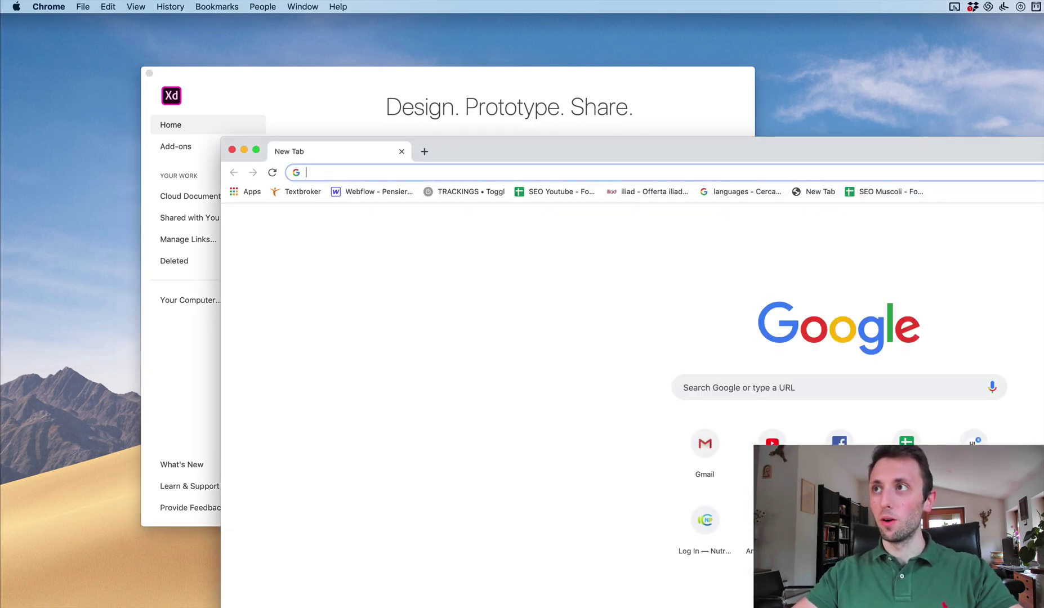
Google 'ios adobe xd kit' in Chrome and scroll the results.
left_click_drag(895, 127, 837, 49)
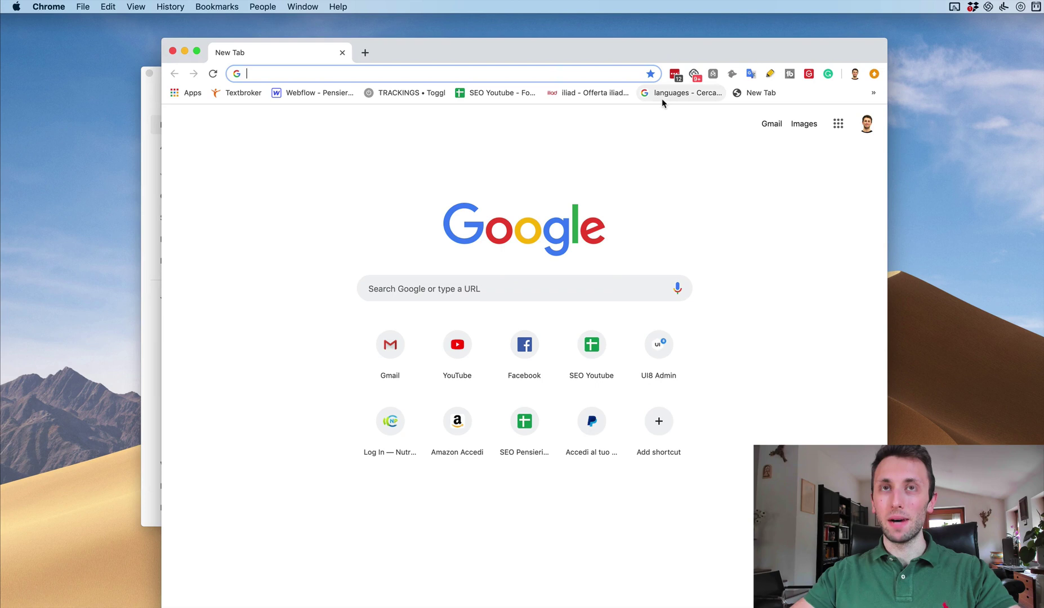
type("ios ado")
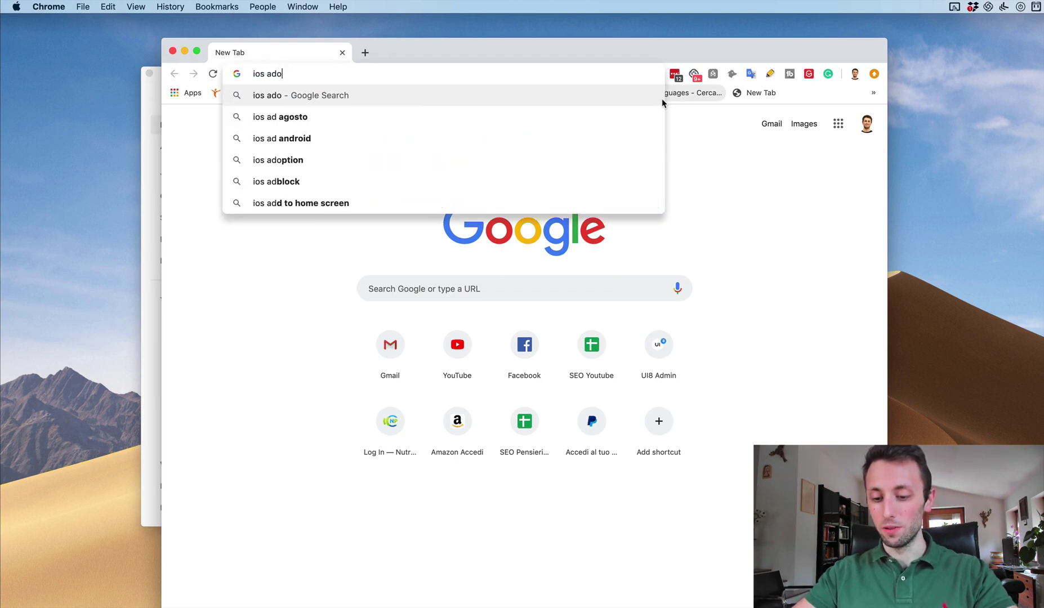
type("be")
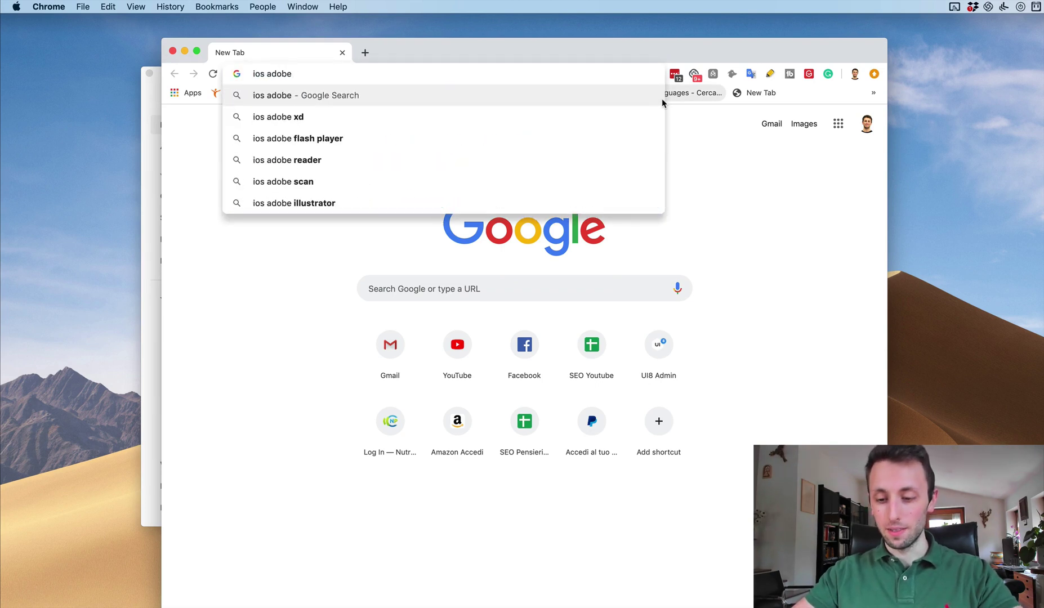
type(" xd kit")
key("Return")
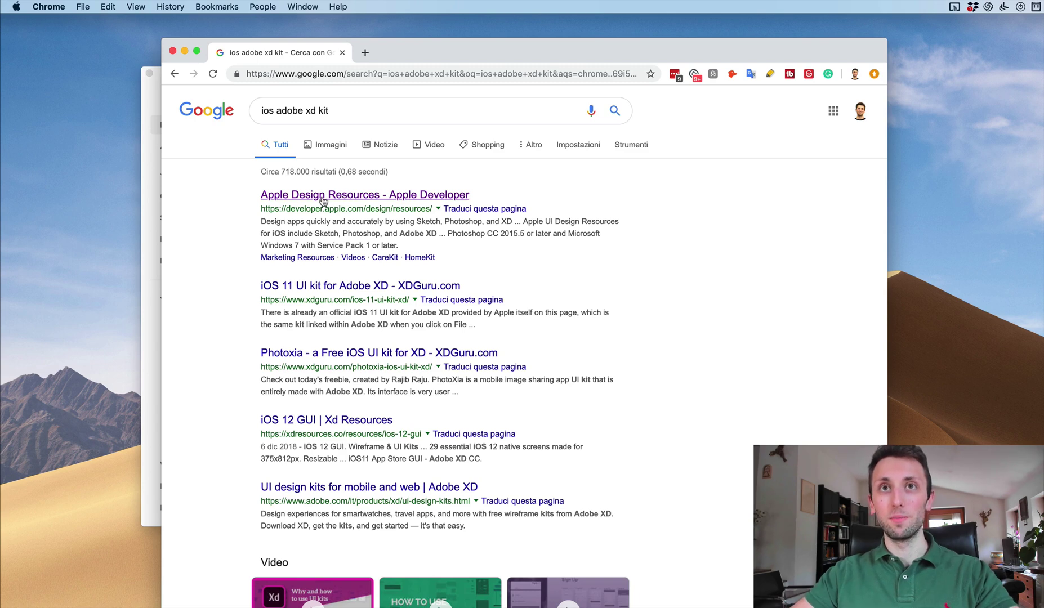
scroll(323, 201, "down", 1)
Open Apple's Design Resources page and download the iOS 12 kit for Adobe XD.
left_click(325, 192)
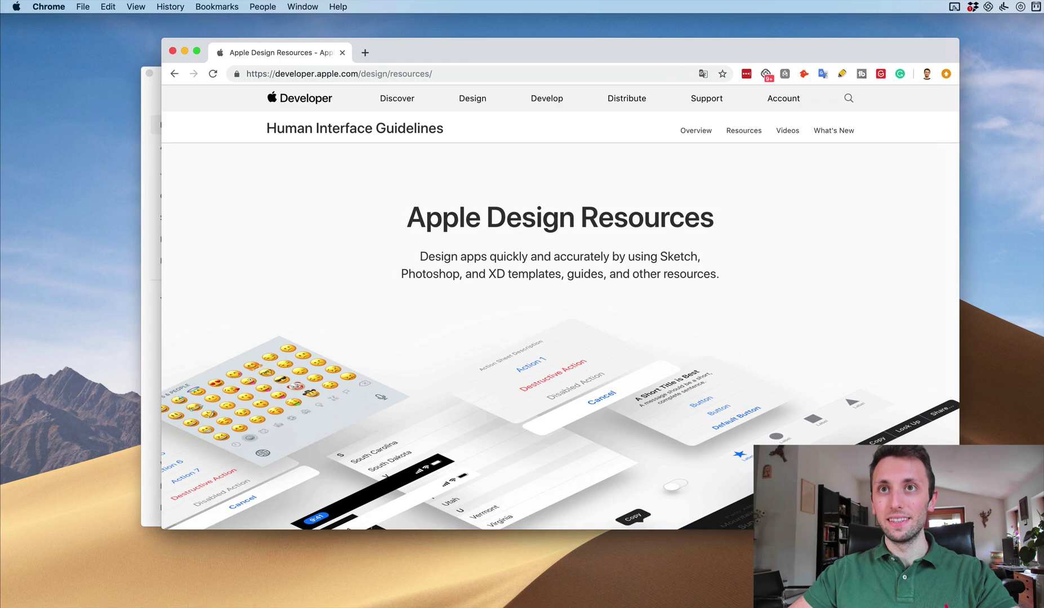
scroll(788, 396, "down", 5)
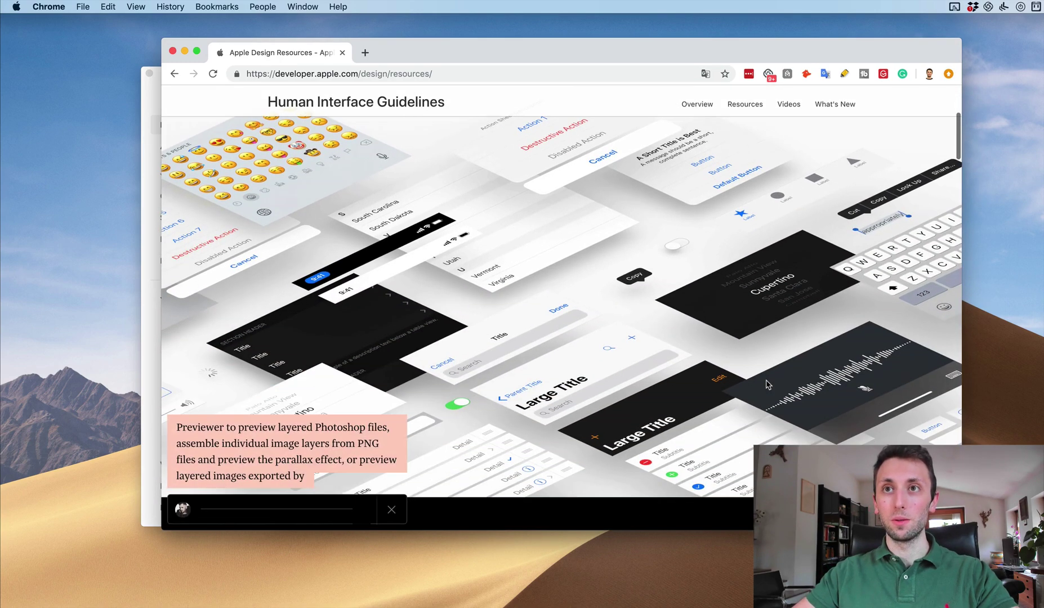
scroll(766, 384, "down", 10)
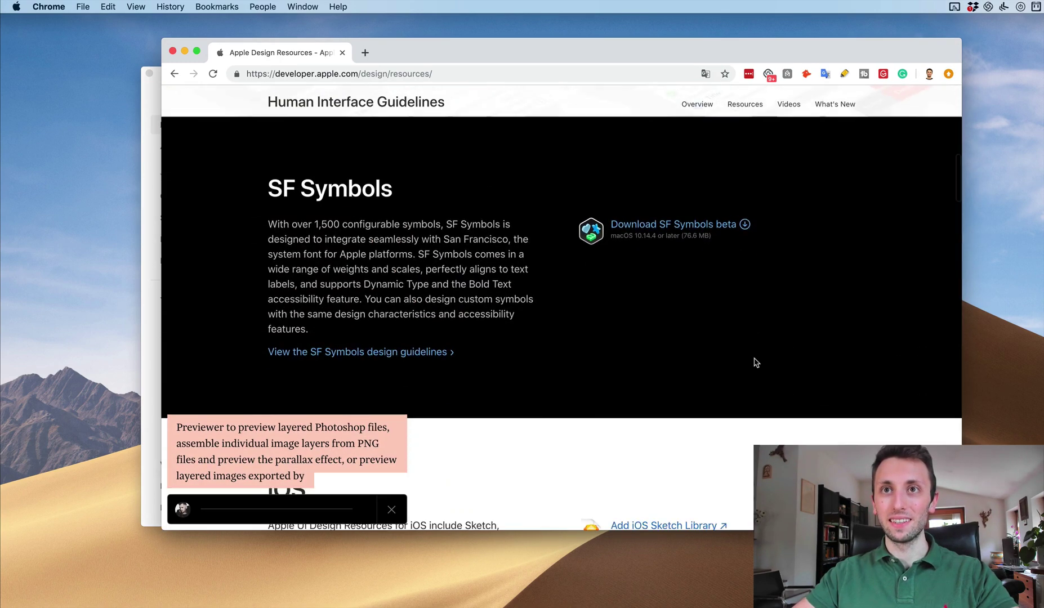
scroll(756, 362, "down", 6)
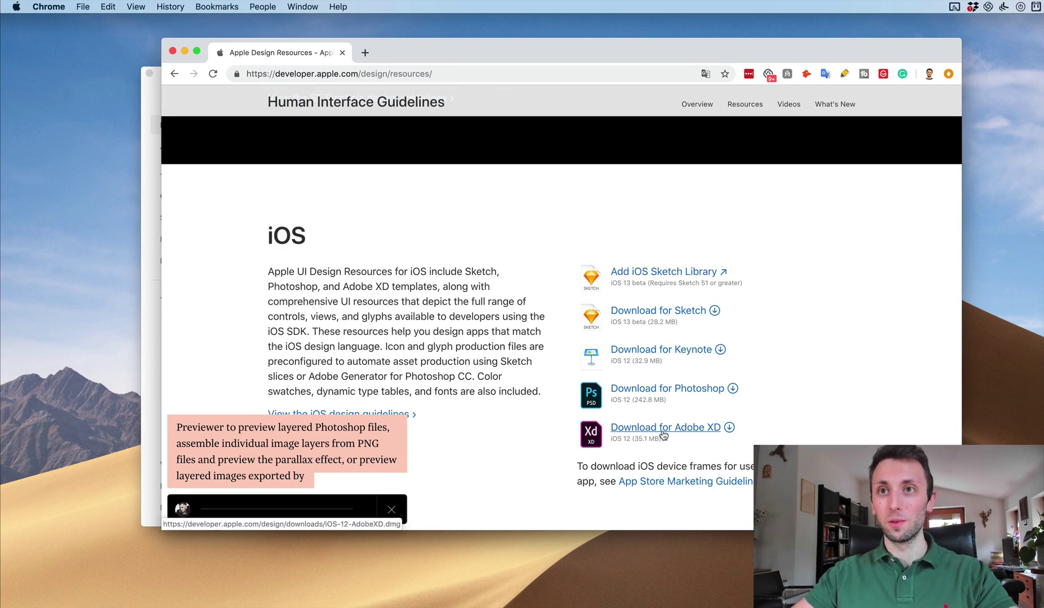
left_click(659, 429)
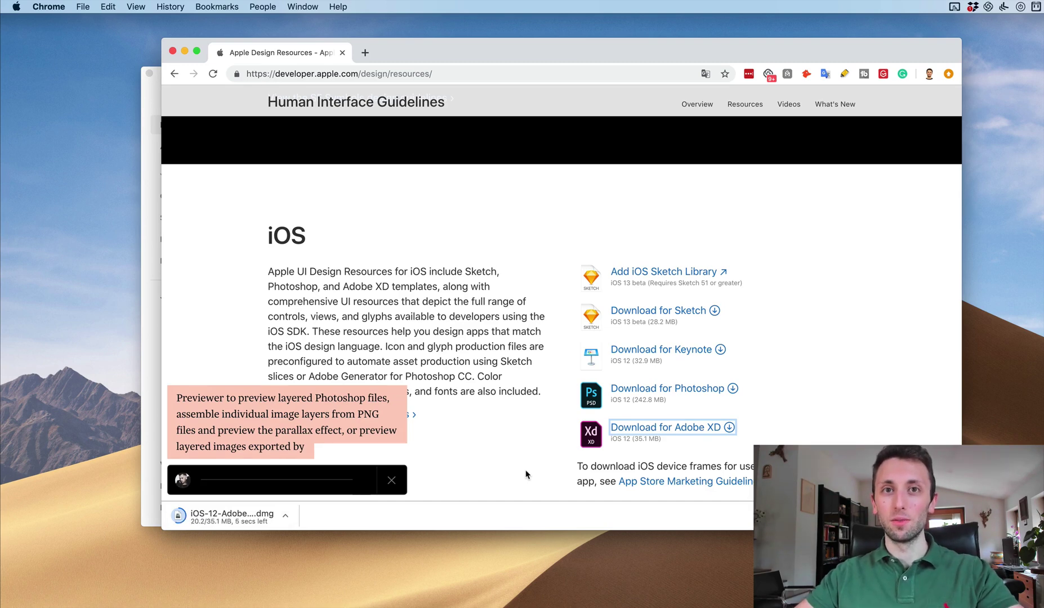
Mount iOS-12-AdobeXD.dmg, accept the license, and open UIElements+DesignTemplates+Guides-iPhoneX.xd.
left_click(267, 522)
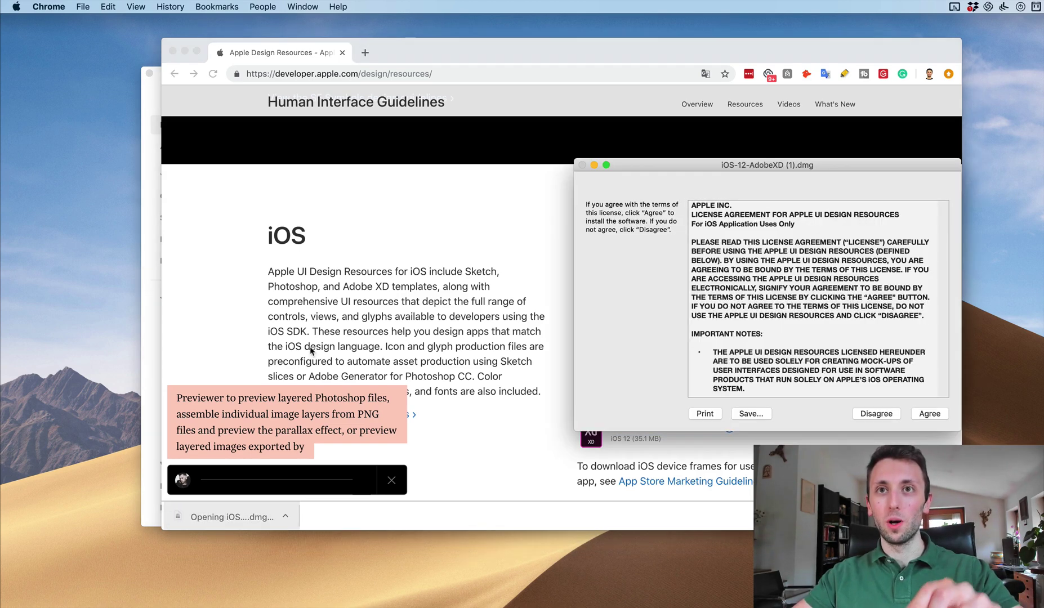
left_click(930, 414)
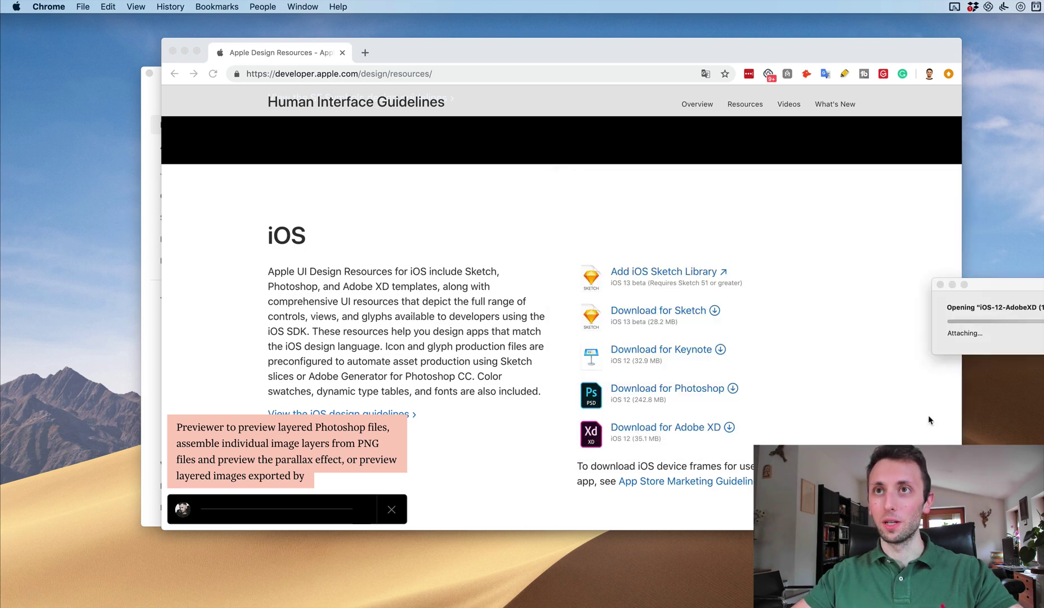
left_click_drag(956, 280, 490, 282)
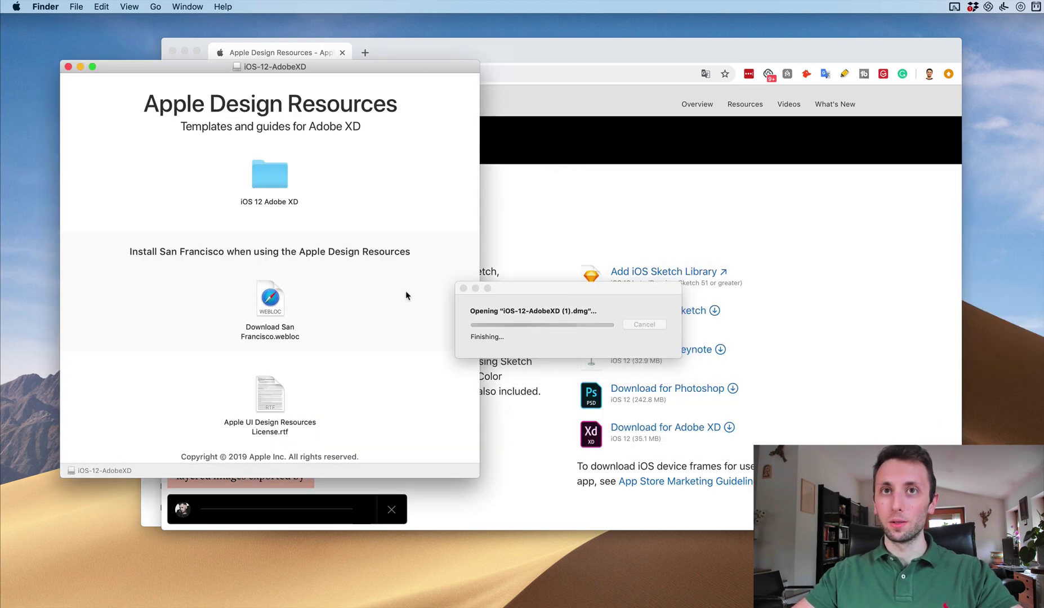
double_click(281, 181)
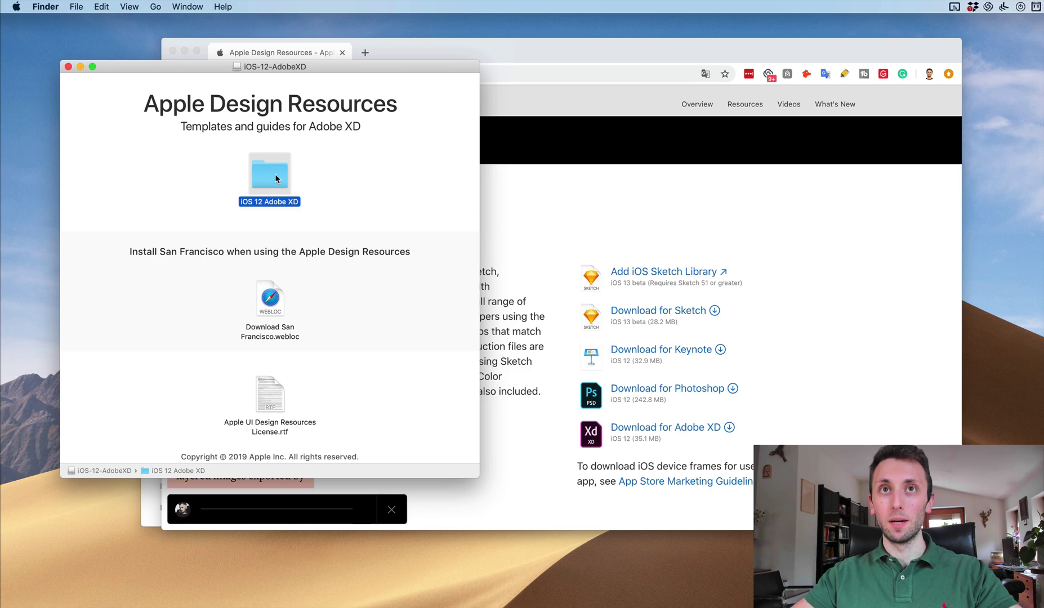
left_click_drag(388, 82, 466, 163)
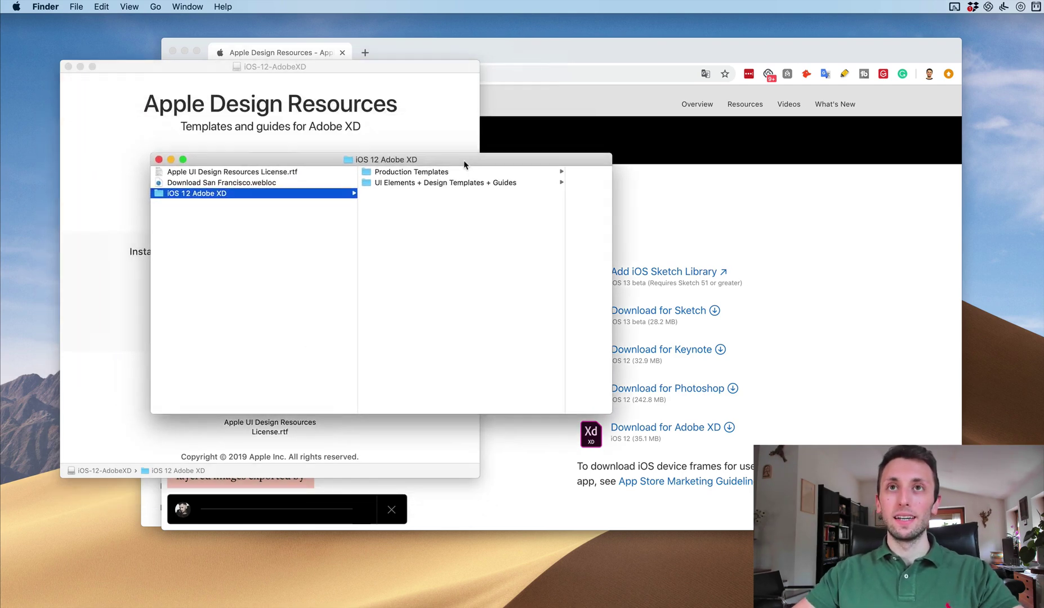
left_click(427, 184)
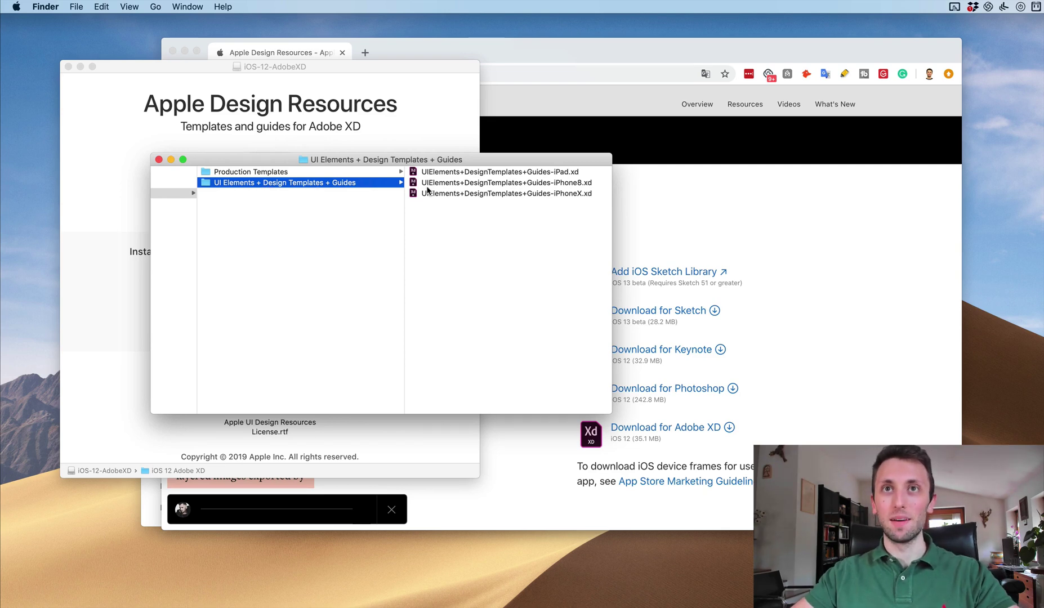
double_click(491, 194)
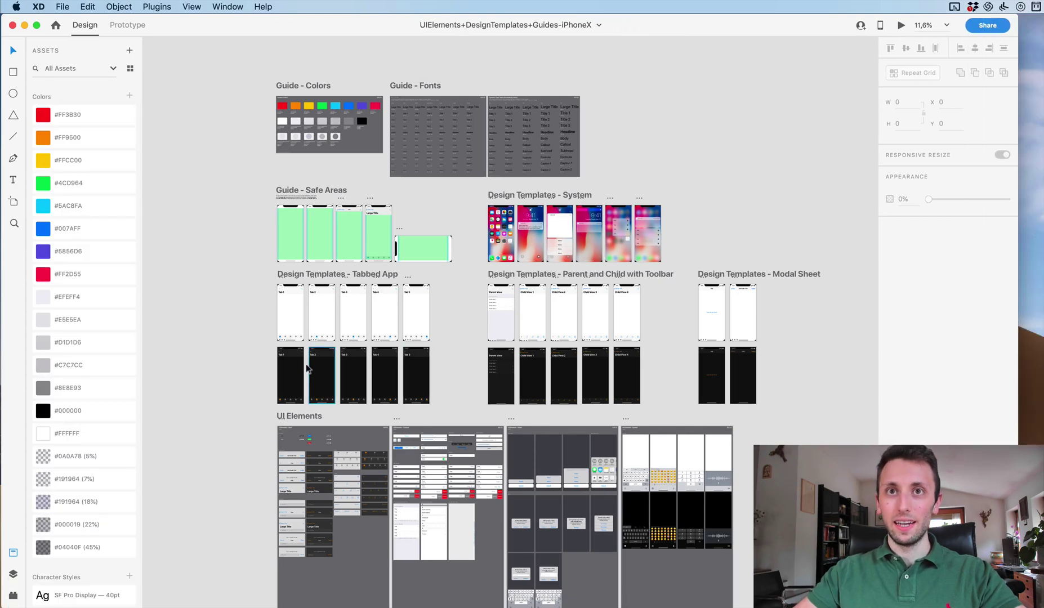
Zoom into the UI Elements – Bars artboard and select its first status bar.
scroll(327, 425, "up", 5)
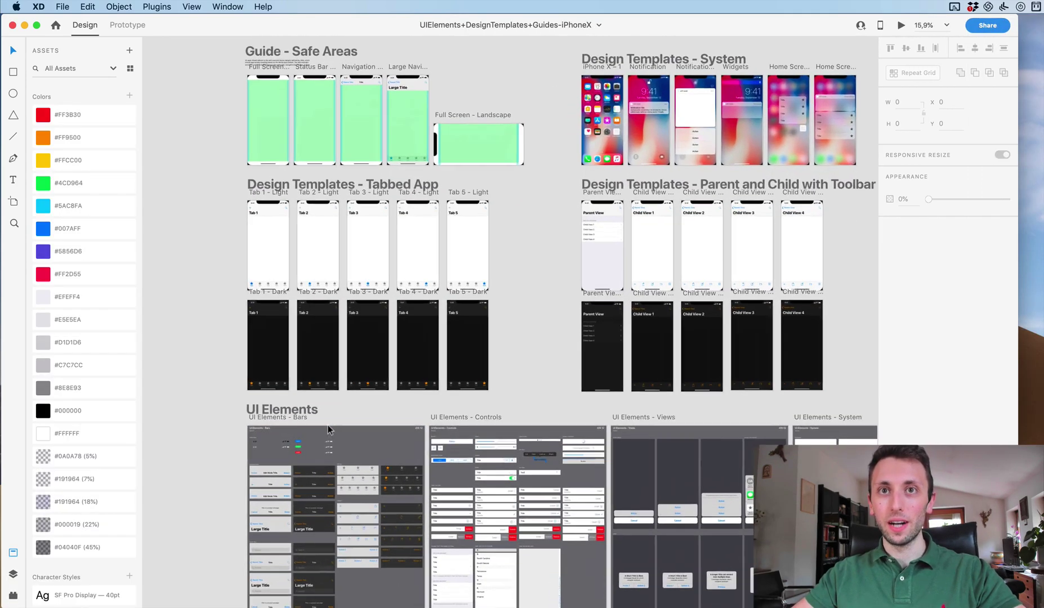
scroll(328, 425, "up", 5)
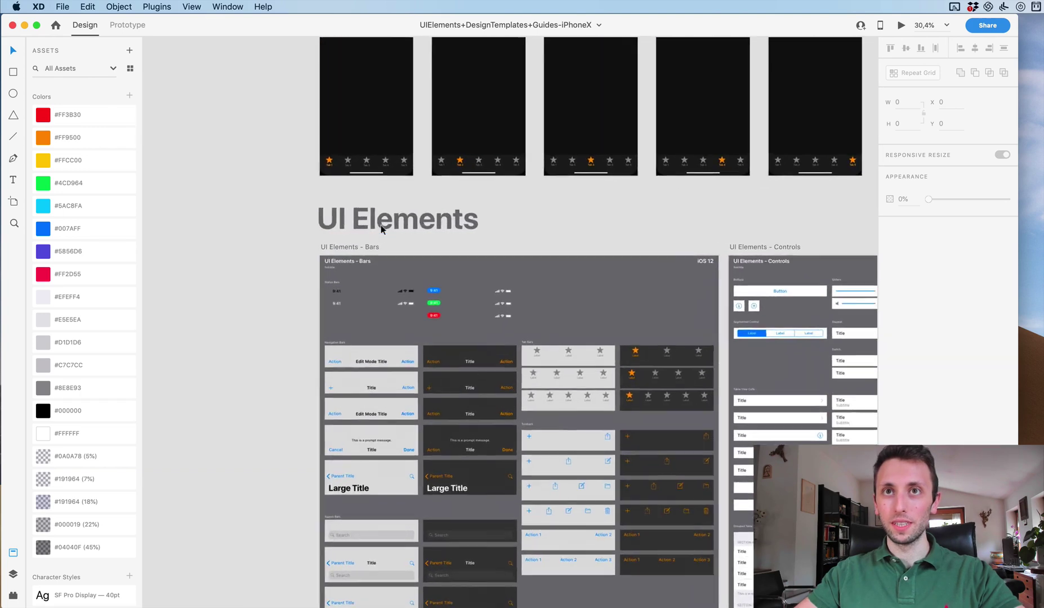
scroll(380, 228, "up", 5)
left_click(422, 333)
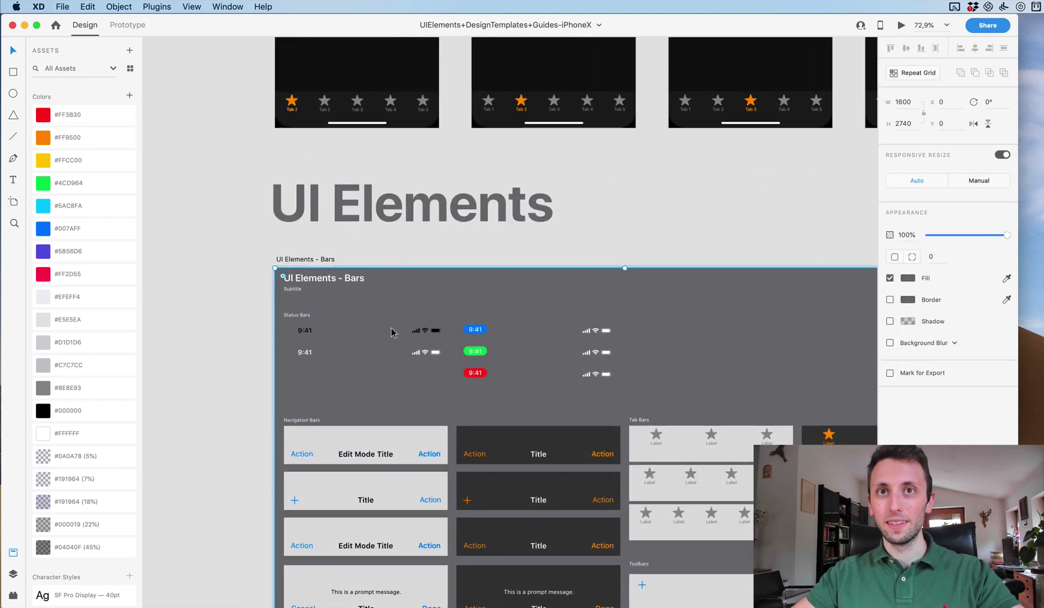
left_click(428, 333)
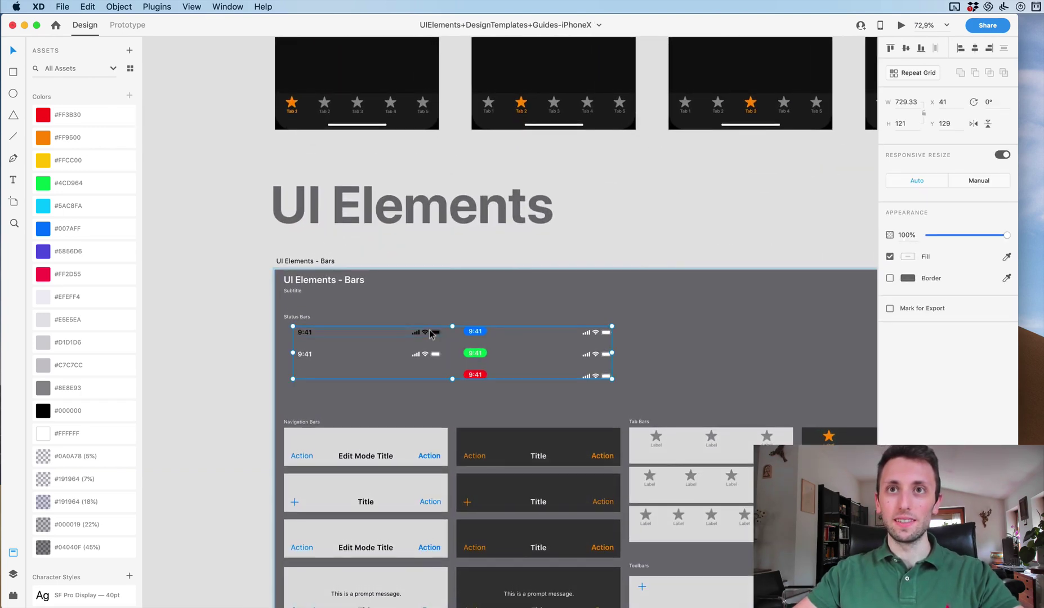
scroll(395, 338, "up", 3)
double_click(445, 320)
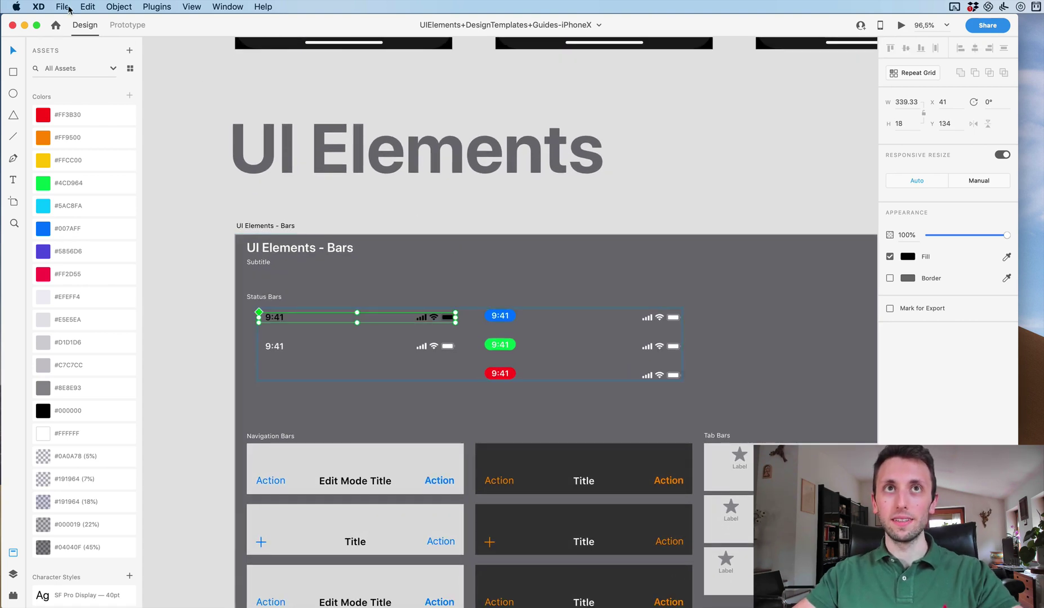
left_click(63, 6)
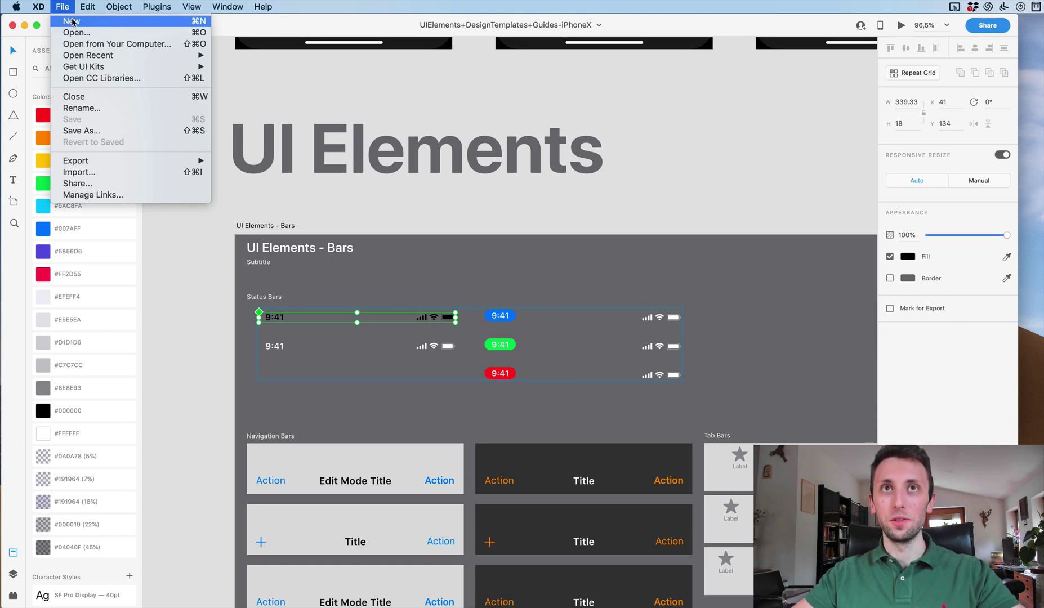
Create a new iPhone X/XS (375 × 812) document, maximise its window and select the artboard.
left_click(72, 22)
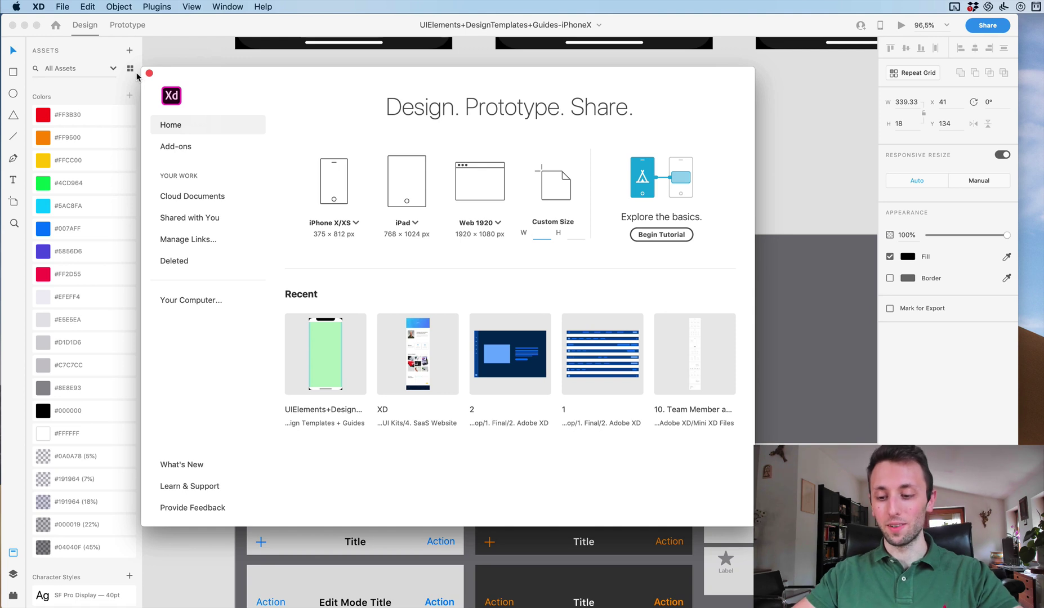
left_click(355, 223)
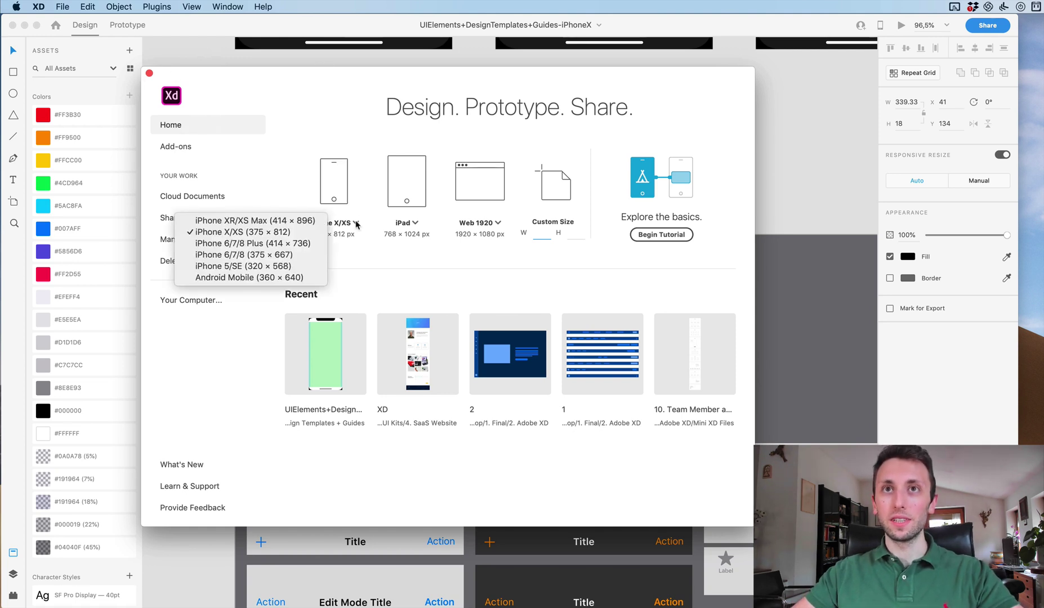
left_click(266, 231)
key("Escape")
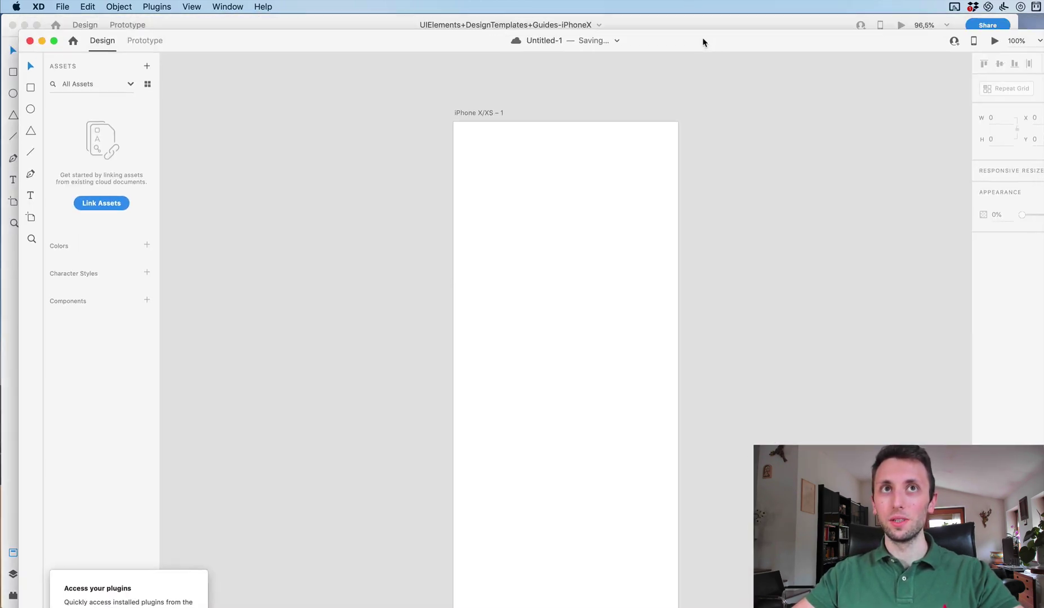
double_click(703, 42)
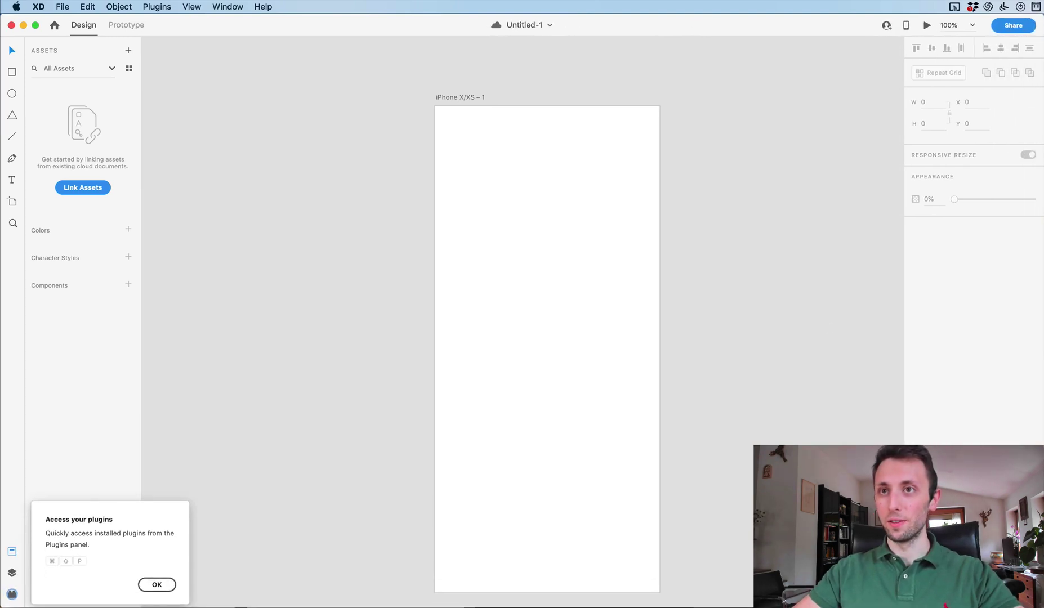
left_click(578, 179)
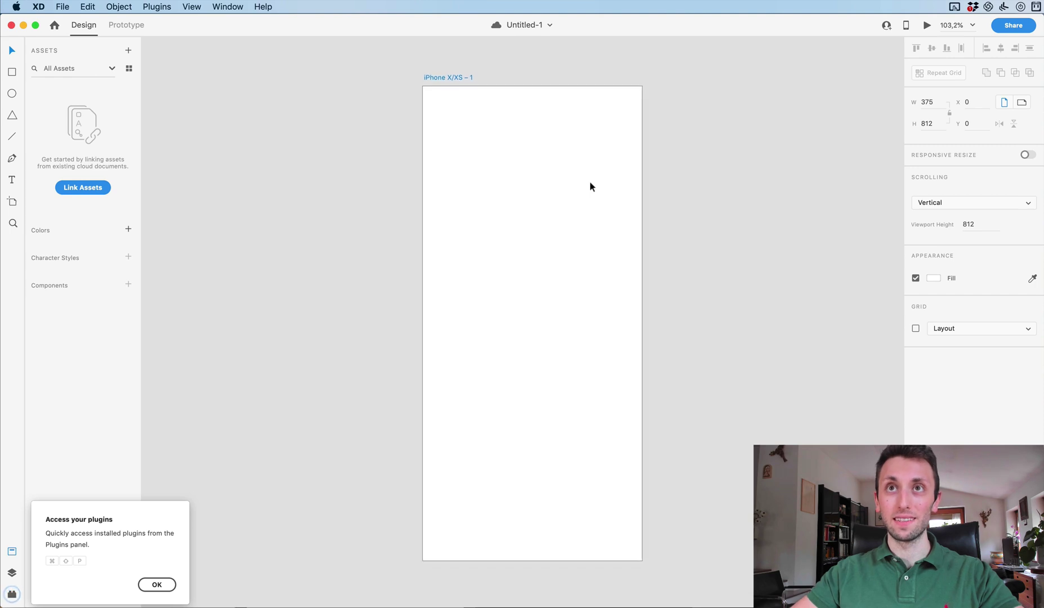
scroll(589, 184, "right", 5)
scroll(589, 182, "right", 4)
scroll(449, 137, "left", 4)
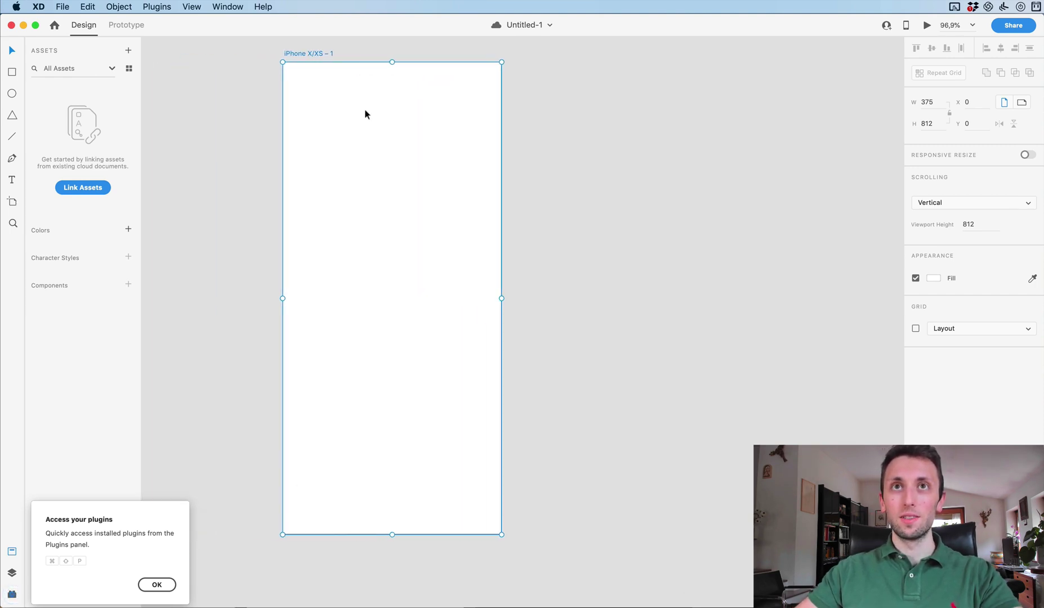
Paste the 9:41 status bar and drag it to the artboard's top edge.
key("super+v")
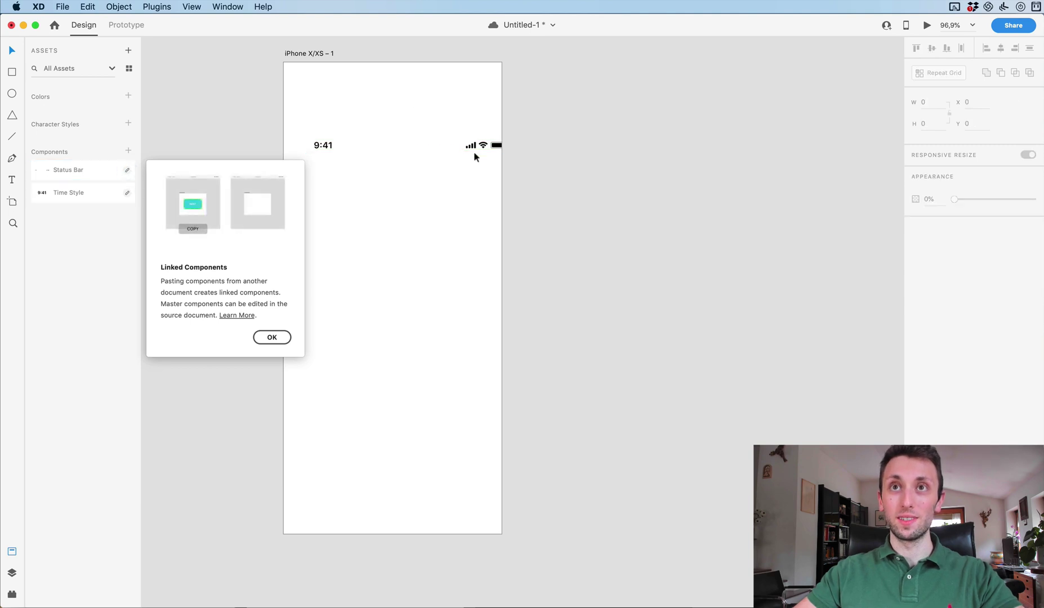
left_click_drag(472, 147, 458, 83)
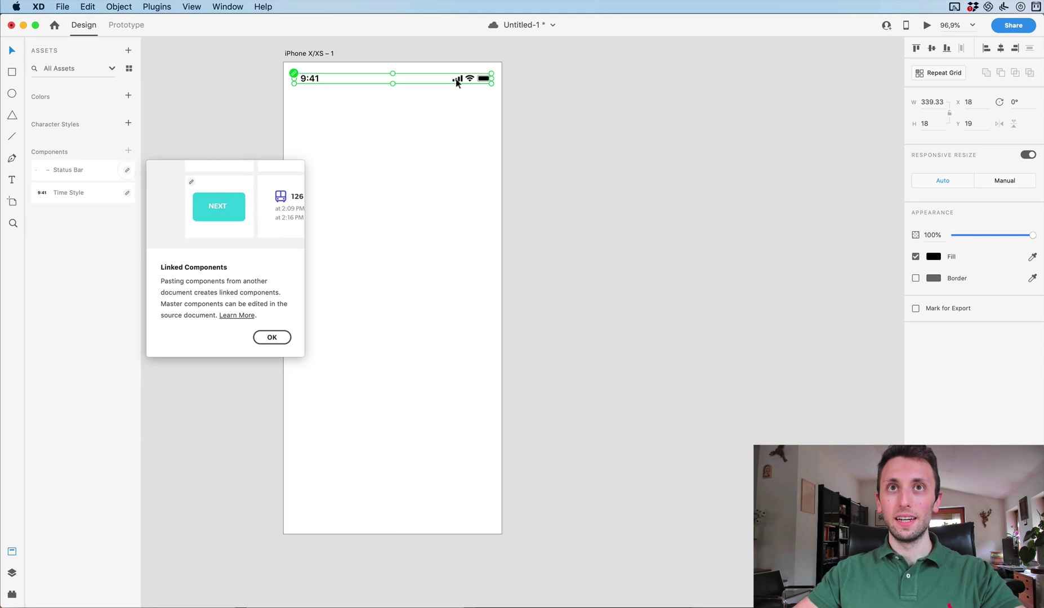
left_click(271, 337)
left_click(586, 139)
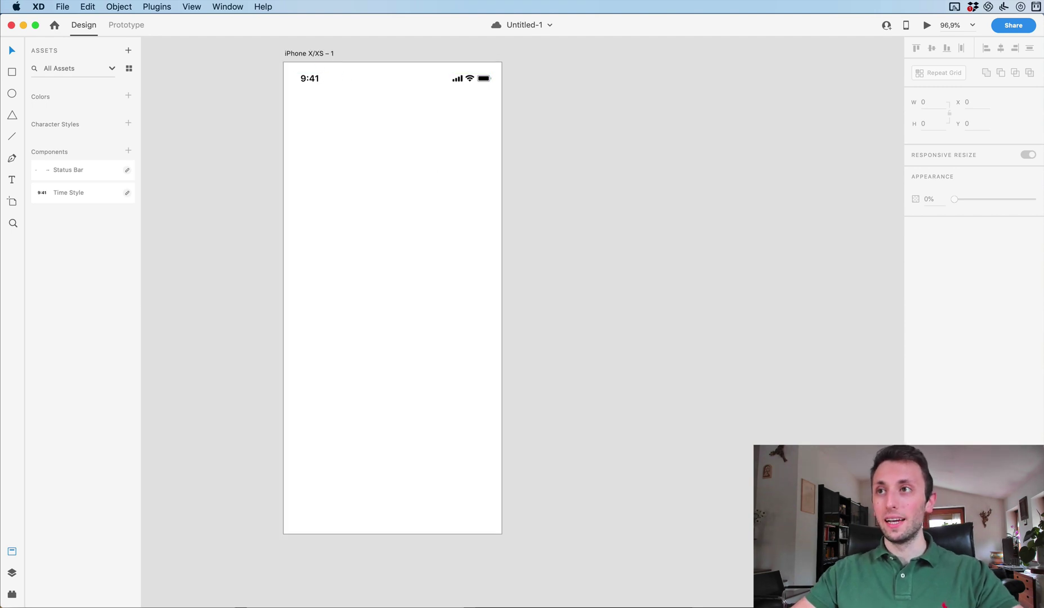
Drag 4.jpg and 7.jpg from Finder's Light folder onto the XD canvas.
key("super+Tab")
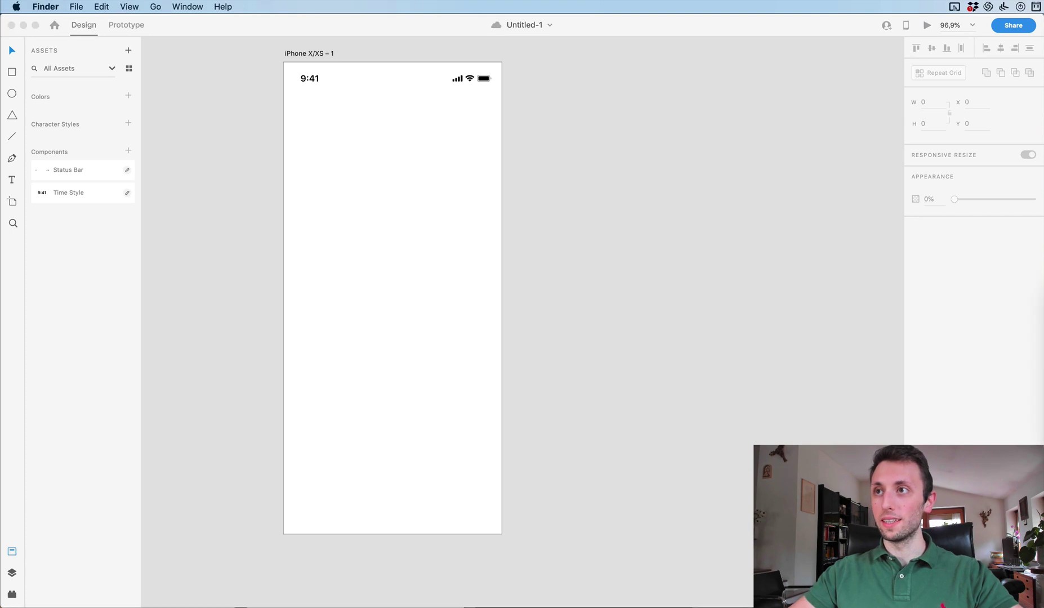
left_click_drag(731, 244, 699, 236)
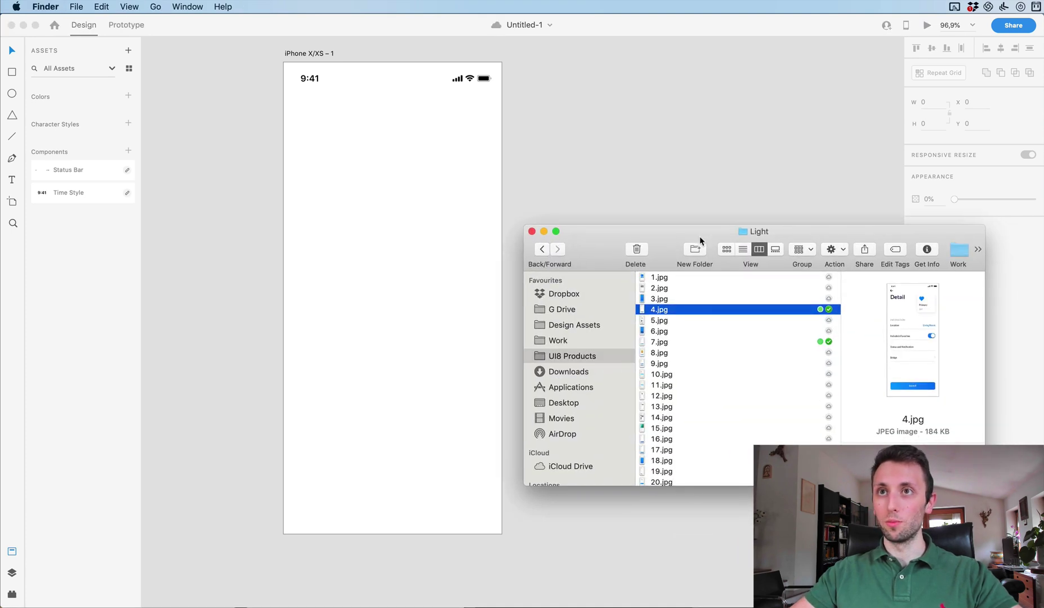
left_click(668, 341, "super")
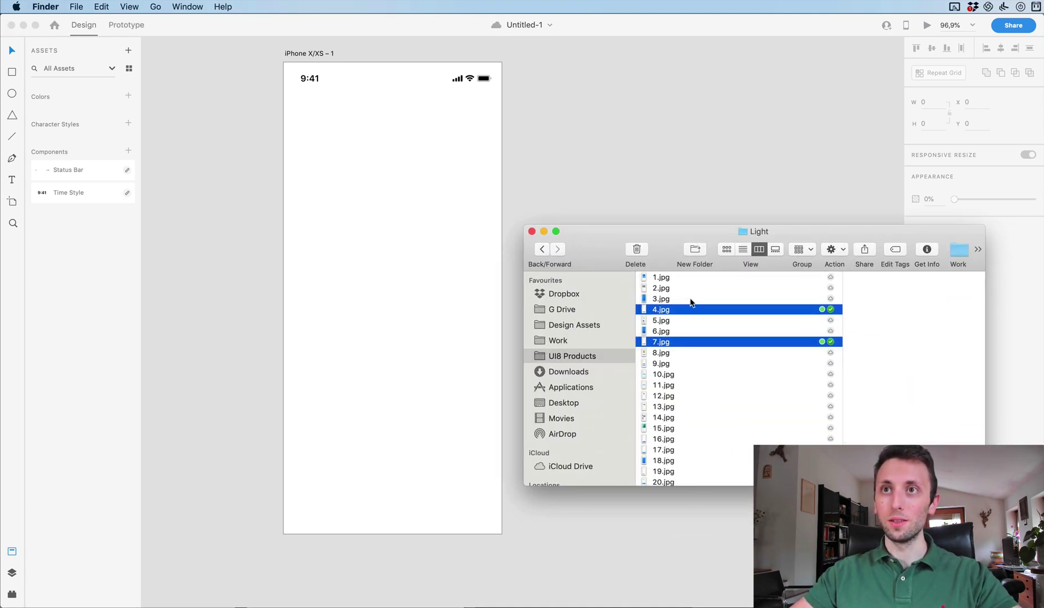
left_click_drag(693, 309, 678, 145)
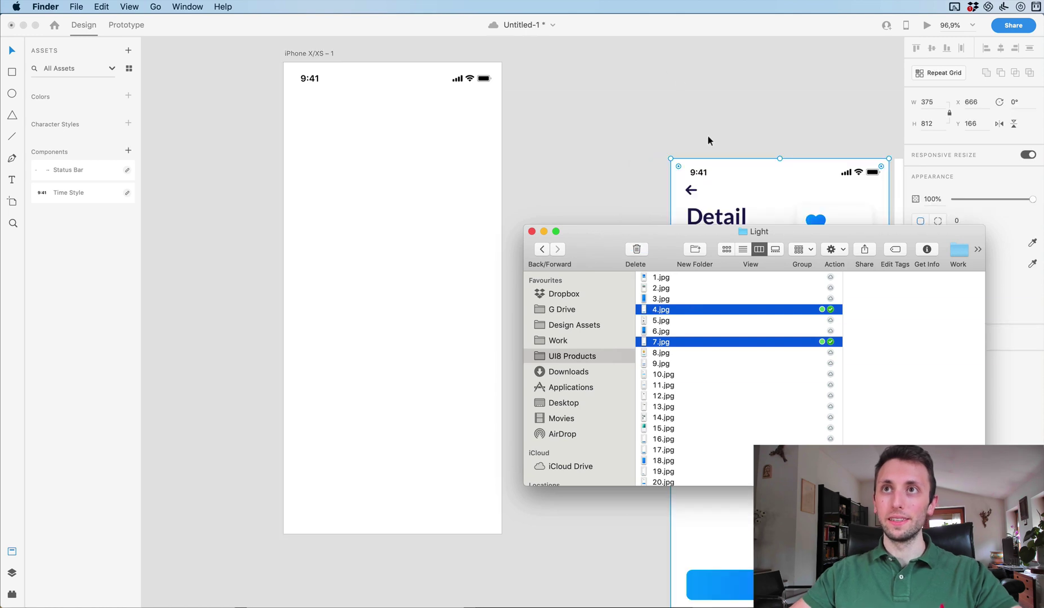
Arrange the Detail and Sign Up images beside the blank artboard and dismiss the export notice.
scroll(722, 137, "down", 5)
scroll(734, 135, "right", 2)
left_click_drag(704, 189, 580, 125)
scroll(633, 201, "up", 4)
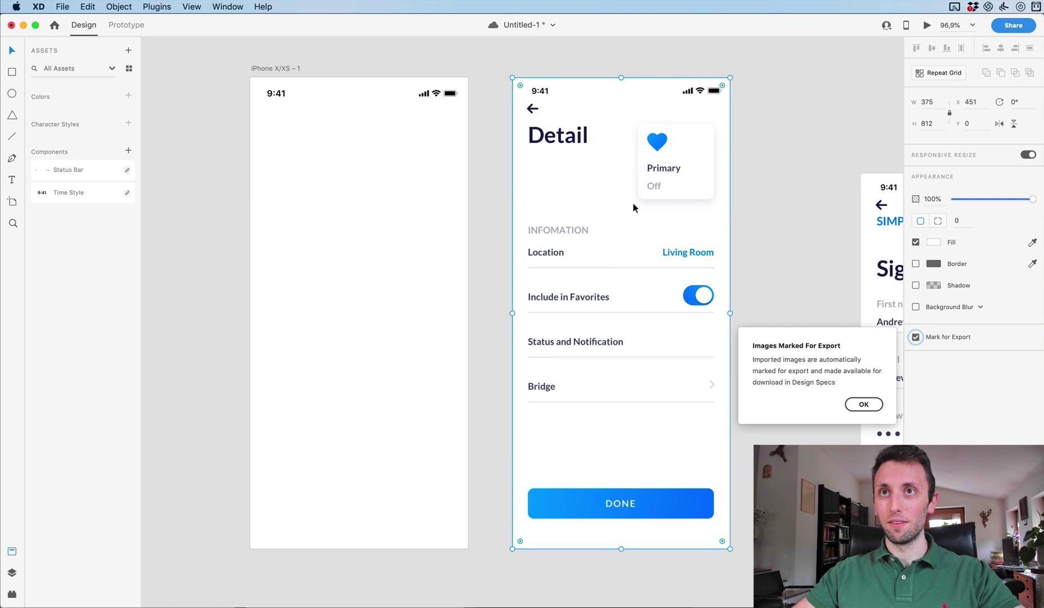
scroll(642, 251, "left", 3)
scroll(642, 251, "right", 3)
left_click_drag(773, 233, 681, 173)
scroll(681, 172, "left", 3)
left_click(865, 409)
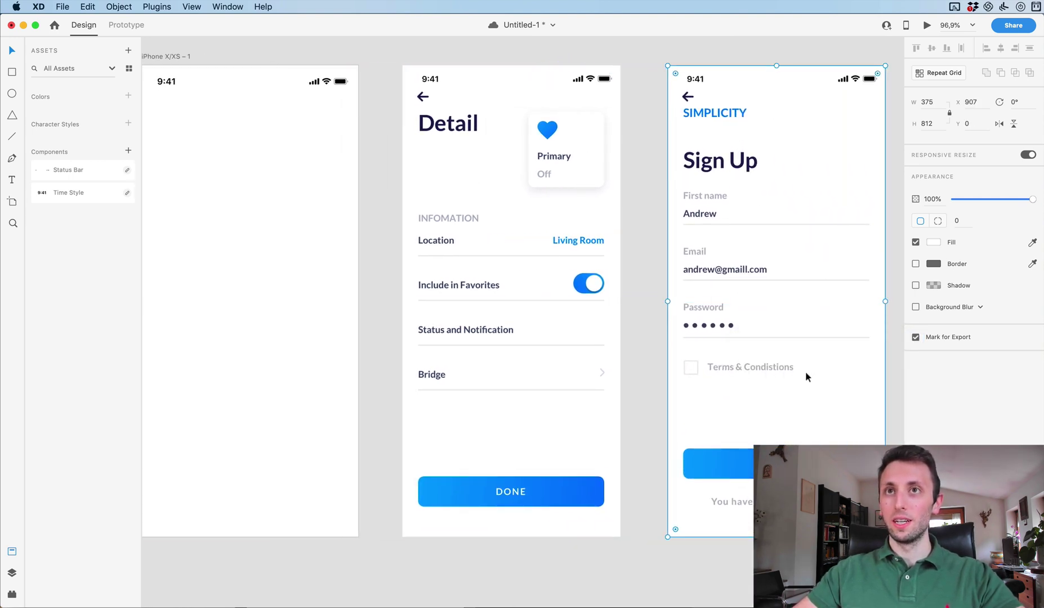
Nudge the artboard's 9:41 status bar up to y 15 to match the Detail screen.
scroll(722, 331, "left", 4)
left_click(373, 159)
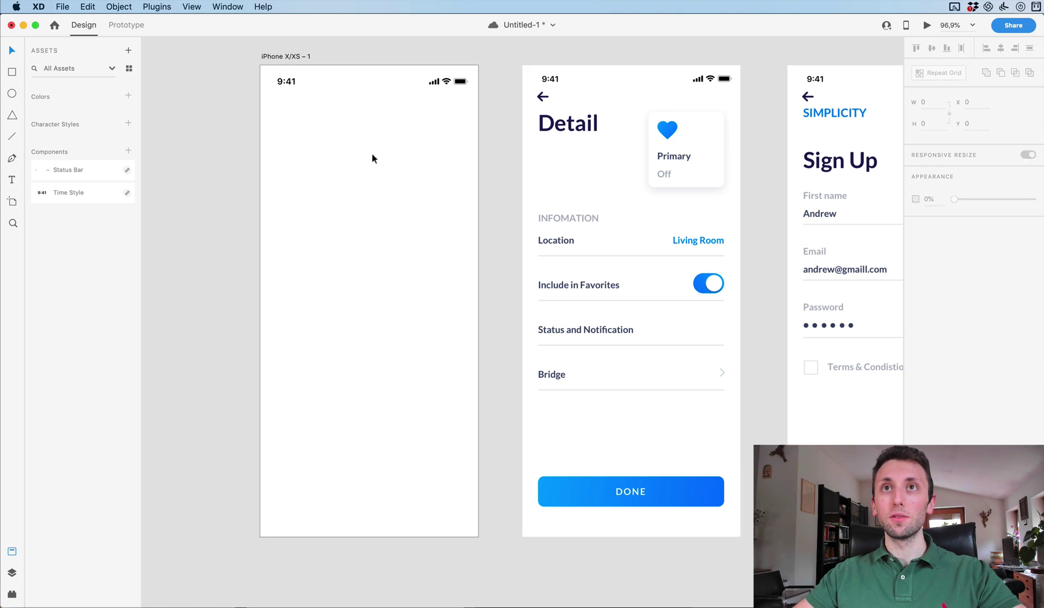
left_click(447, 84)
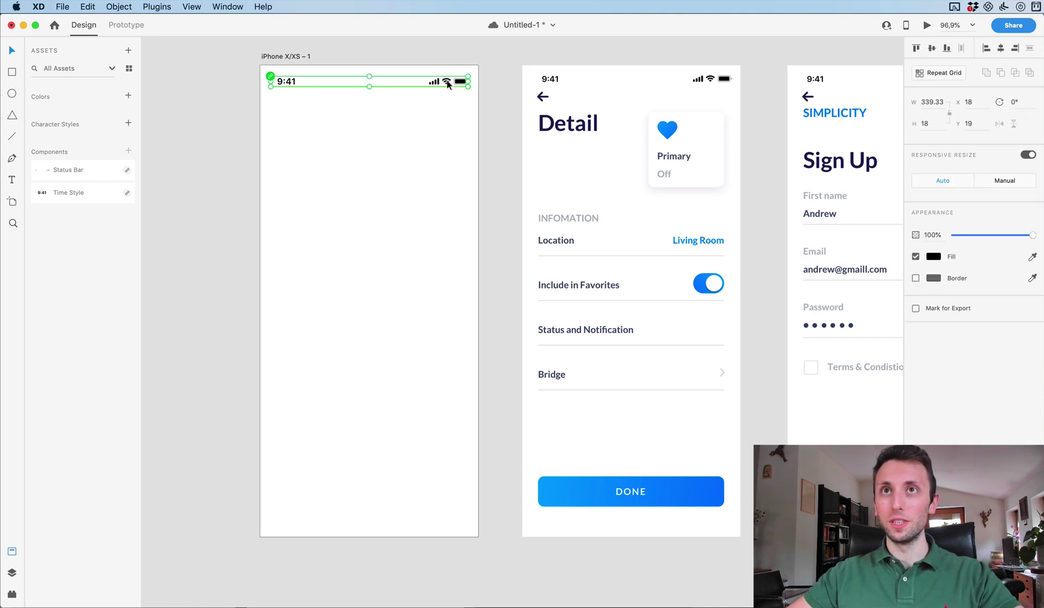
key("Up")
key("Up")
key("Up")
key("Up")
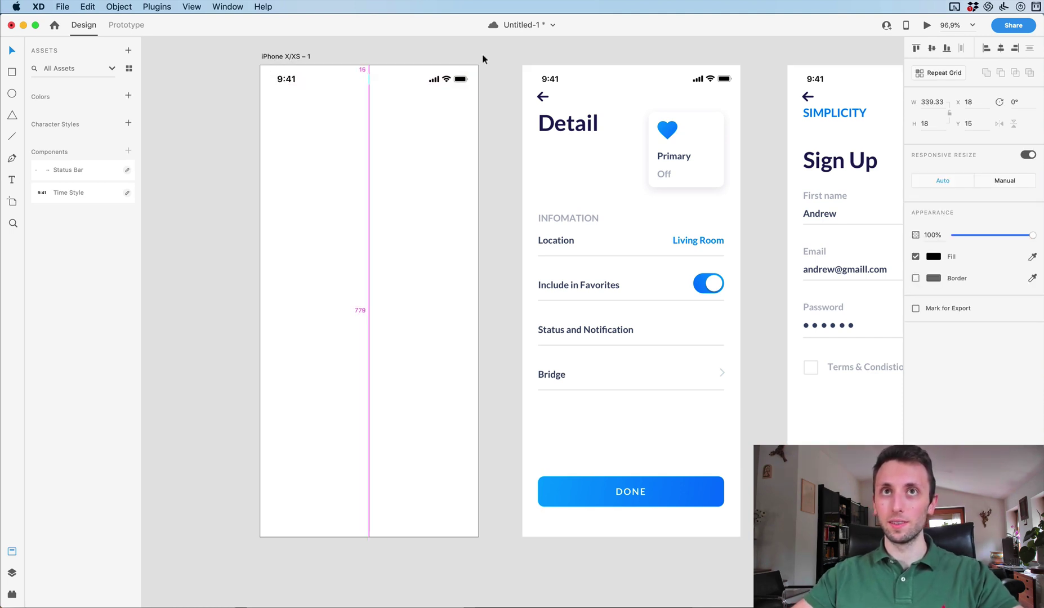
left_click(375, 189)
scroll(374, 192, "up", 2)
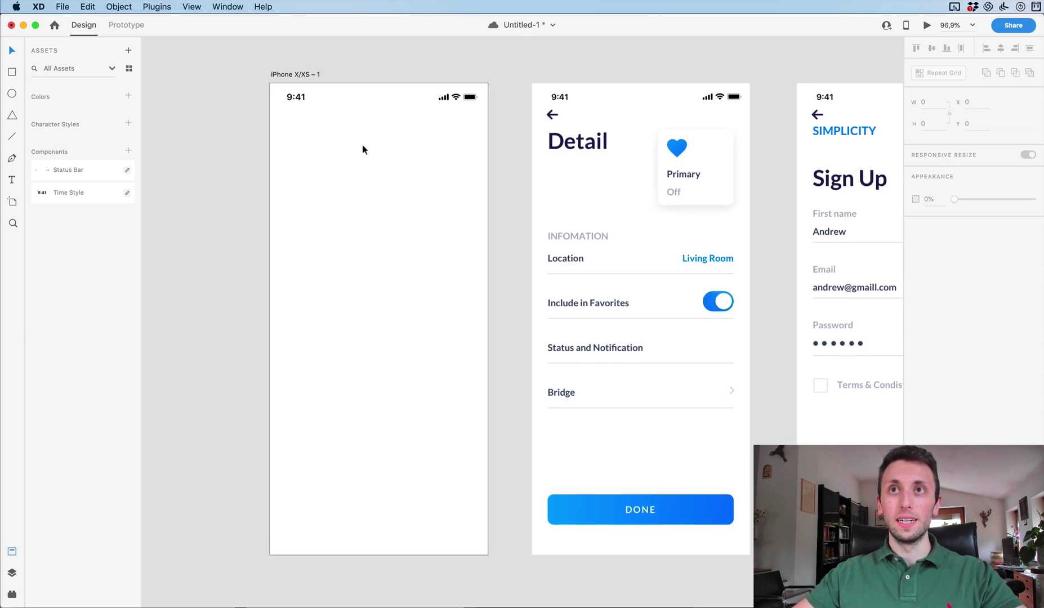
scroll(363, 150, "up", 1)
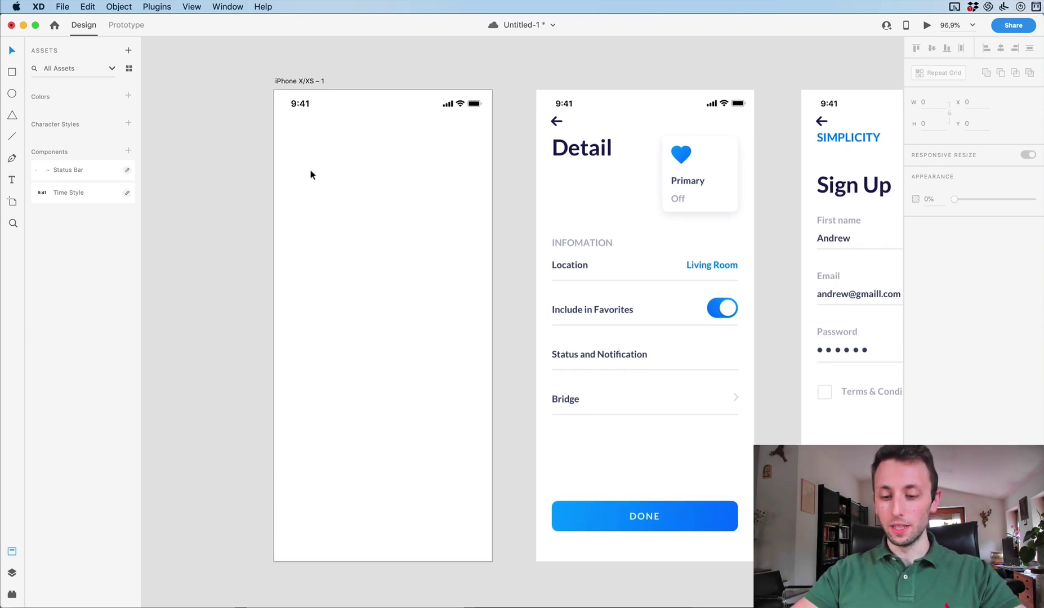
Save the file and add a 'Detail' text heading just below the status bar.
key("t")
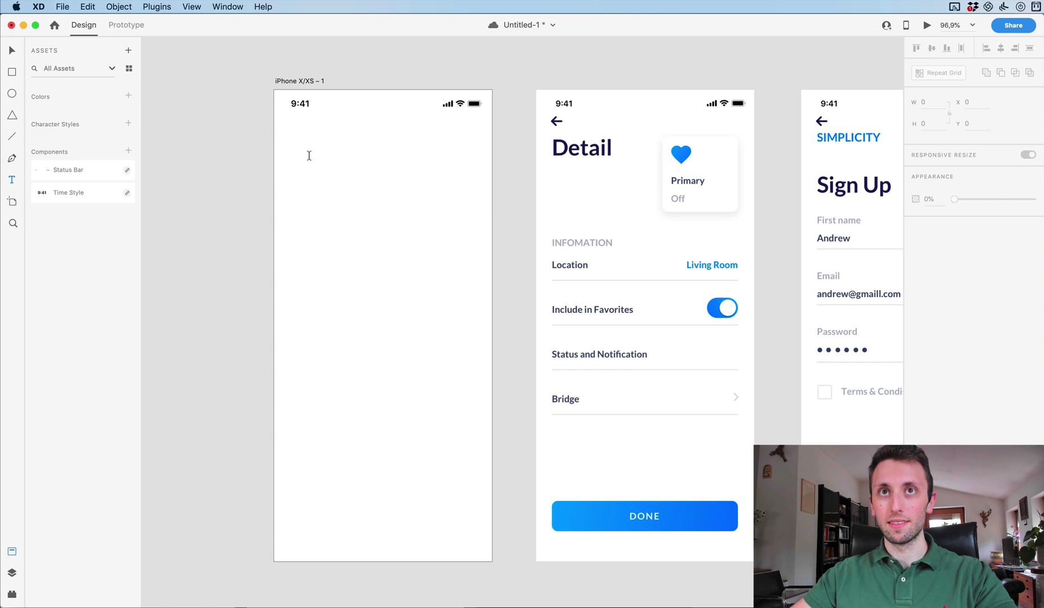
key("super+s")
left_click(300, 149)
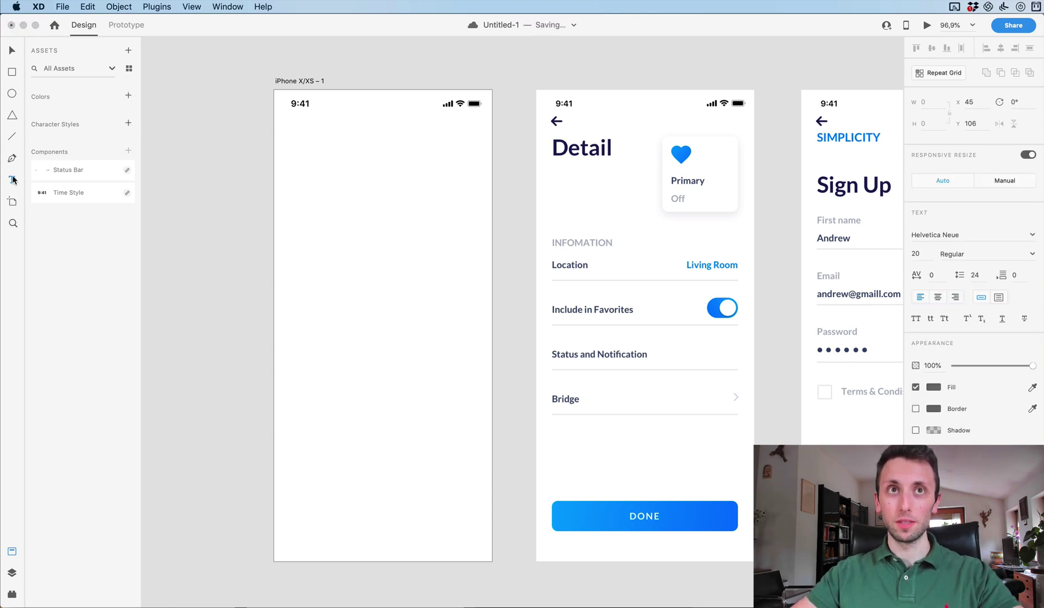
type("Detail")
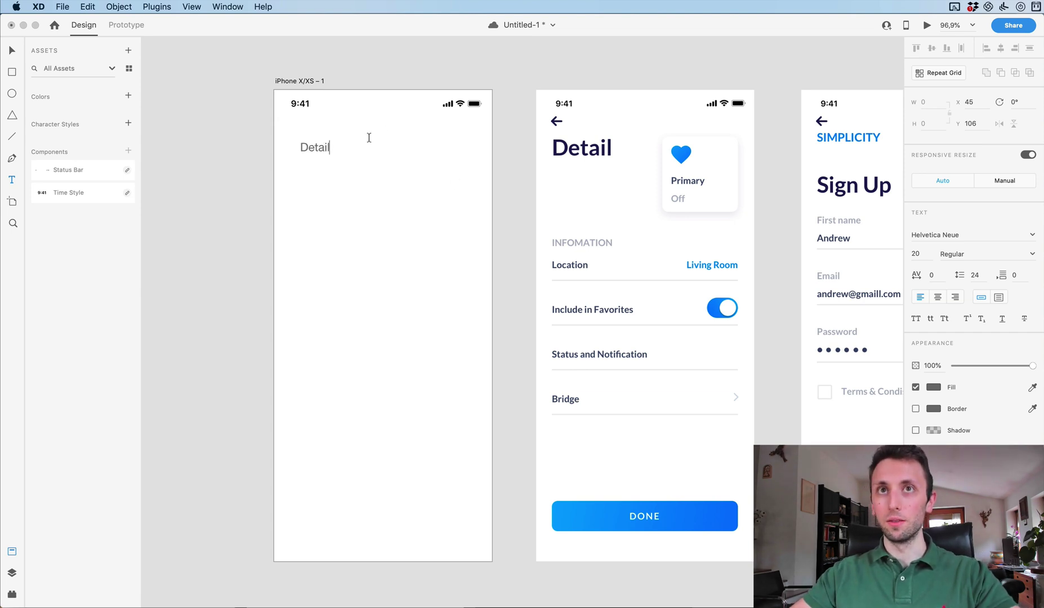
key("Escape")
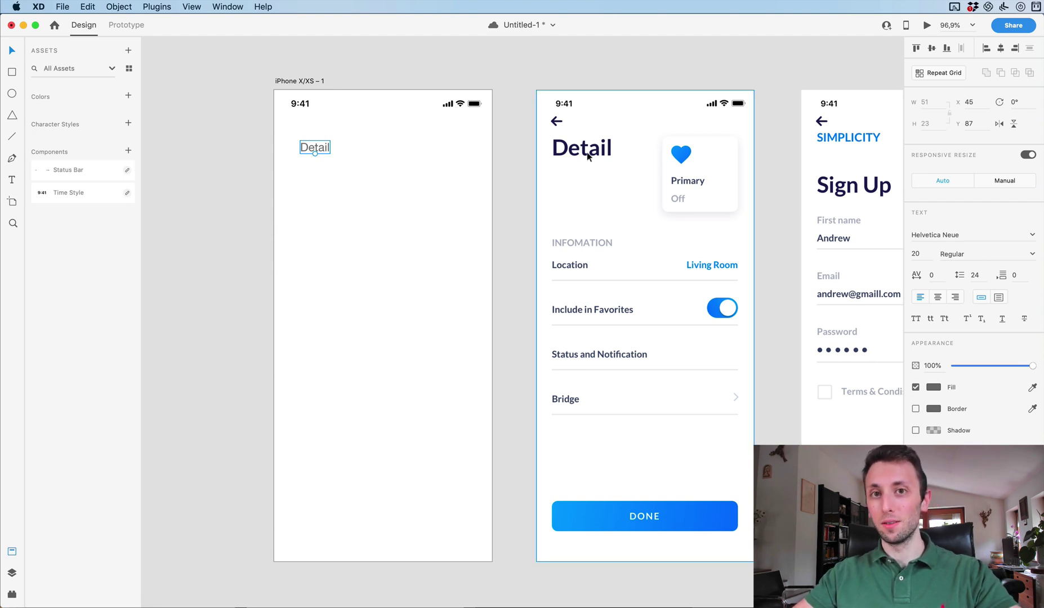
Change the Detail text's font to Lato.
double_click(952, 234)
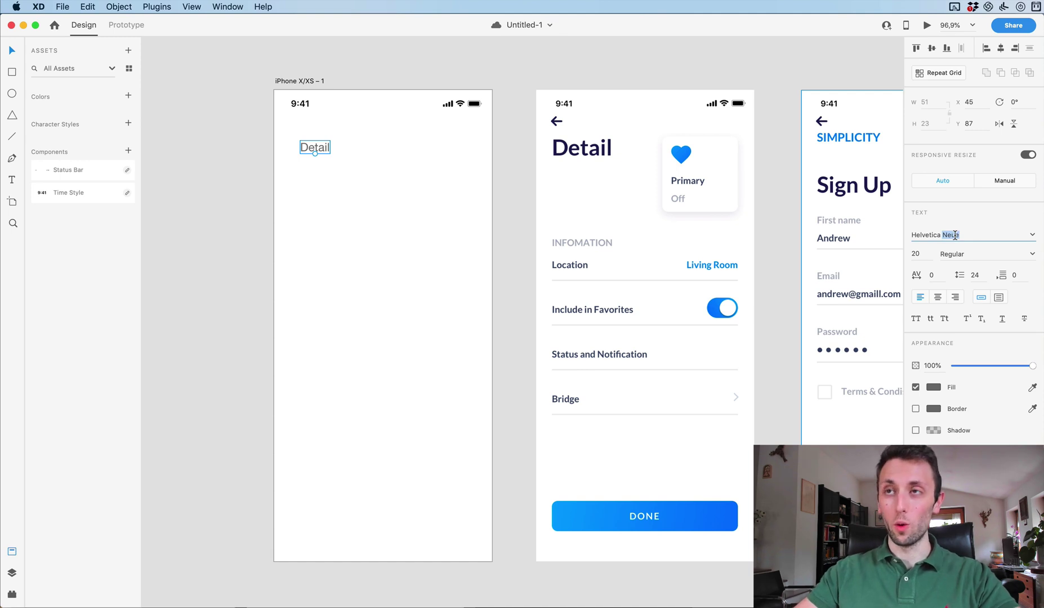
left_click(1031, 238)
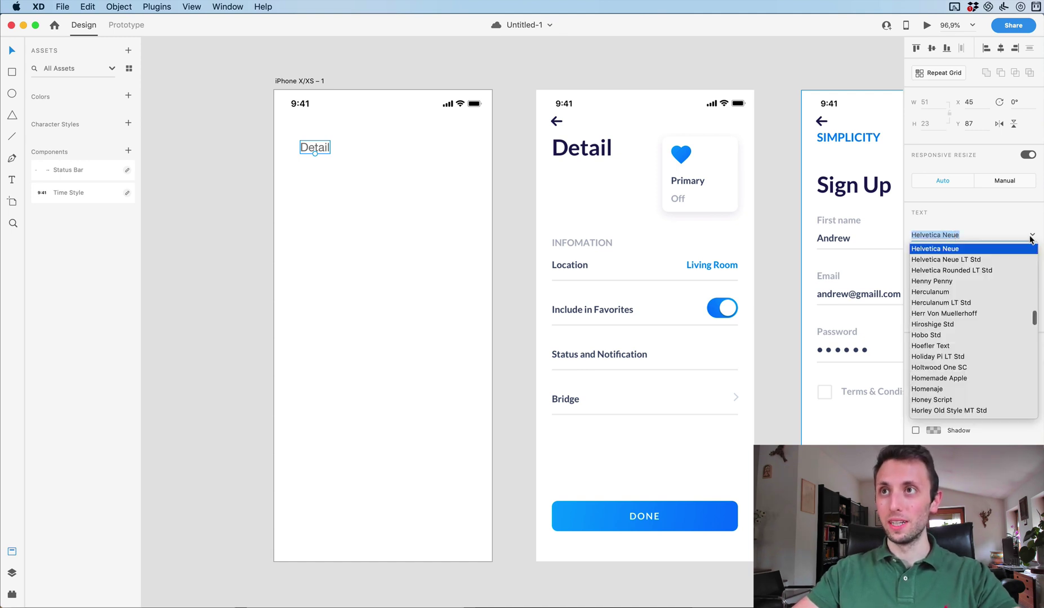
type("Lato")
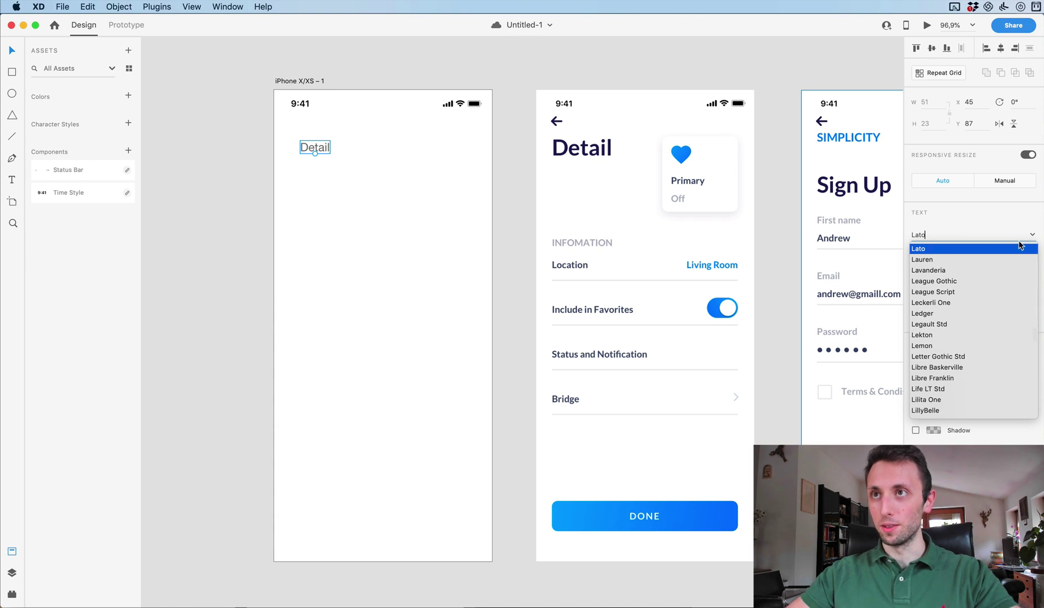
left_click(962, 249)
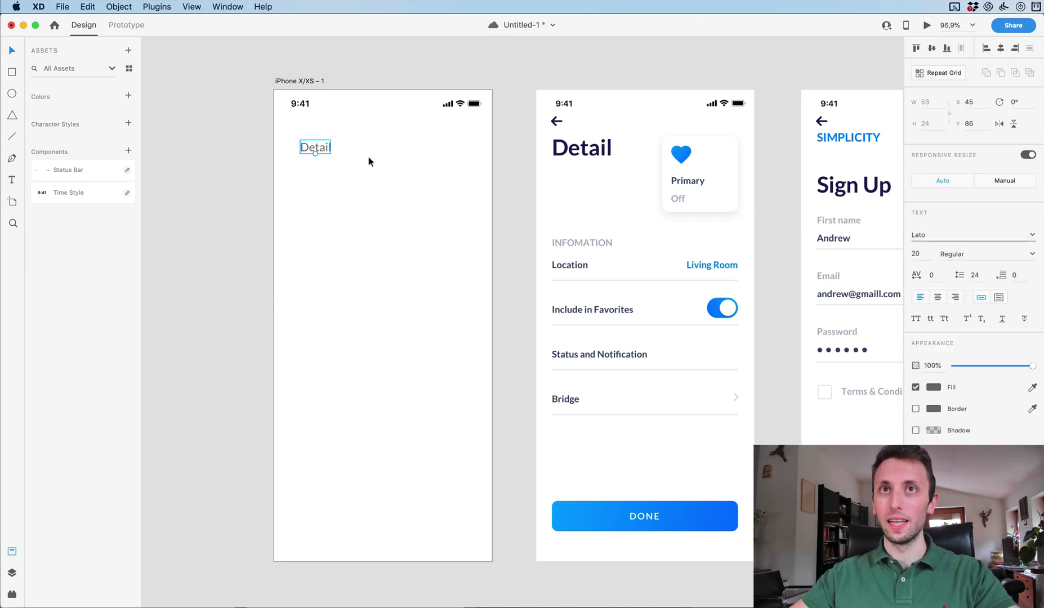
Colour the Detail text navy, sampled from the reference Detail heading.
left_click(933, 387)
left_click(820, 382)
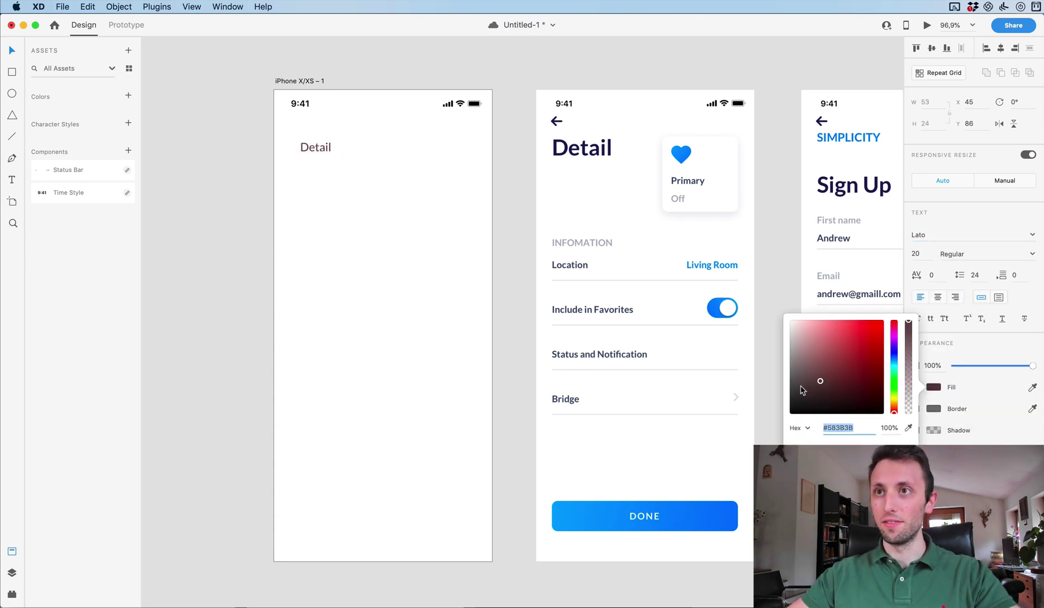
left_click_drag(770, 397, 759, 409)
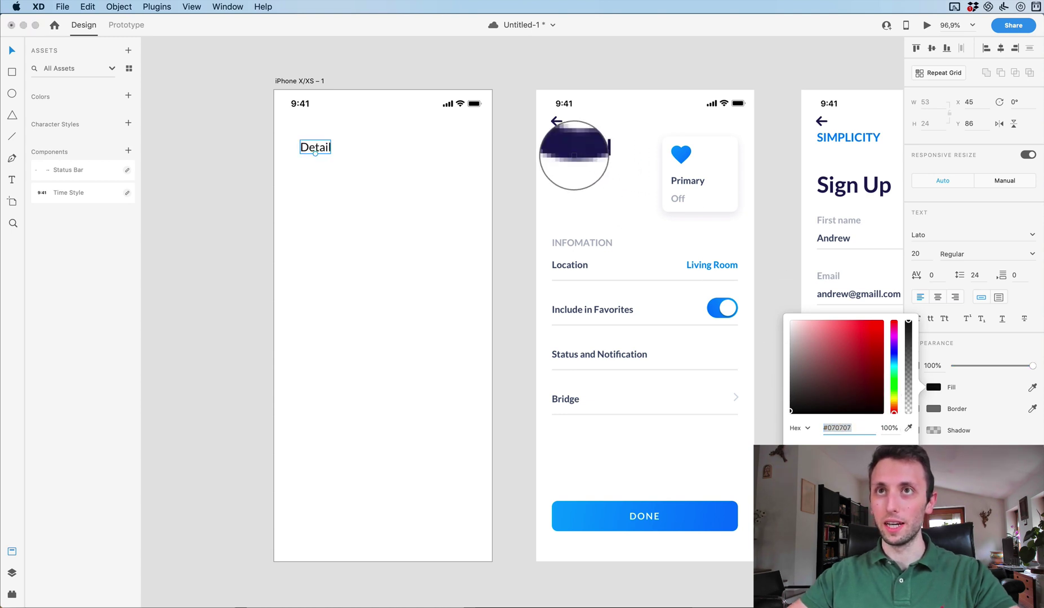
left_click(565, 151)
left_click(391, 225)
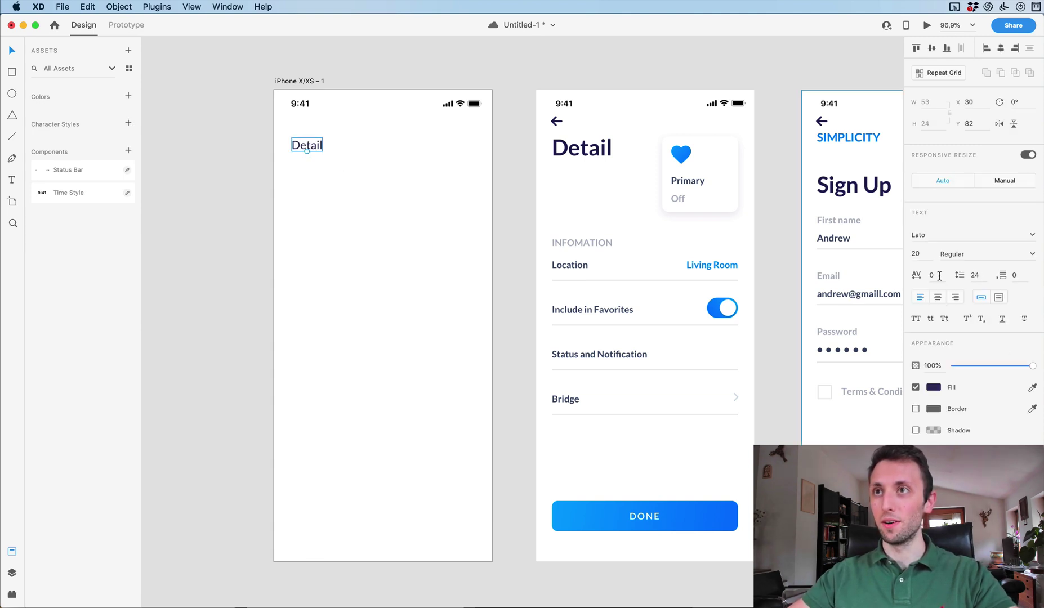
Set the Detail title's font size to 39 and move it down slightly.
left_click(921, 253)
key("Up")
key("Up")
key("Up")
key("Up")
key("Up")
key("Up")
key("Up")
key("Up")
key("Up")
key("Up")
key("Up")
key("Up")
key("Up")
key("Up")
key("Up")
key("Up")
key("Up")
key("Up")
key("Up")
key("Up")
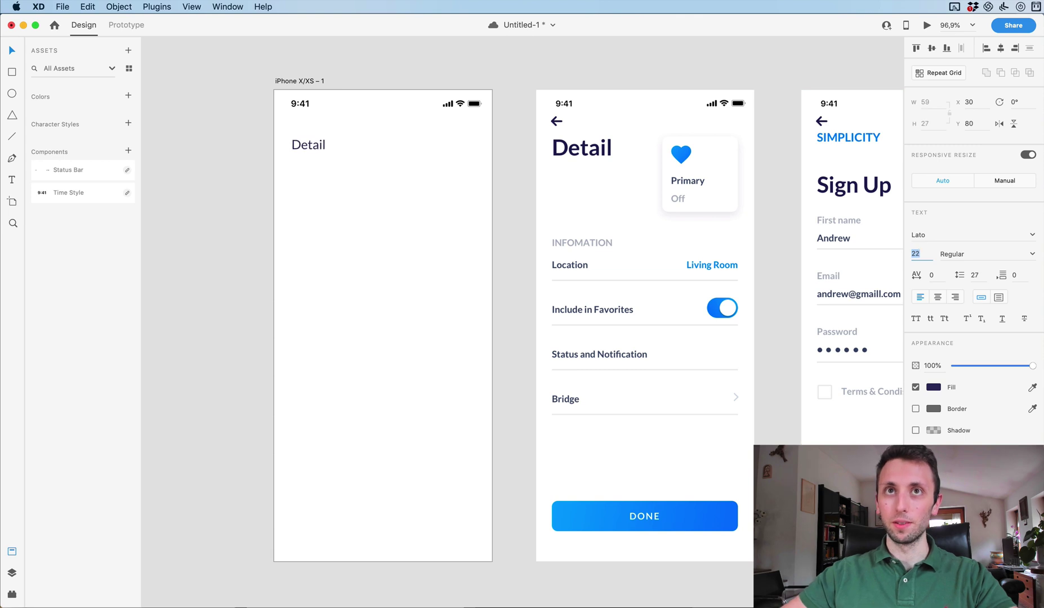
key("Down")
key("Down")
key("Down")
key("Down")
key("Down")
key("Down")
key("Down")
key("Down")
key("Down")
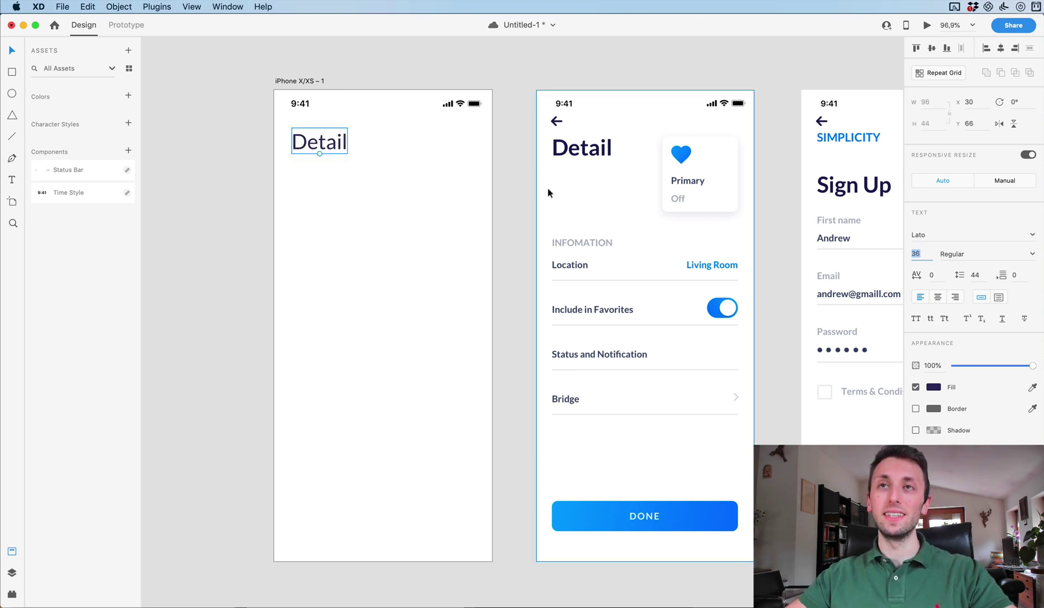
key("Up")
key("Up")
key("Up")
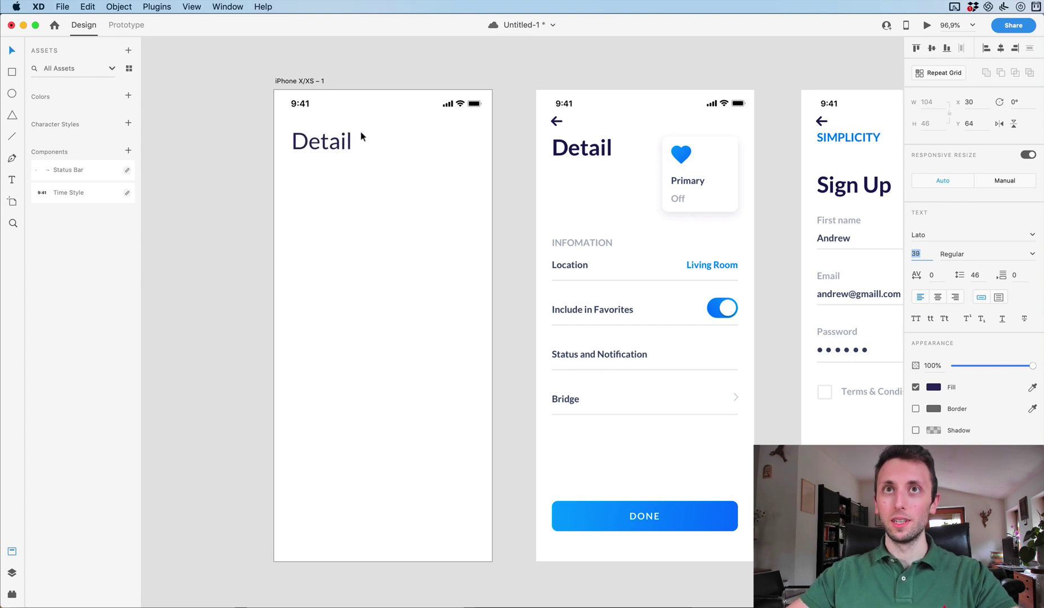
left_click_drag(338, 141, 338, 145)
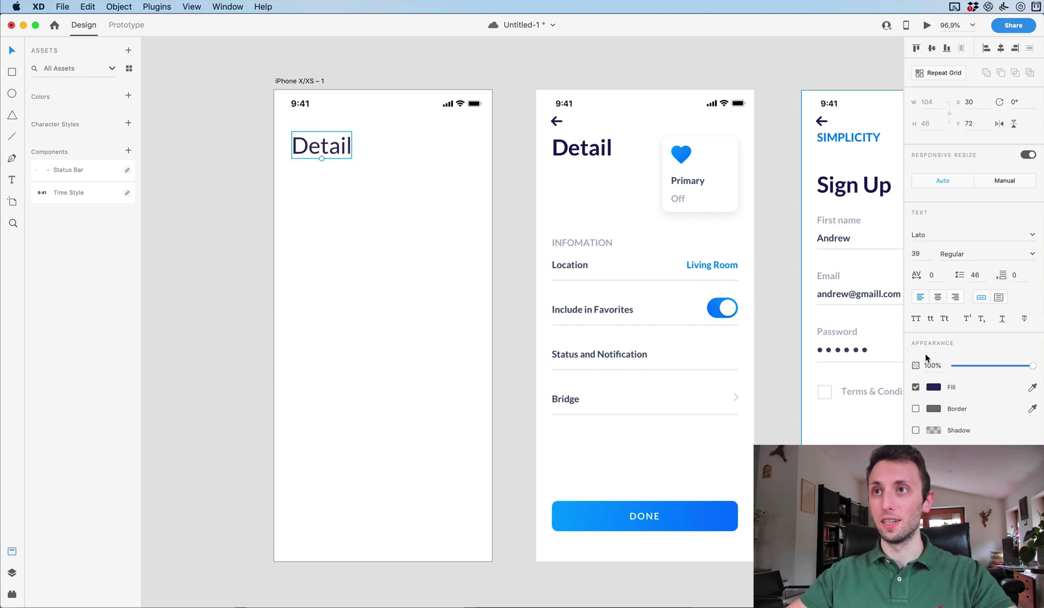
Set the Detail title's font weight to Bold.
left_click(1004, 254)
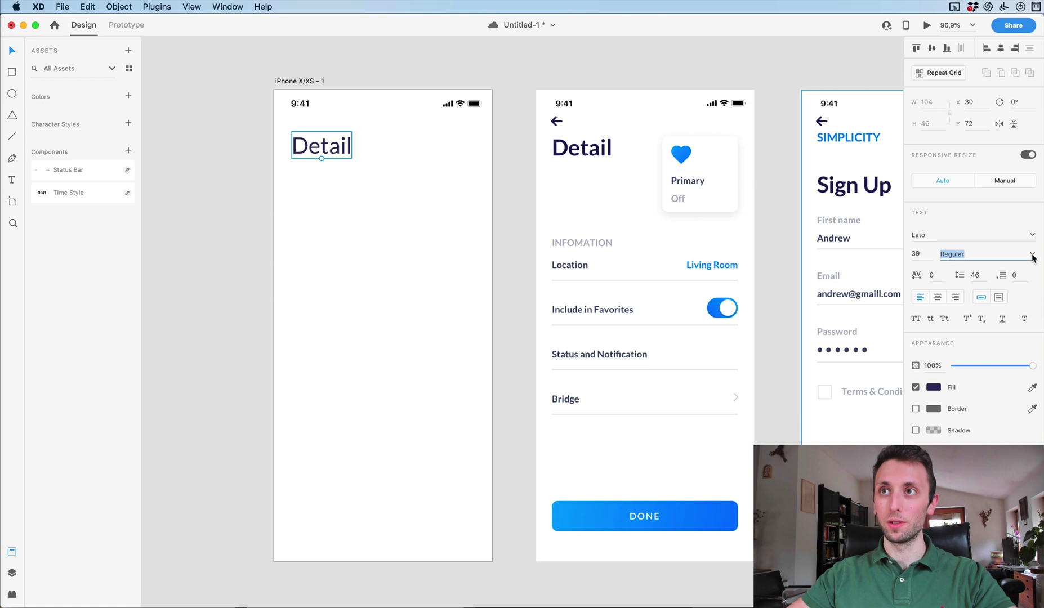
left_click(1033, 258)
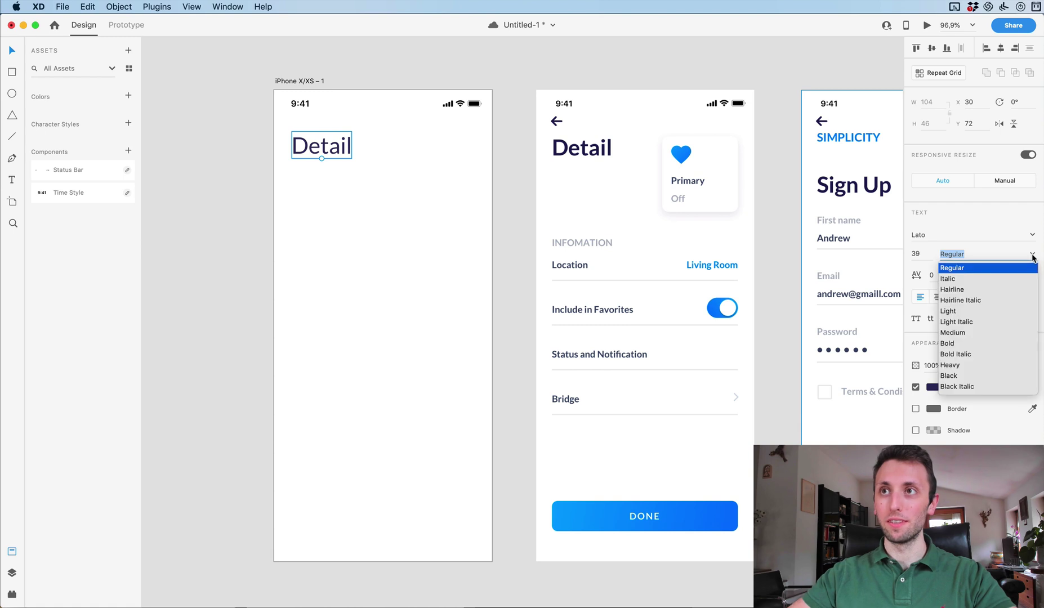
left_click(948, 343)
left_click(420, 172)
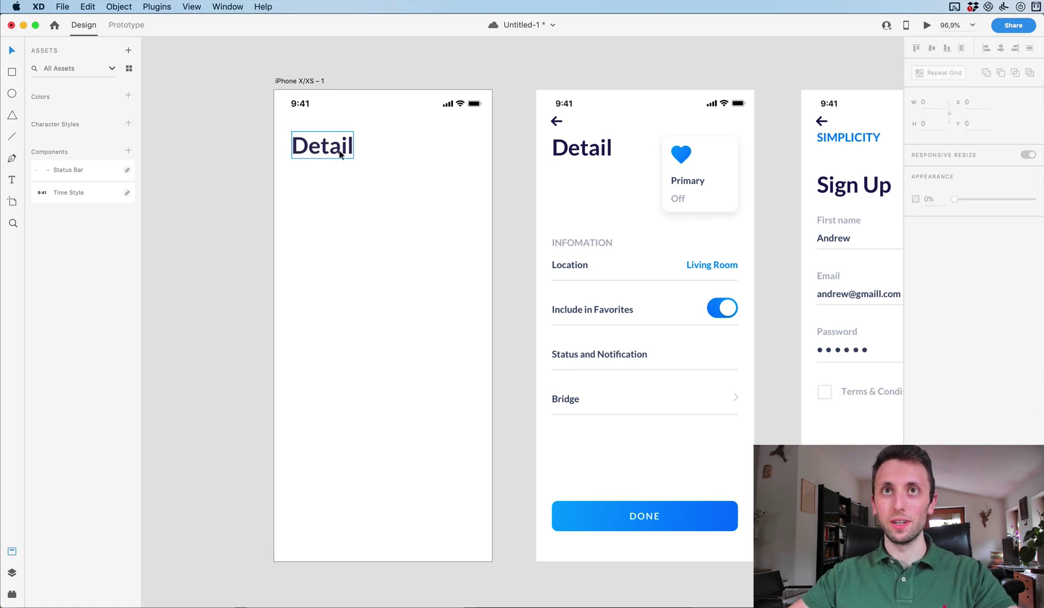
left_click(340, 155)
left_click(449, 211)
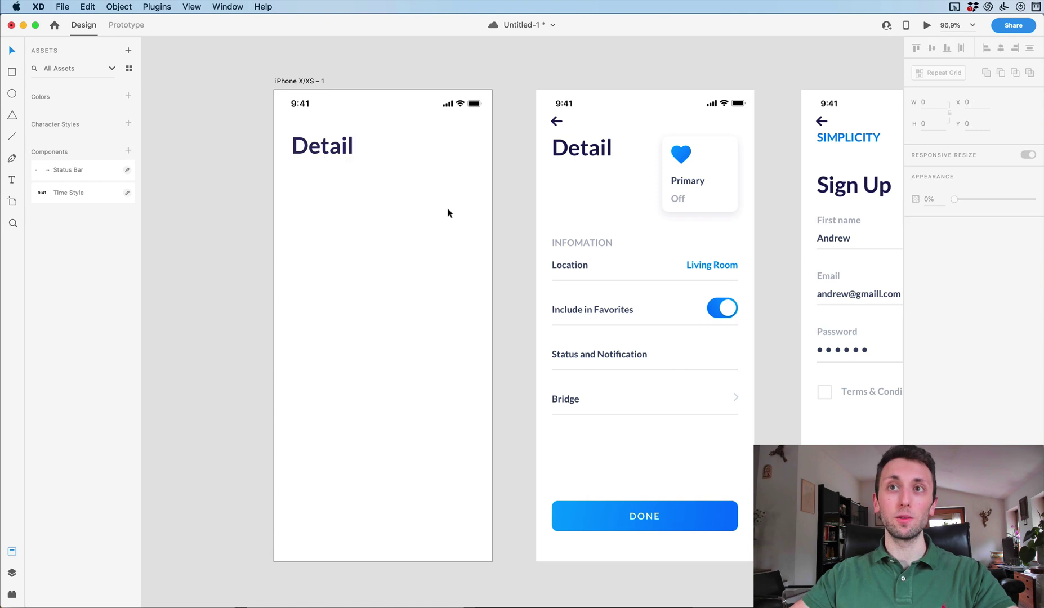
Duplicate the Detail title lower on the artboard and retype it as 'Information'.
left_click_drag(331, 146, 331, 239)
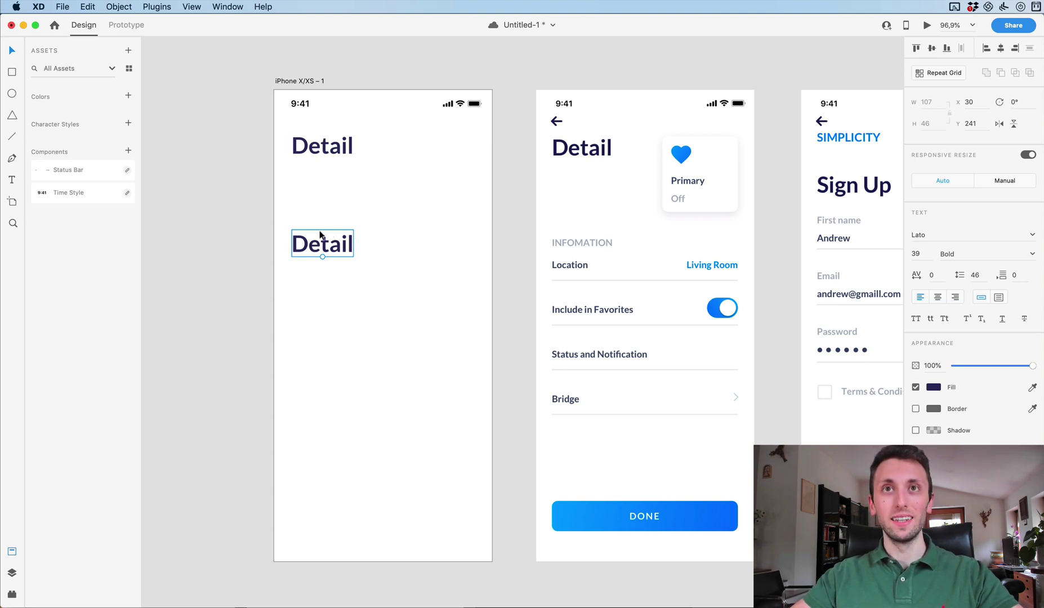
double_click(324, 242)
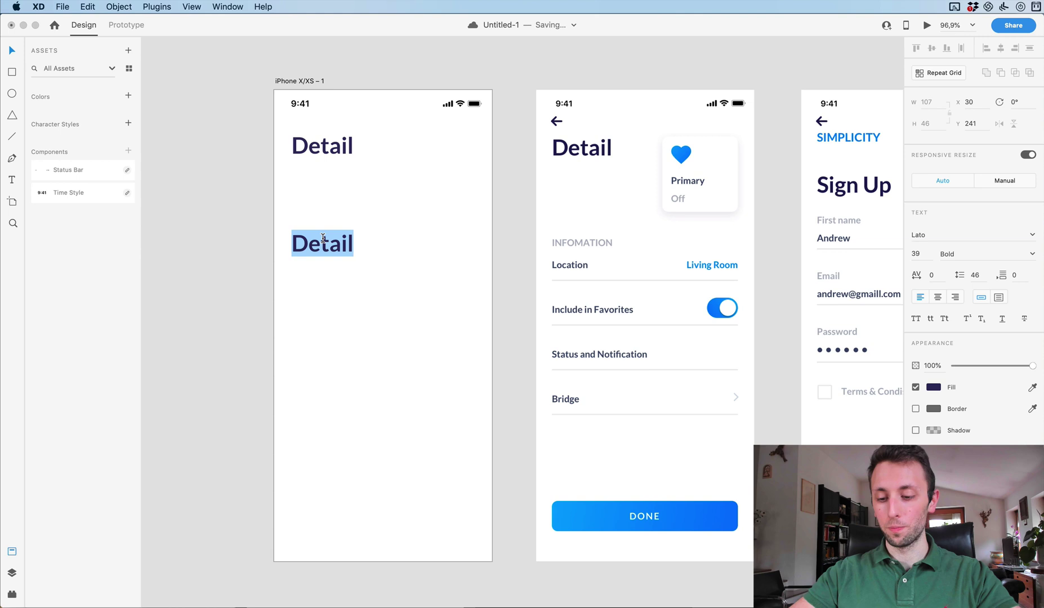
type("Information")
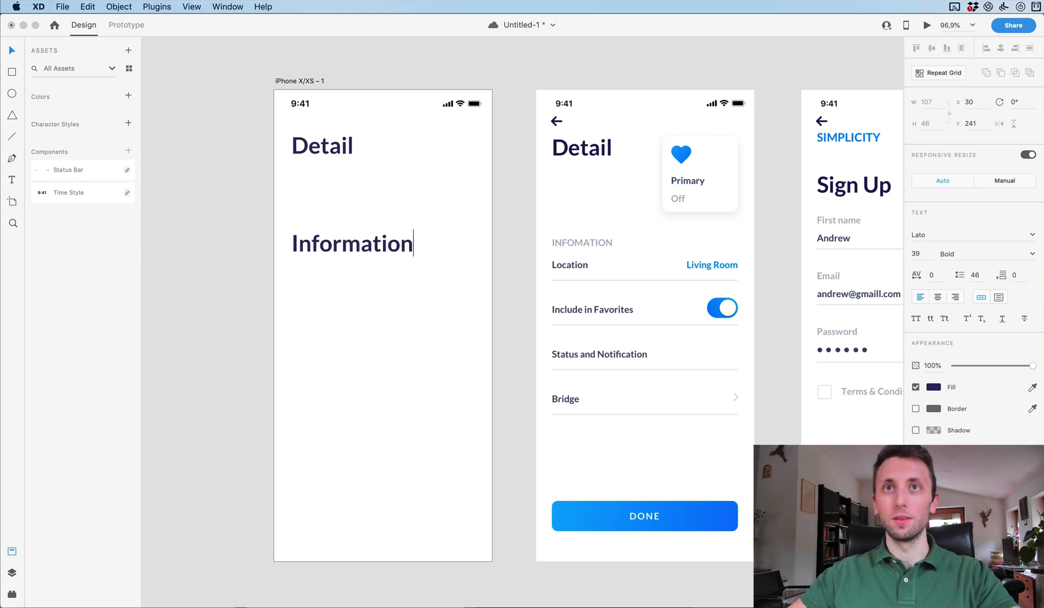
key("Escape")
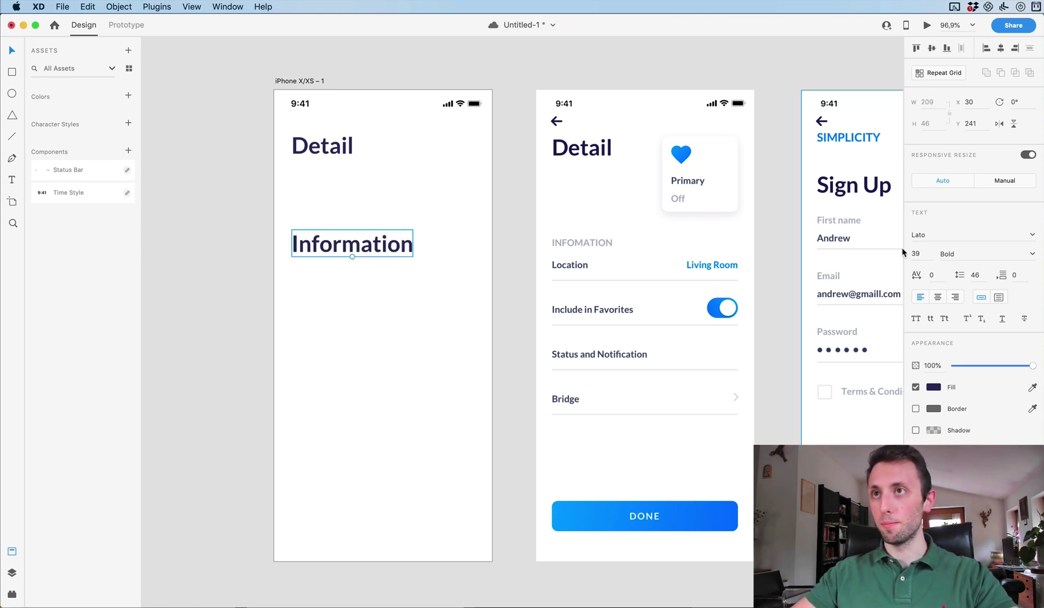
Make the Information label uppercase at font size 16 and nudge it up.
type("18")
key("Return")
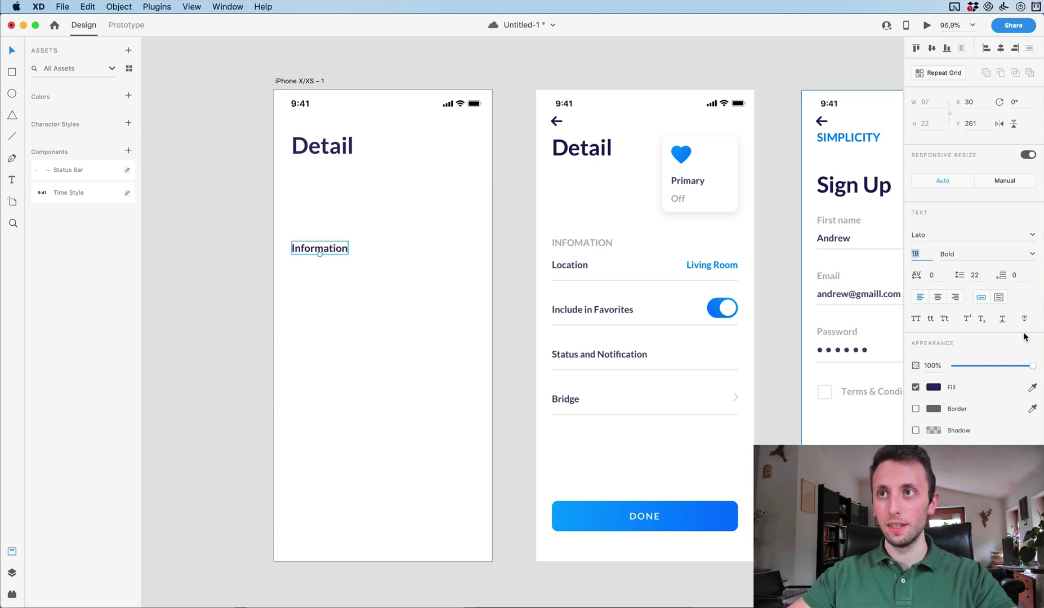
left_click(917, 318)
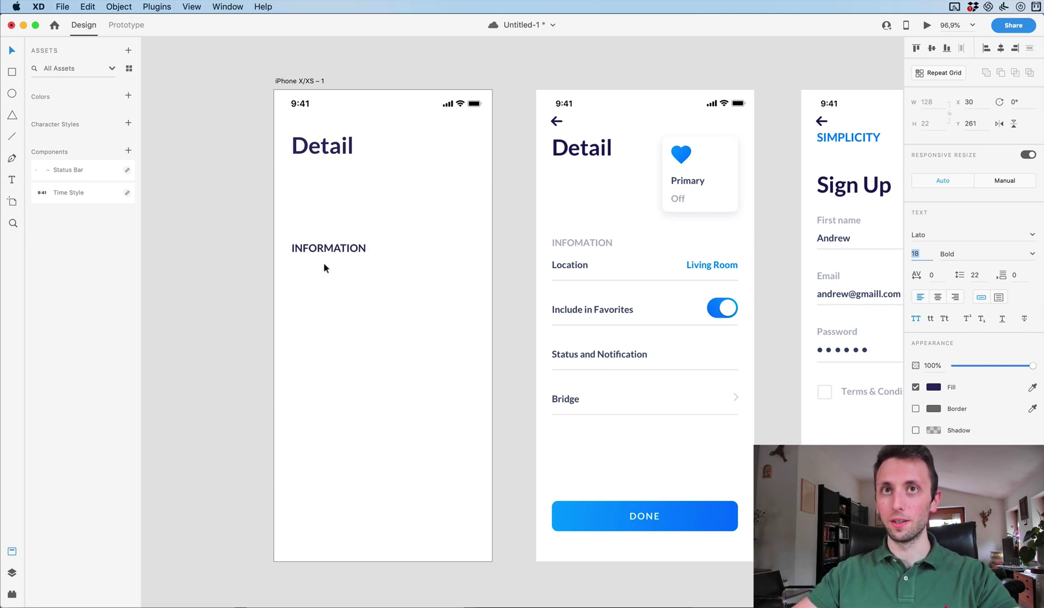
type("16")
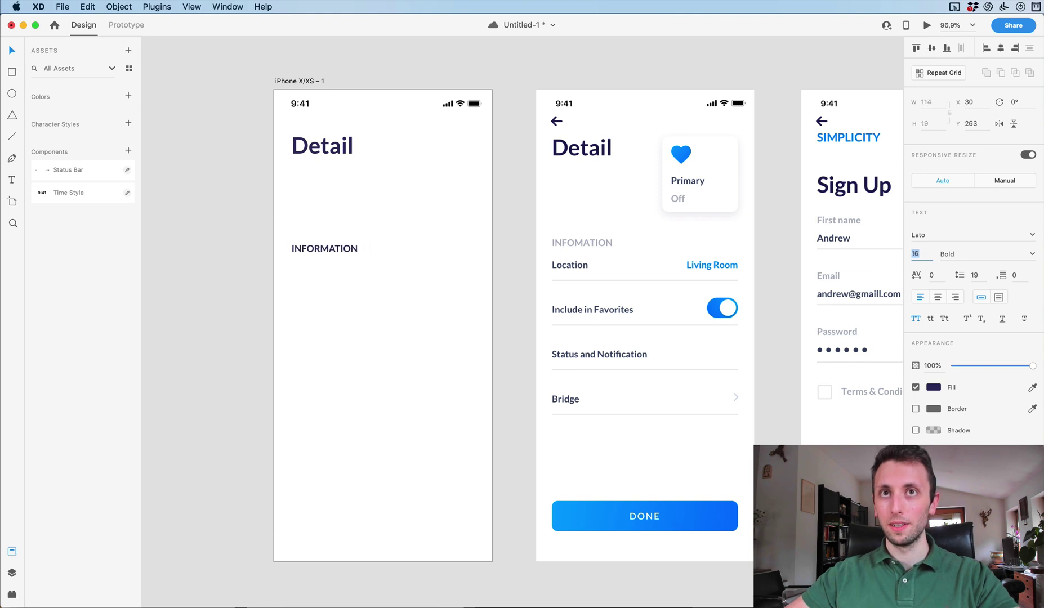
key("Return")
key("Up")
key("Up")
key("Up")
key("Up")
key("Up")
key("Up")
key("Up")
key("Up")
key("Up")
key("Up")
key("Up")
key("Up")
key("Up")
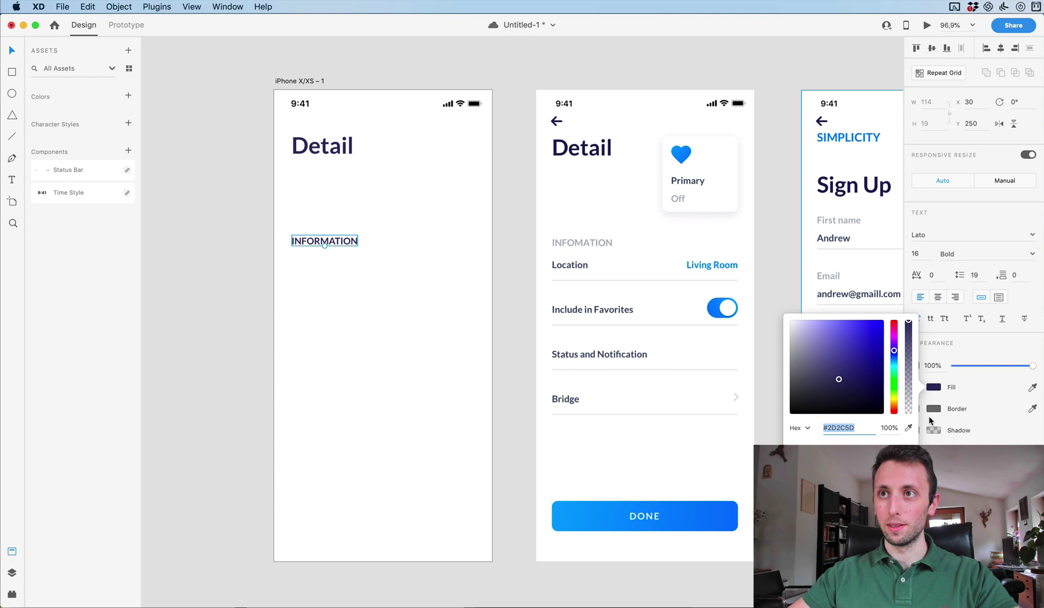
Fill the INFORMATION label with the grey sampled from the reference screen.
left_click(934, 386)
left_click(907, 428)
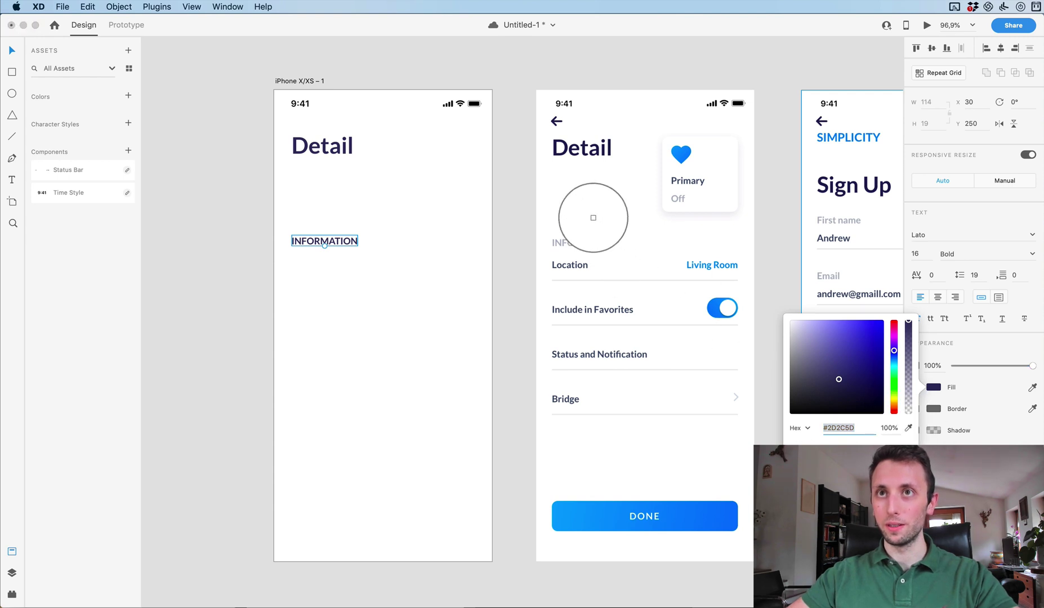
left_click(560, 240)
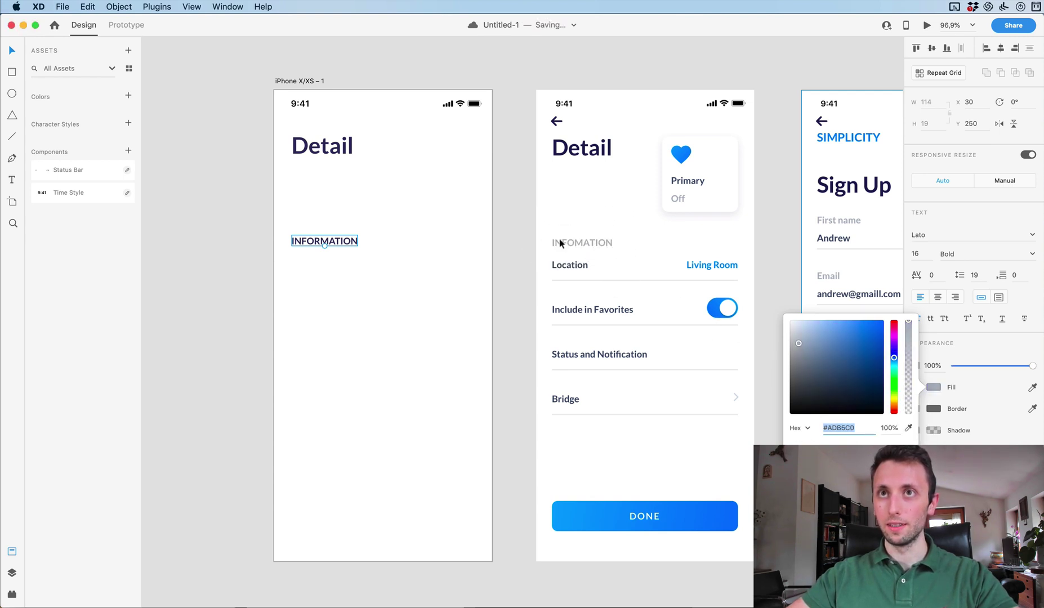
left_click(309, 291)
left_click(355, 238)
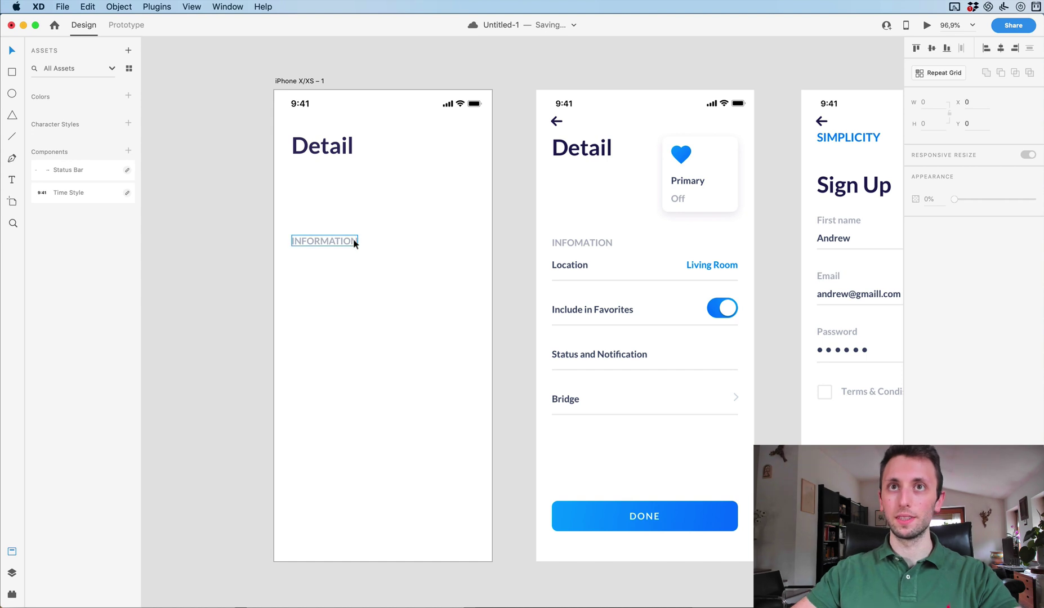
Duplicate the INFORMATION label just below it and retype it as 'LOCATION'.
left_click_drag(326, 241, 329, 258)
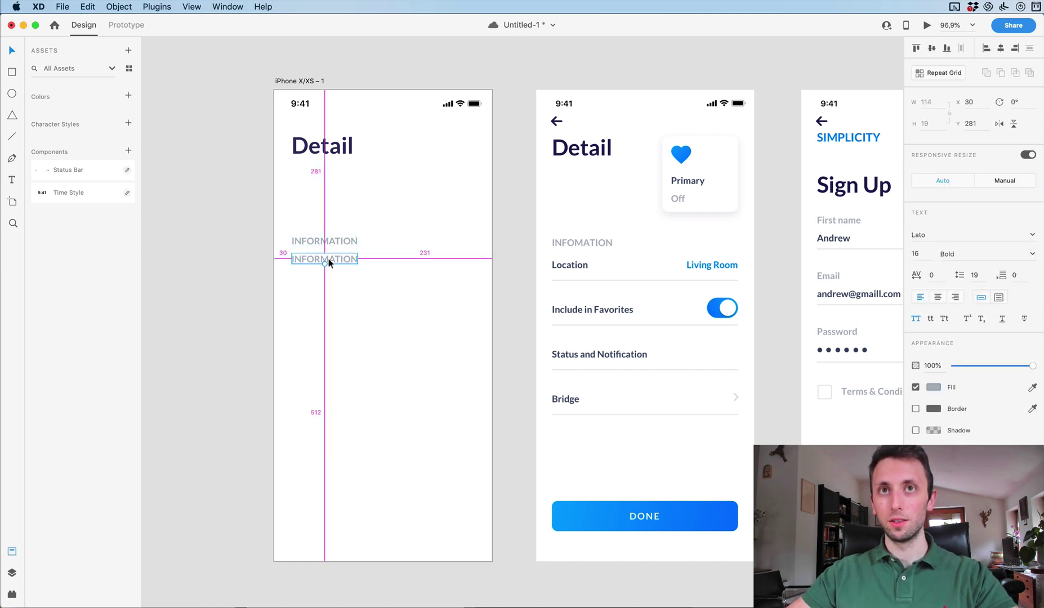
double_click(329, 259)
type("LOCATION")
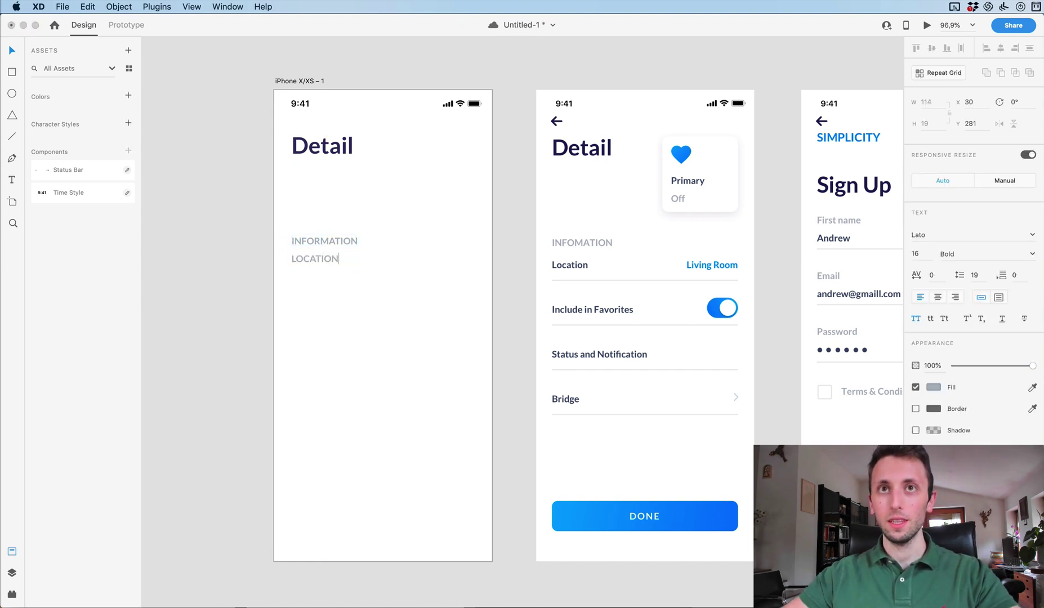
key("Escape")
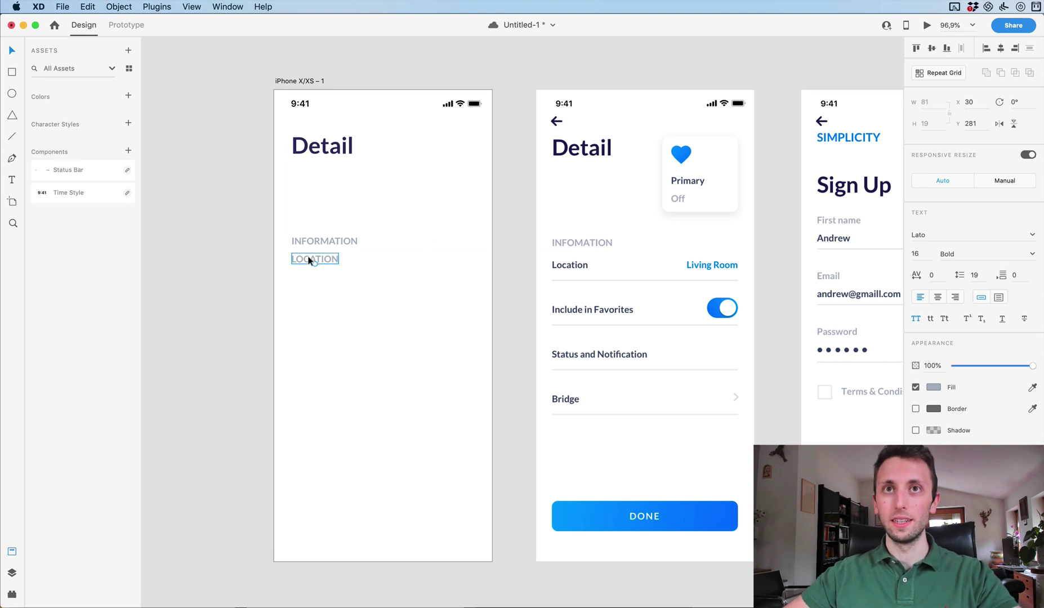
key("Down")
key("Down")
key("Down")
key("Down")
key("Down")
key("Down")
key("Down")
key("Down")
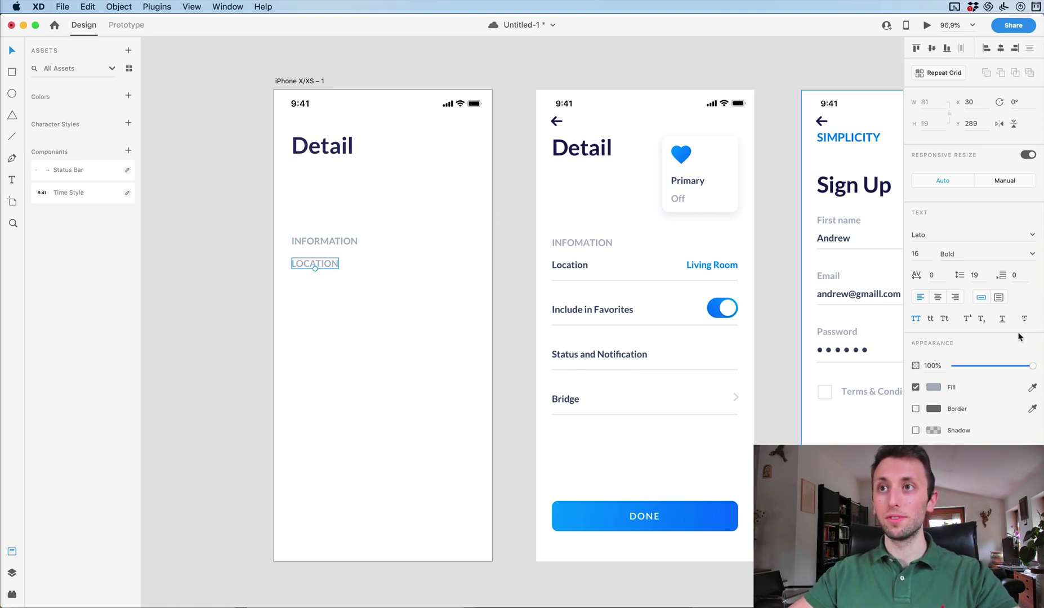
Give the label the reference's dark text colour and turn off uppercase so it reads 'Location'.
left_click(928, 387)
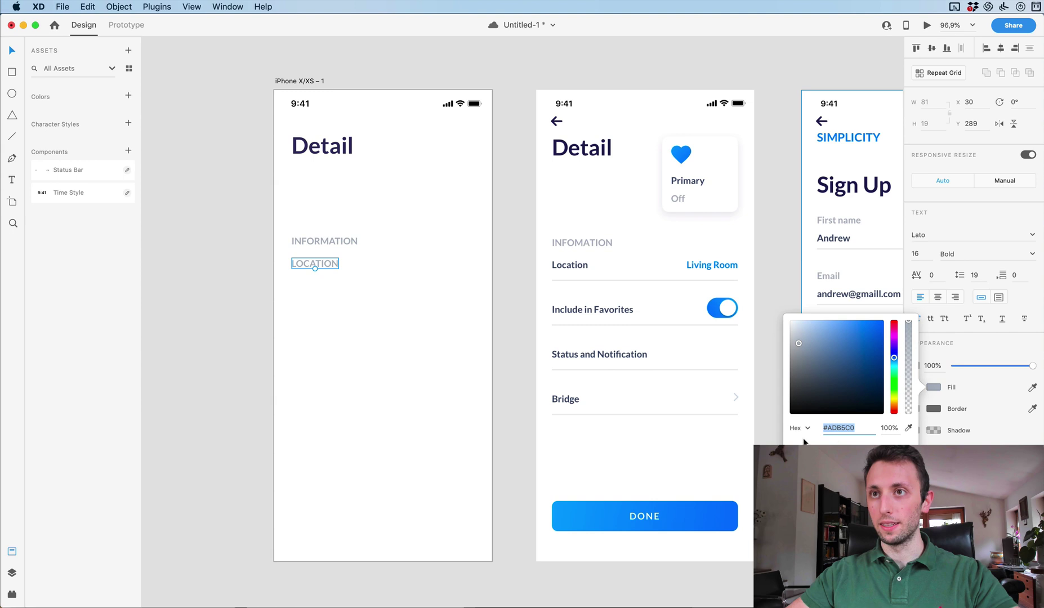
left_click(908, 427)
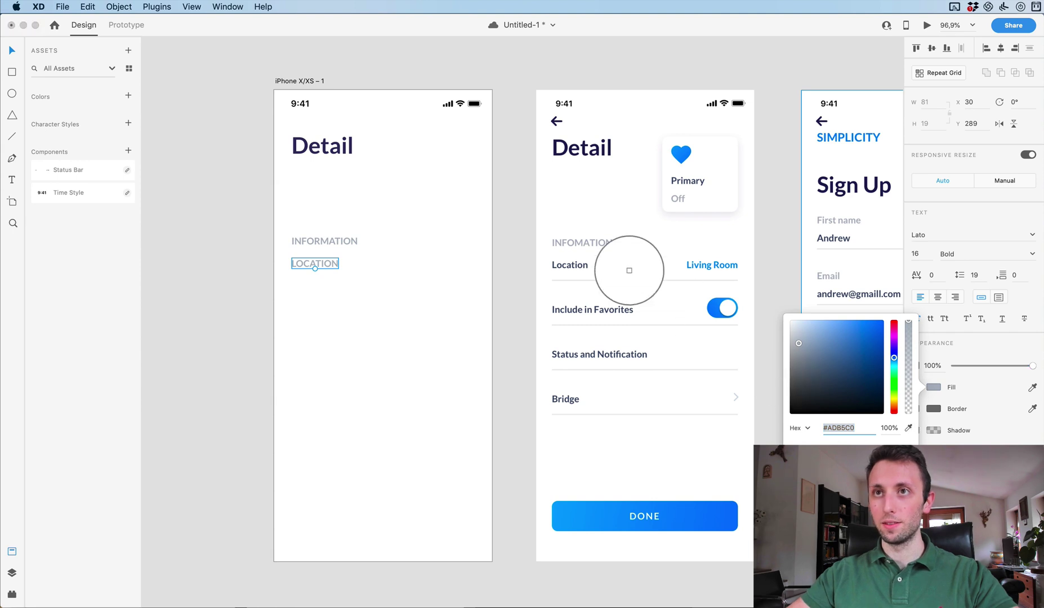
left_click(554, 264)
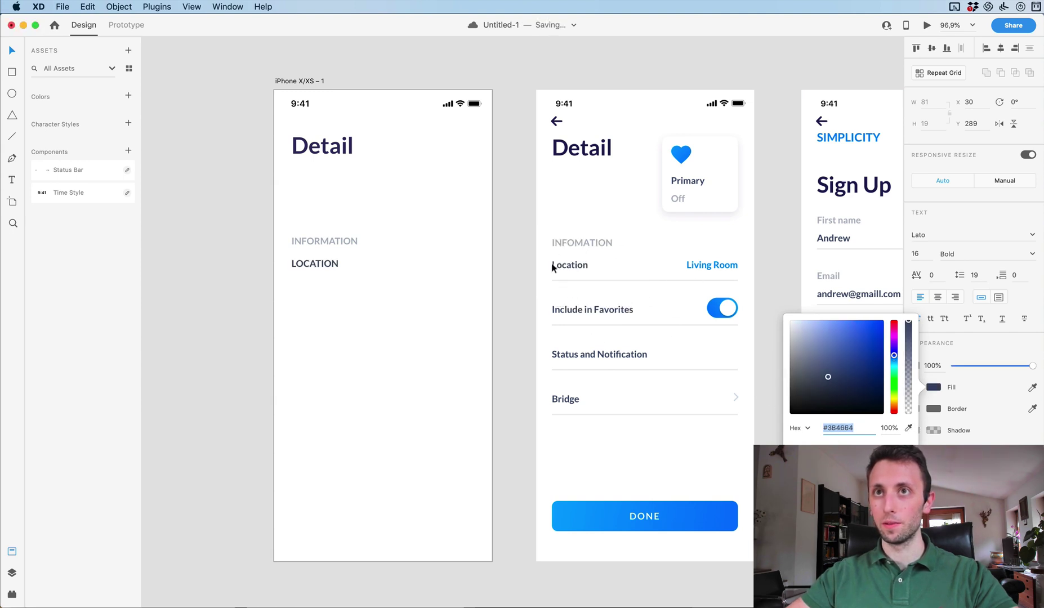
left_click(412, 395)
left_click(315, 263)
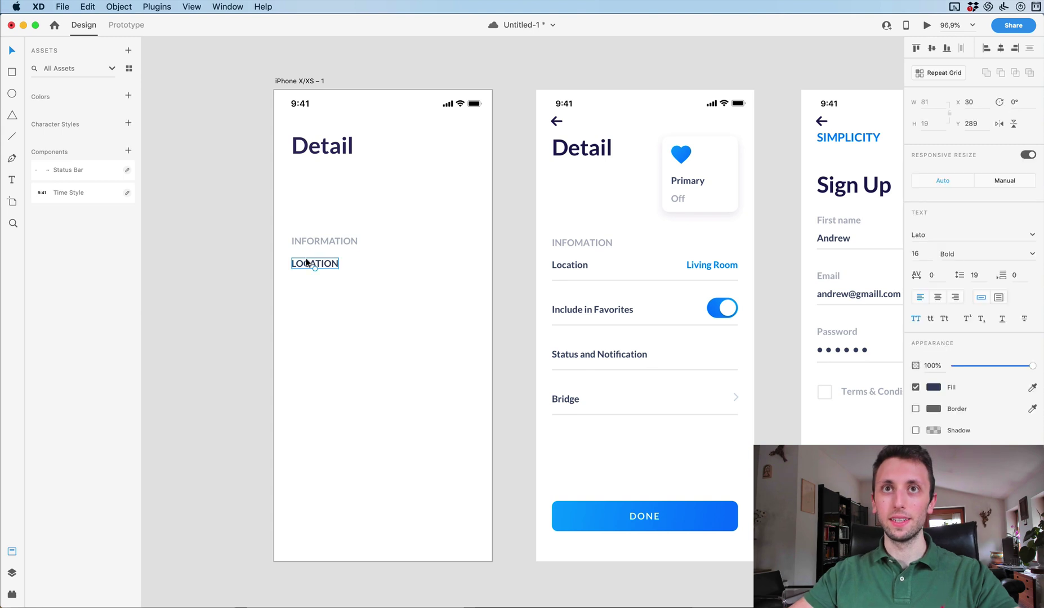
left_click(916, 319)
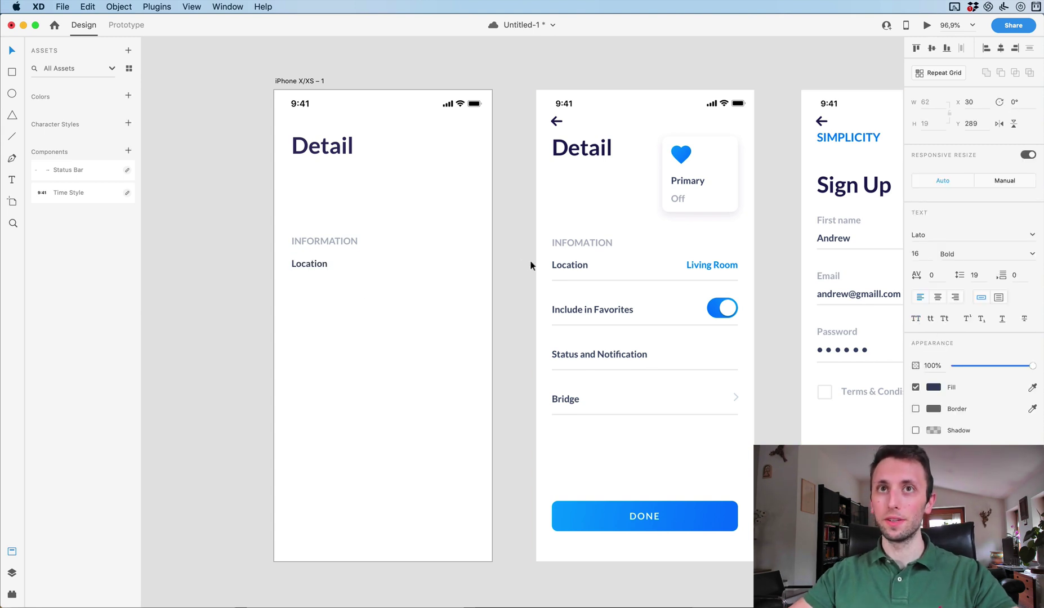
left_click(406, 270)
left_click(297, 268)
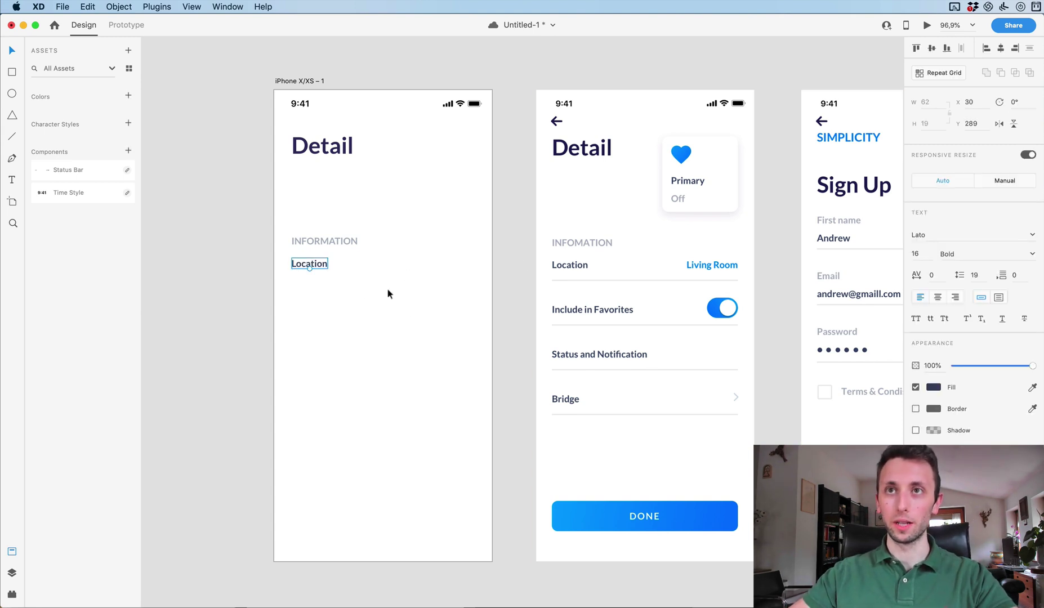
Copy Location to the row's right end as 'Living Room', coloured with the toggle's blue.
left_click_drag(315, 269, 455, 271)
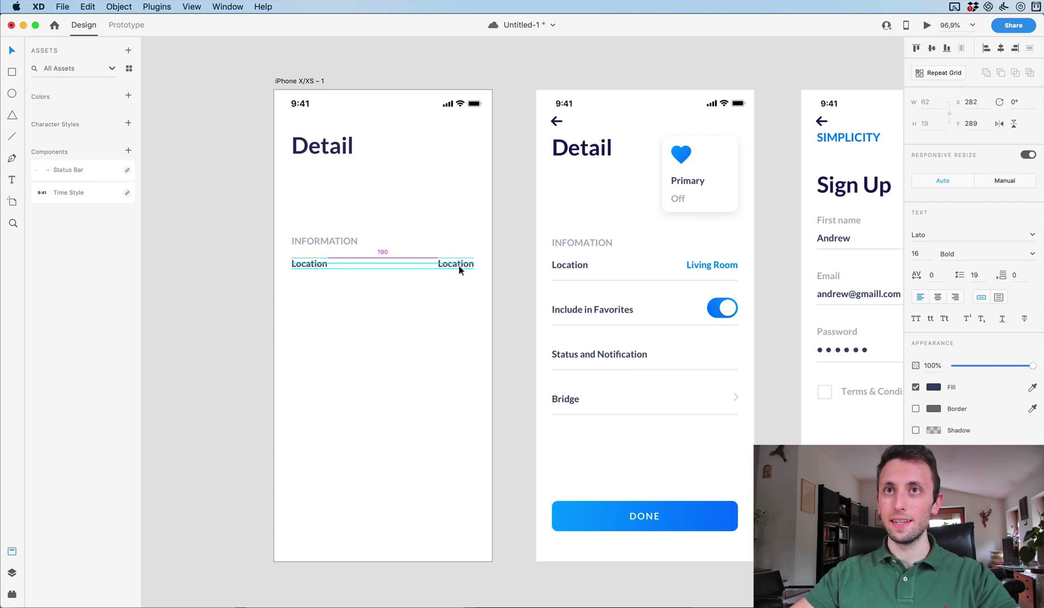
double_click(451, 264)
type("Living Room")
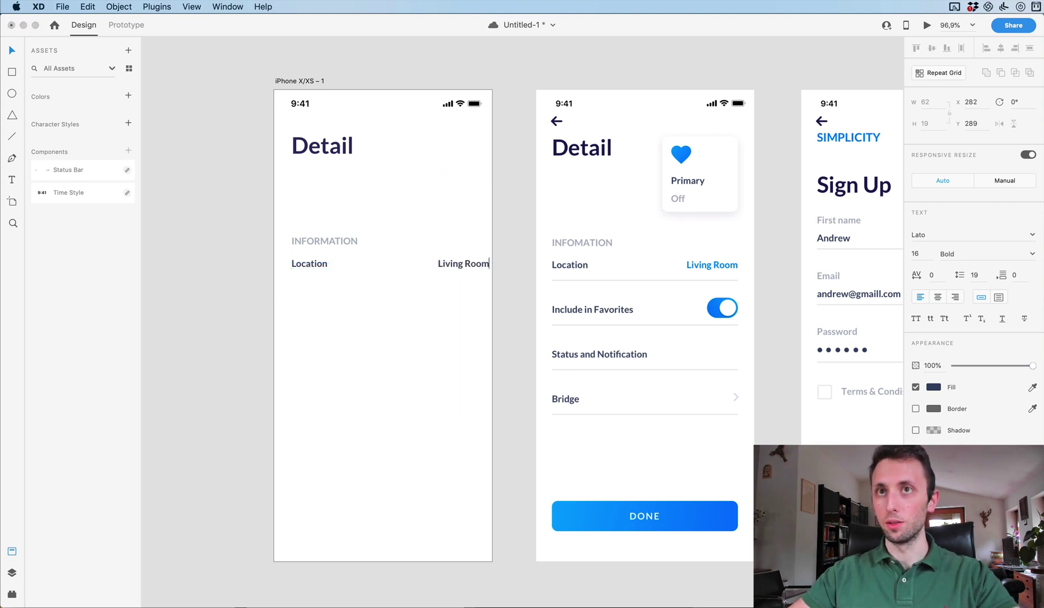
key("Escape")
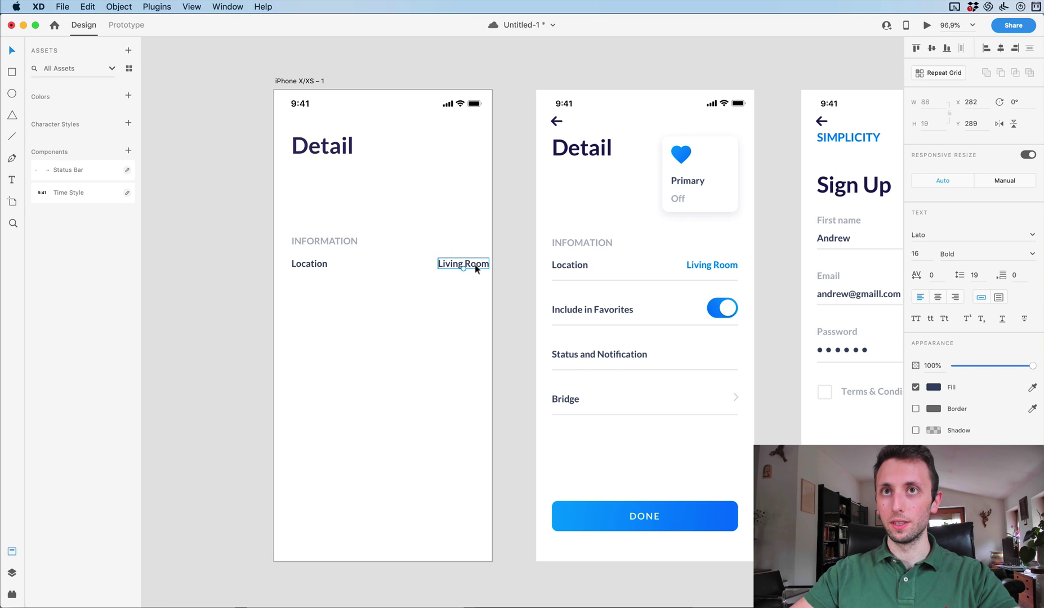
left_click_drag(478, 264, 465, 268)
left_click(1032, 387)
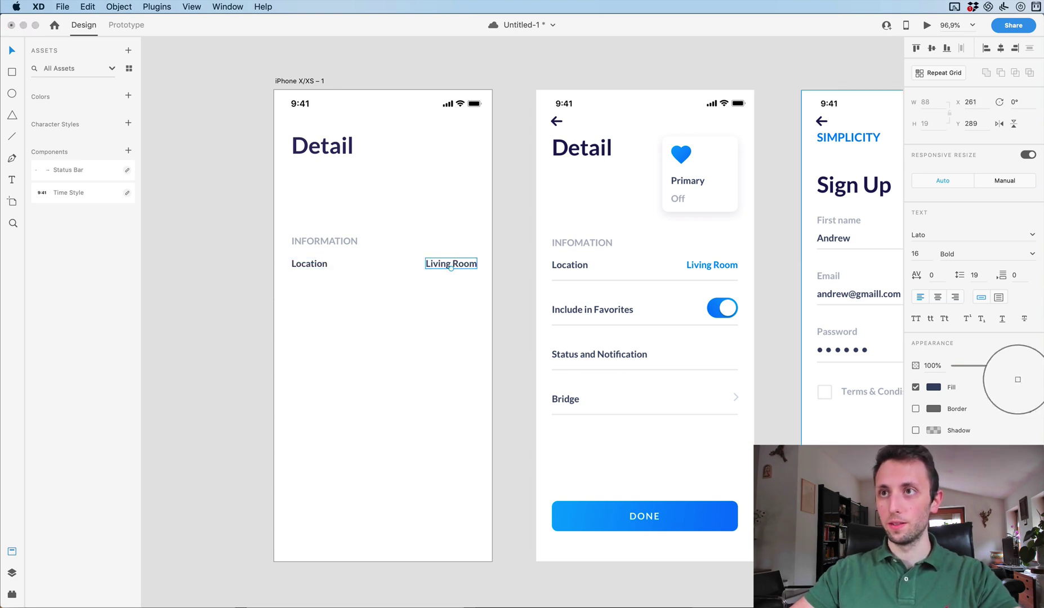
left_click(718, 311)
left_click(435, 213)
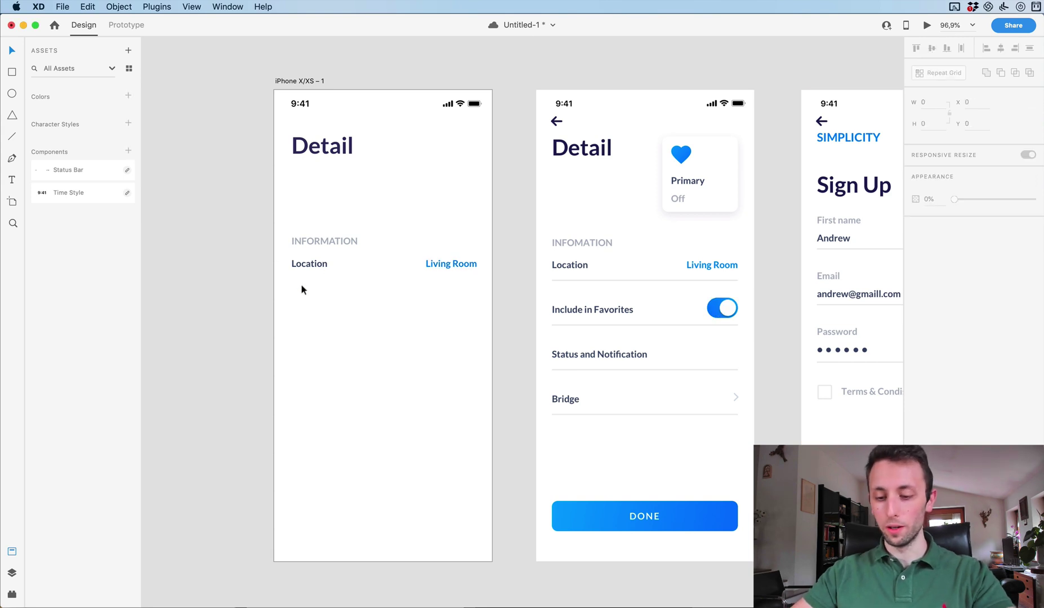
Draw a divider line under the Location row, light grey with border size 2.
key("l")
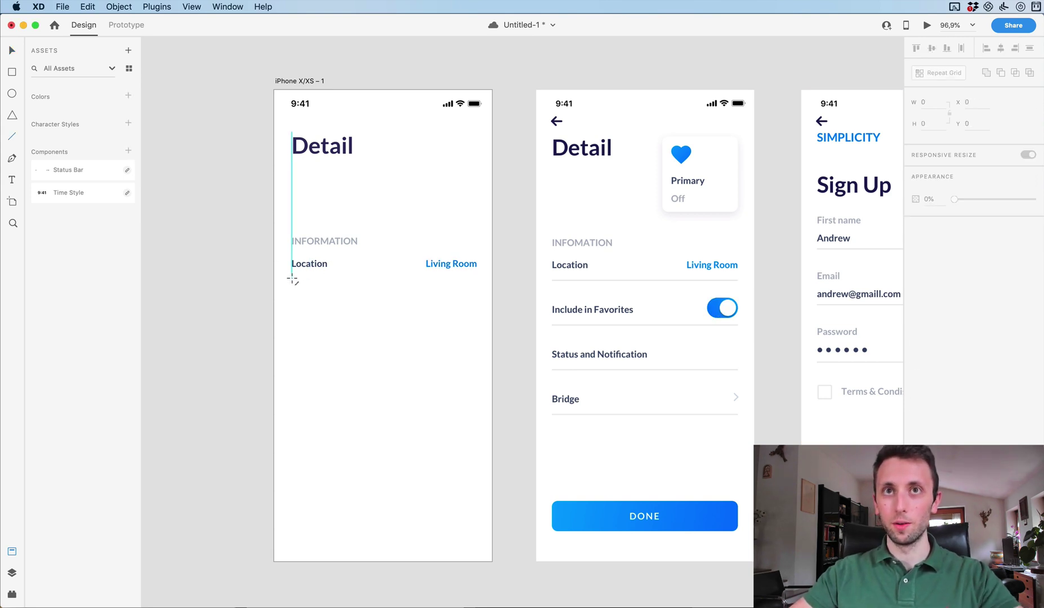
mouse_move(292, 278)
left_mouse_down()
mouse_move(489, 289)
mouse_move(477, 290)
left_mouse_up()
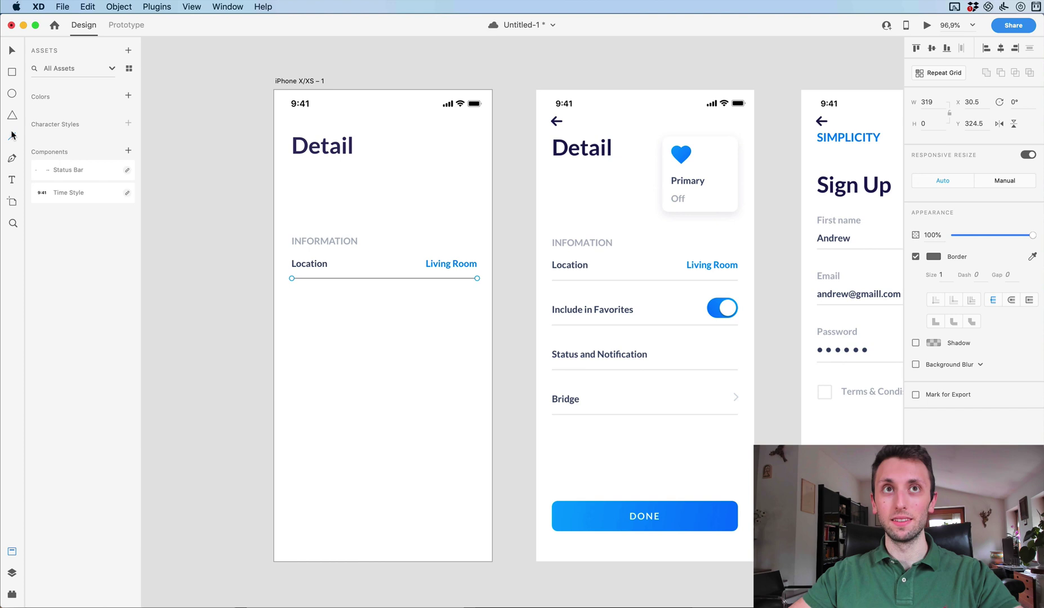
key("super+s")
left_click(12, 137)
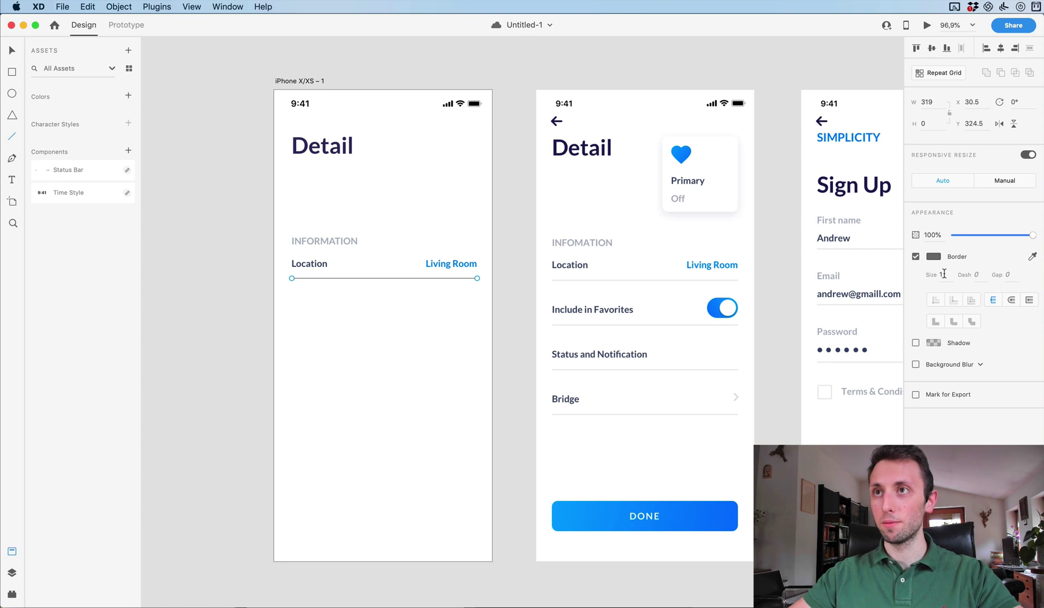
left_click(1032, 257)
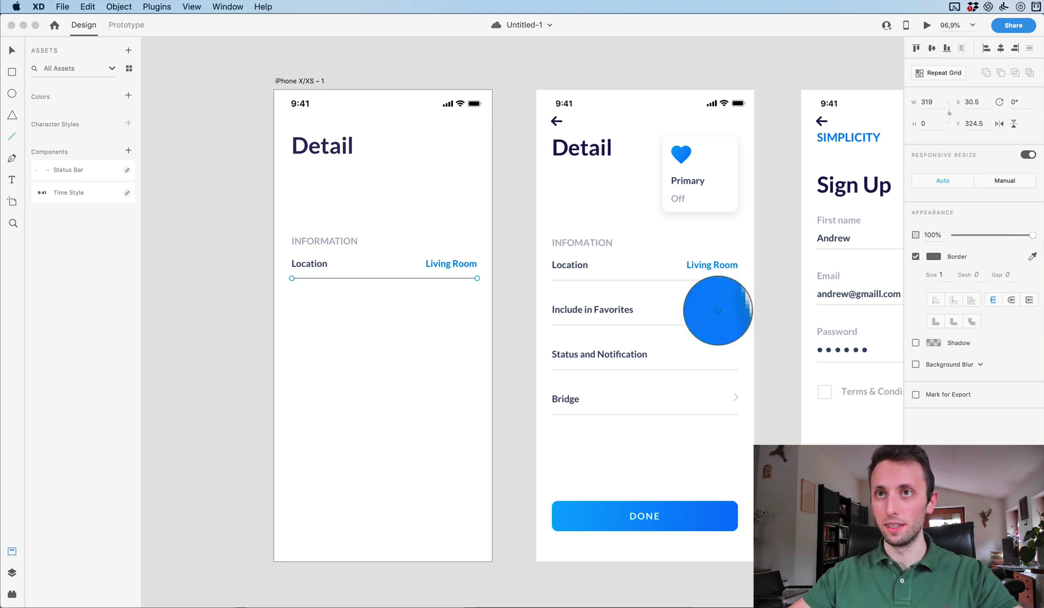
left_click(659, 372)
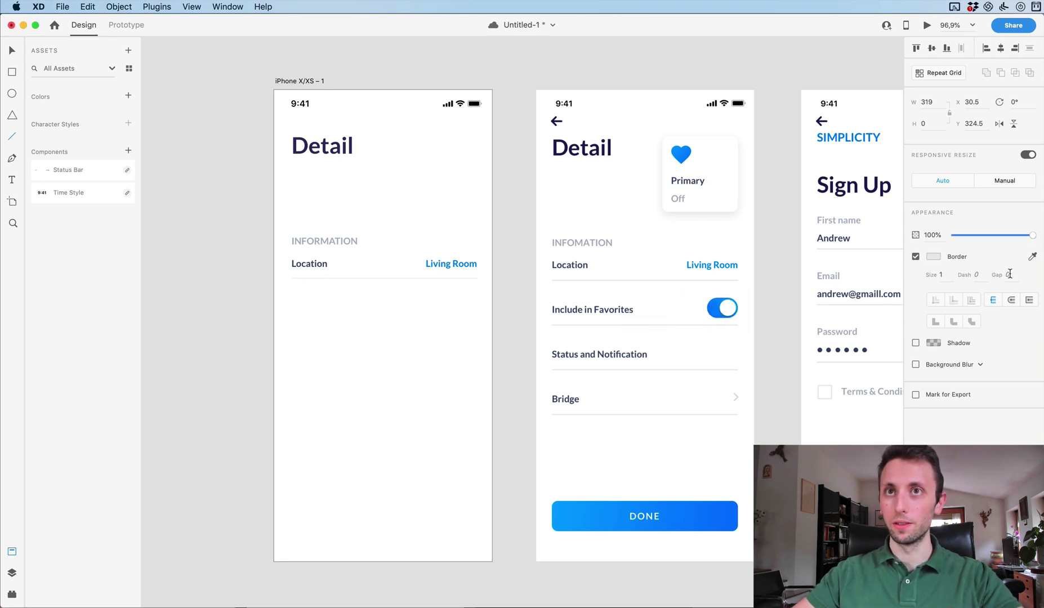
type("2")
key("Return")
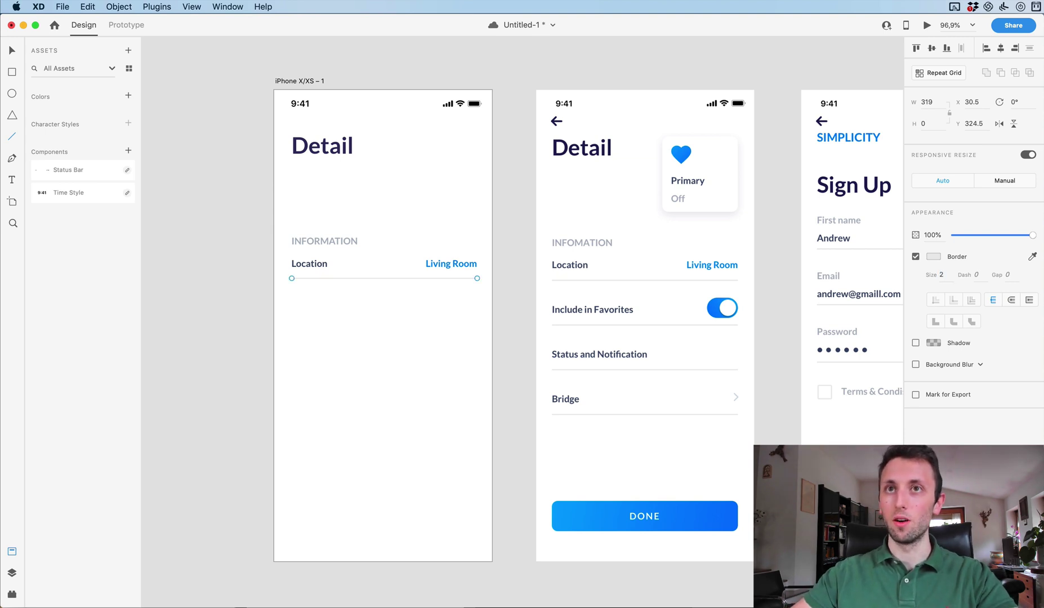
left_click(255, 308)
Nudge the Location divider line slightly lower.
key("v")
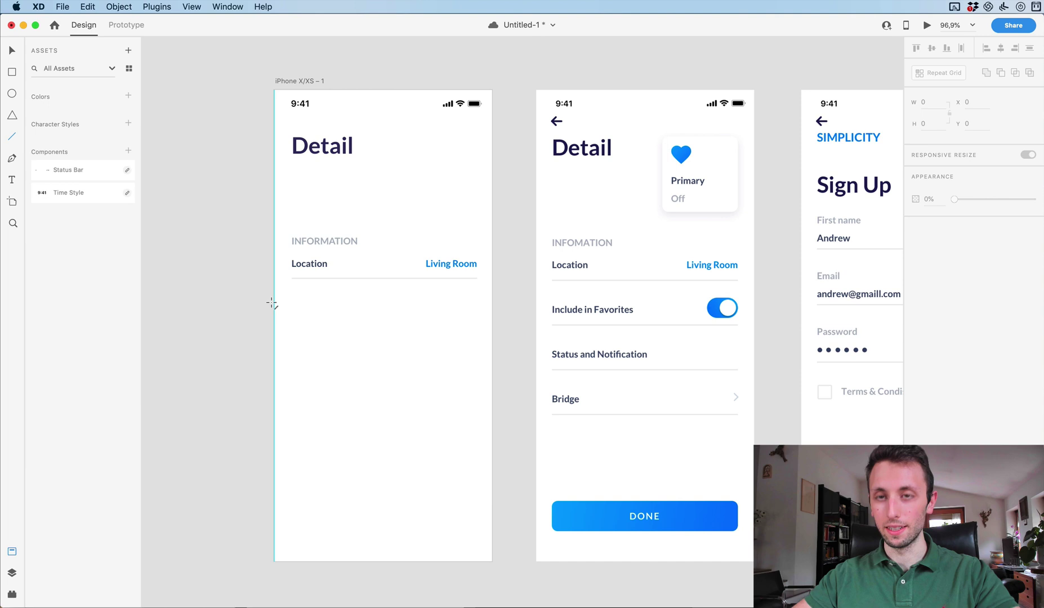
left_click(355, 278)
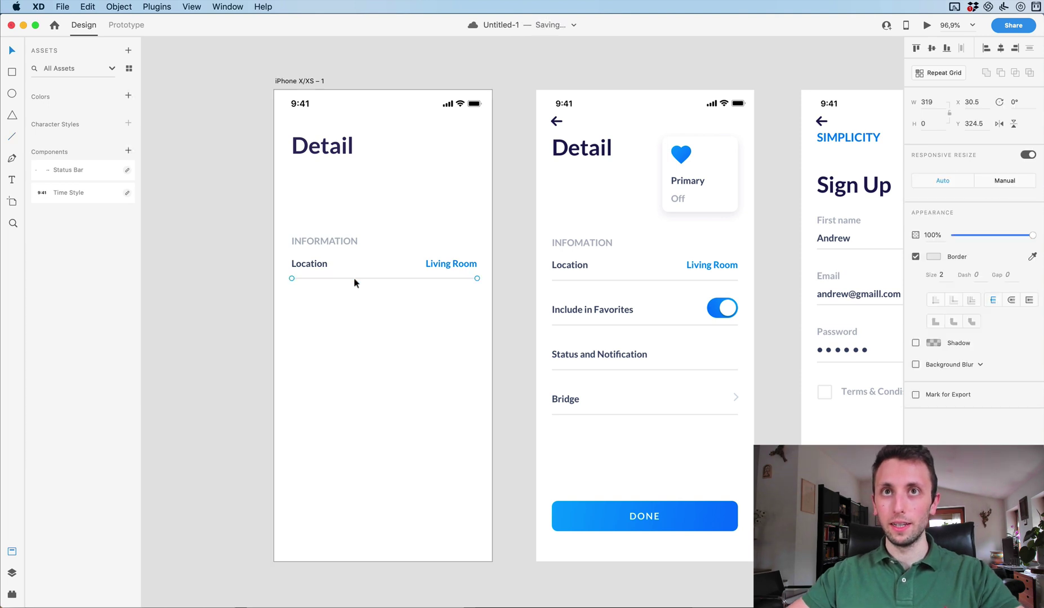
key("Down")
key("Down")
key("Down")
key("Down")
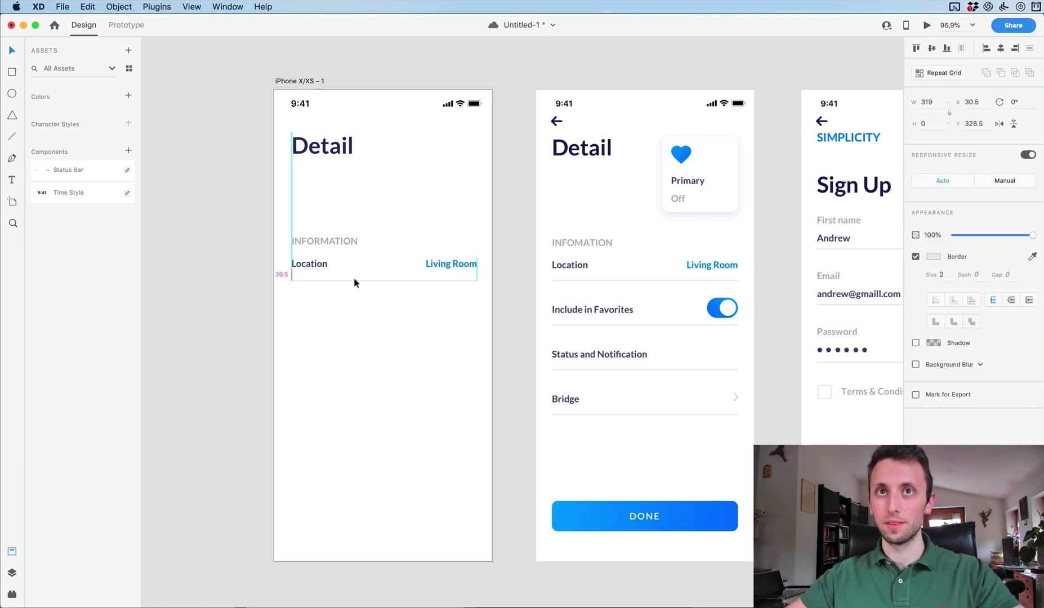
left_click(351, 307)
Duplicate the Location row and turn it into a four-row Repeat Grid.
left_click_drag(276, 258, 509, 308)
left_click_drag(449, 270, 438, 406)
key("super+r")
left_click(501, 325)
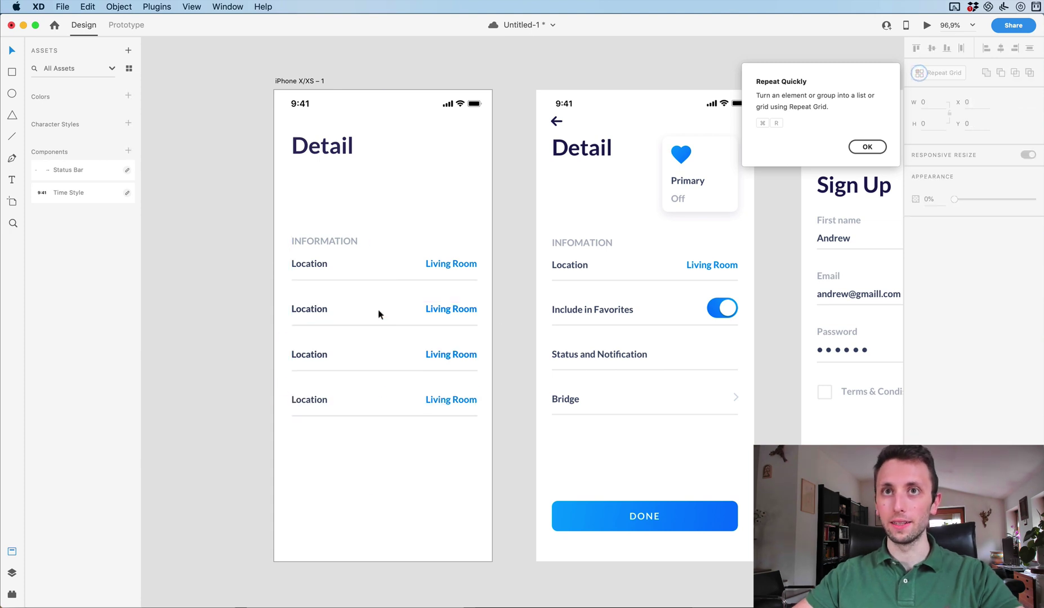
Delete the Living Room values from the second and third rows.
left_click_drag(464, 307, 452, 403)
left_click(444, 310)
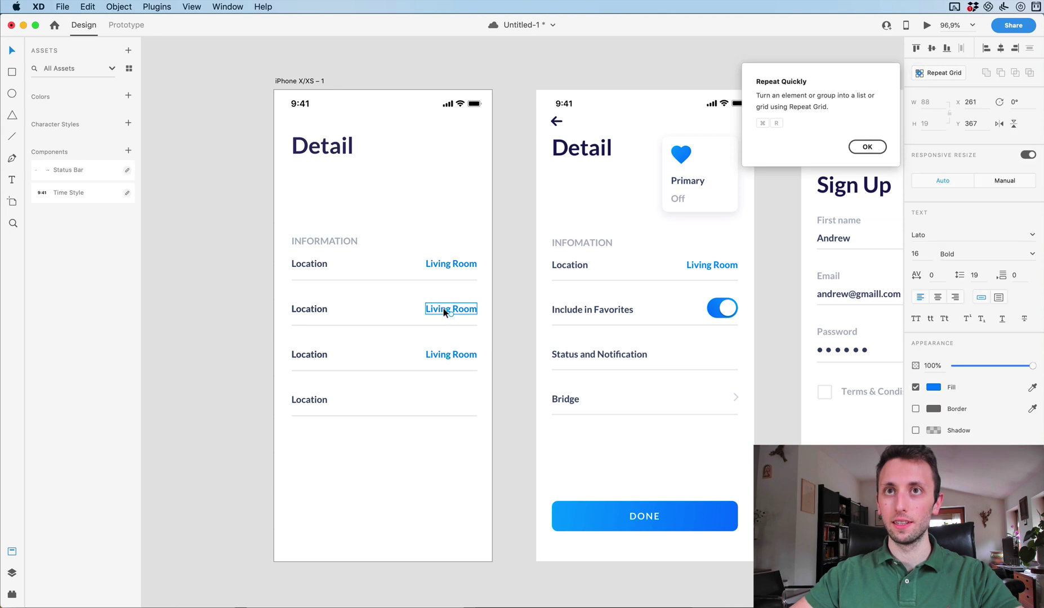
key("Delete")
left_click(451, 356)
key("Delete")
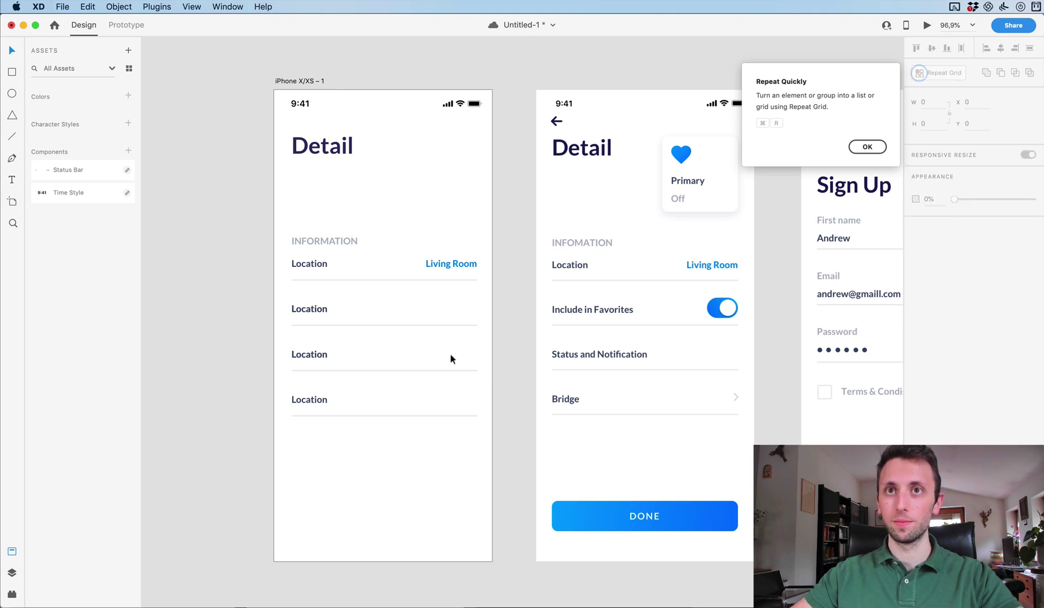
left_click(310, 309)
Rename the second row's label to 'Include in Favorites'.
double_click(311, 308)
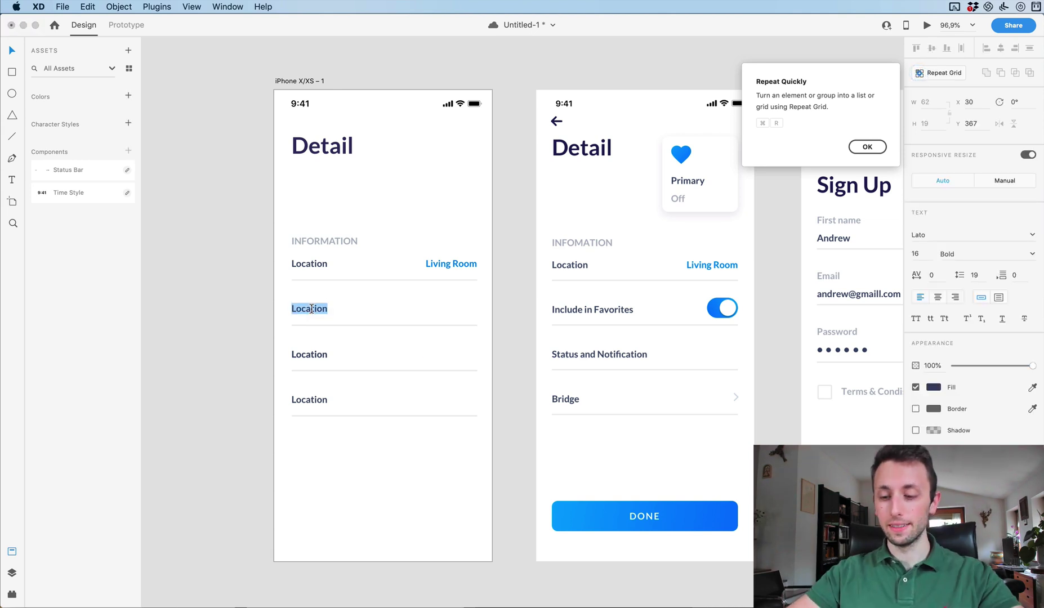
type("Inc")
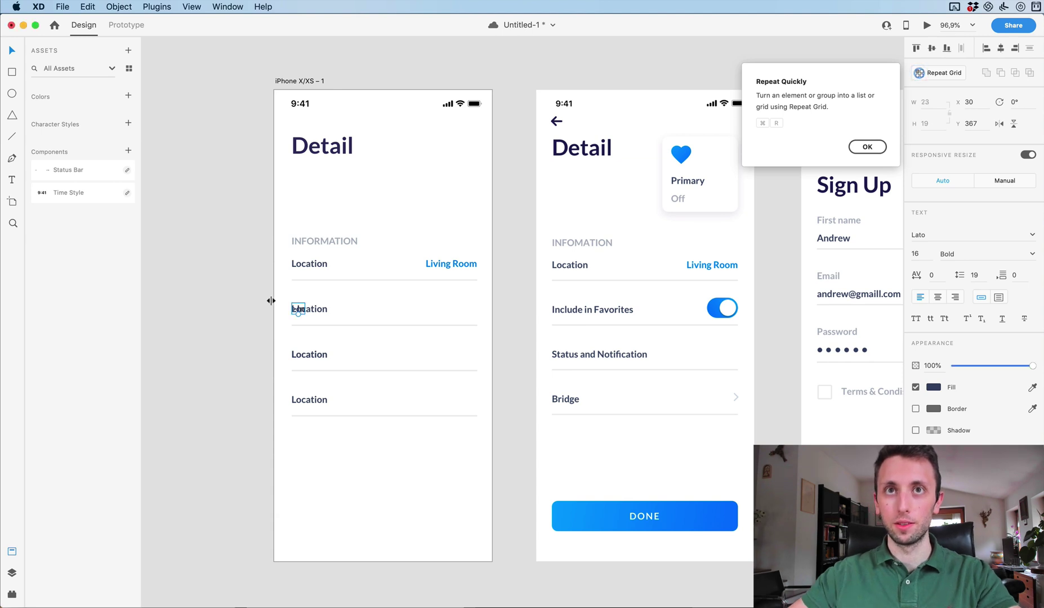
left_click(347, 275)
left_click(299, 312)
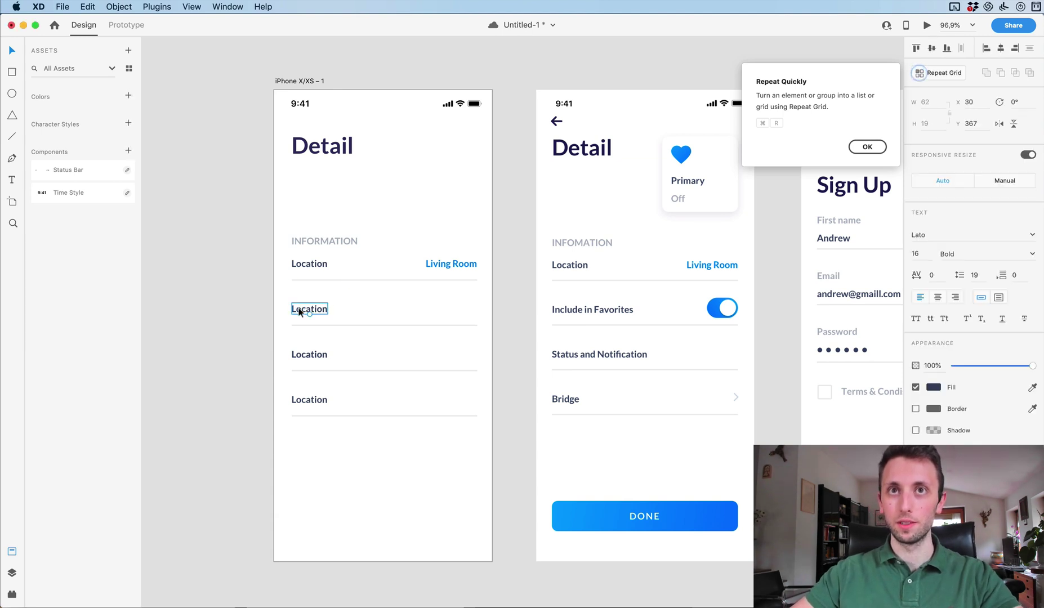
double_click(299, 312)
type("Includ")
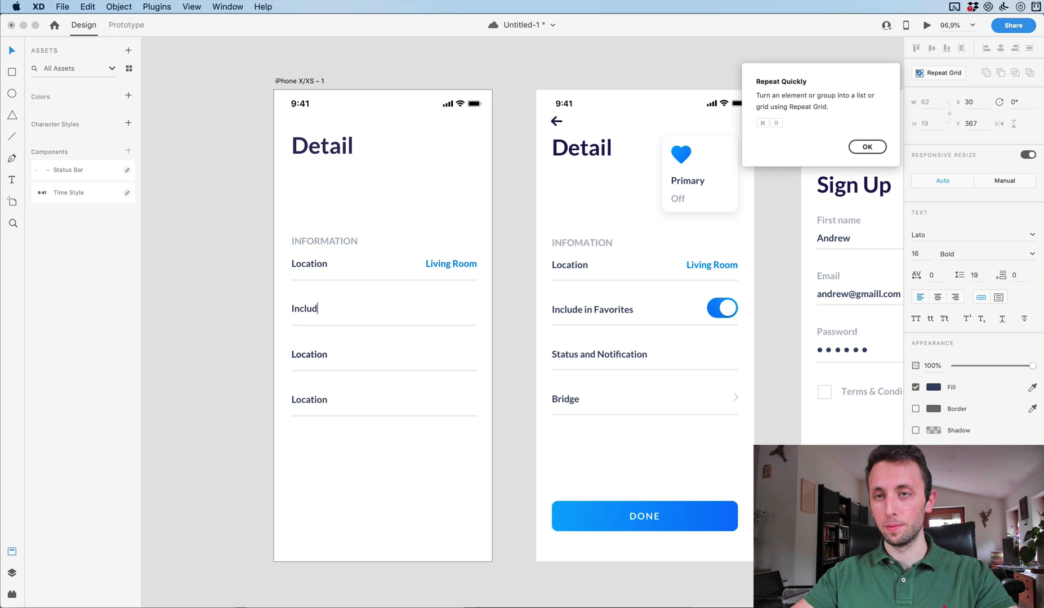
type("e in Fa")
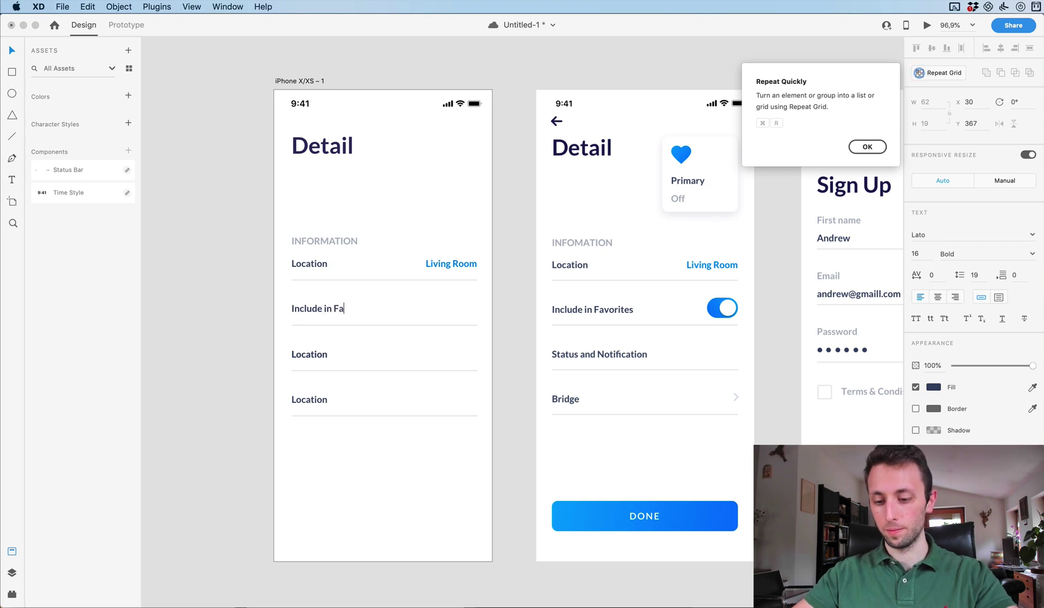
type("vorit")
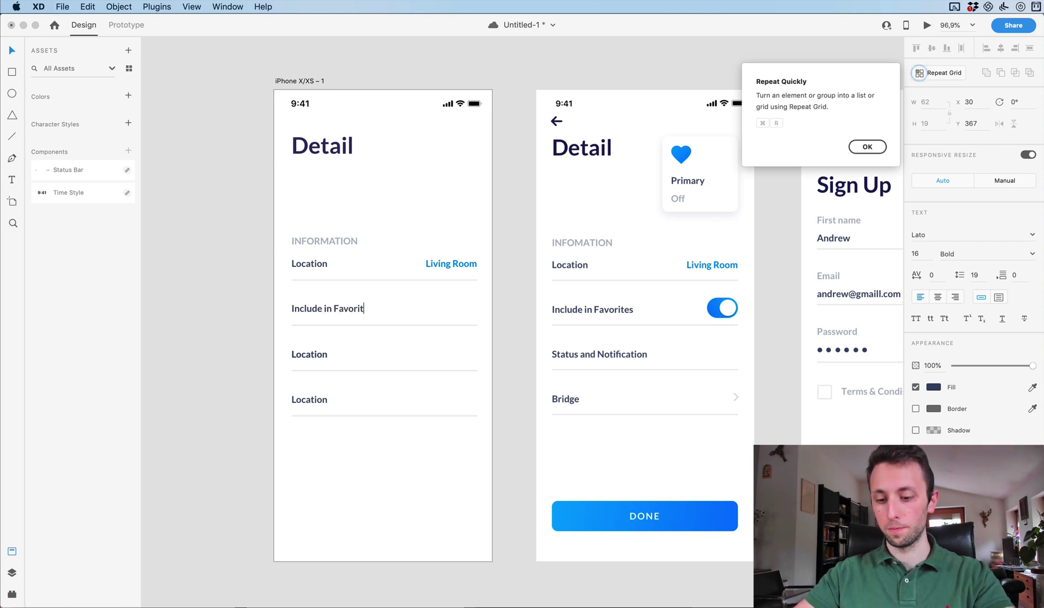
type("es")
Rename the third row's label to 'Status and Notification' and align it on its row.
double_click(309, 354)
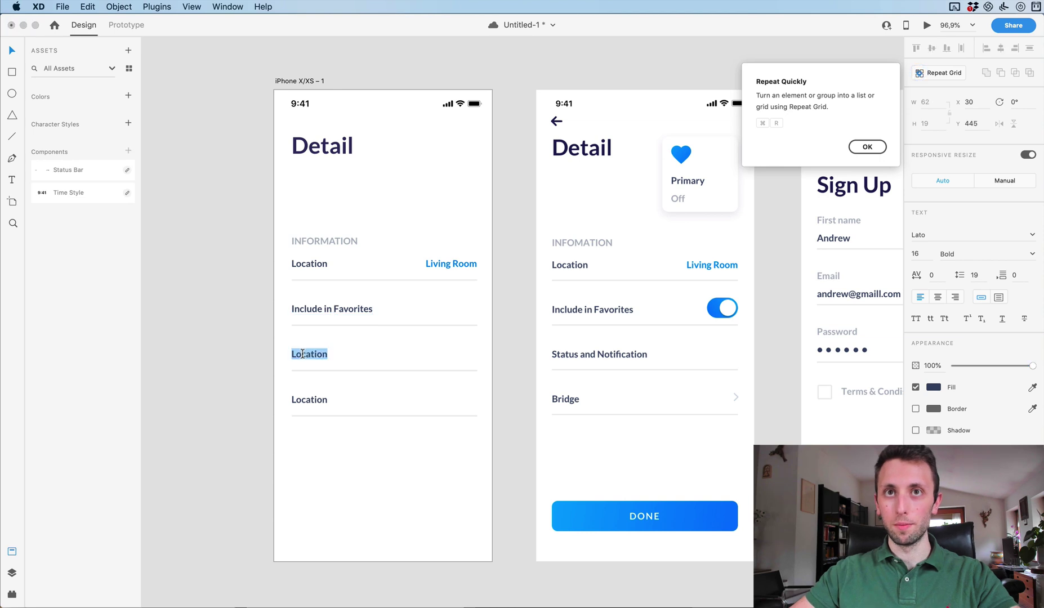
type("Sta")
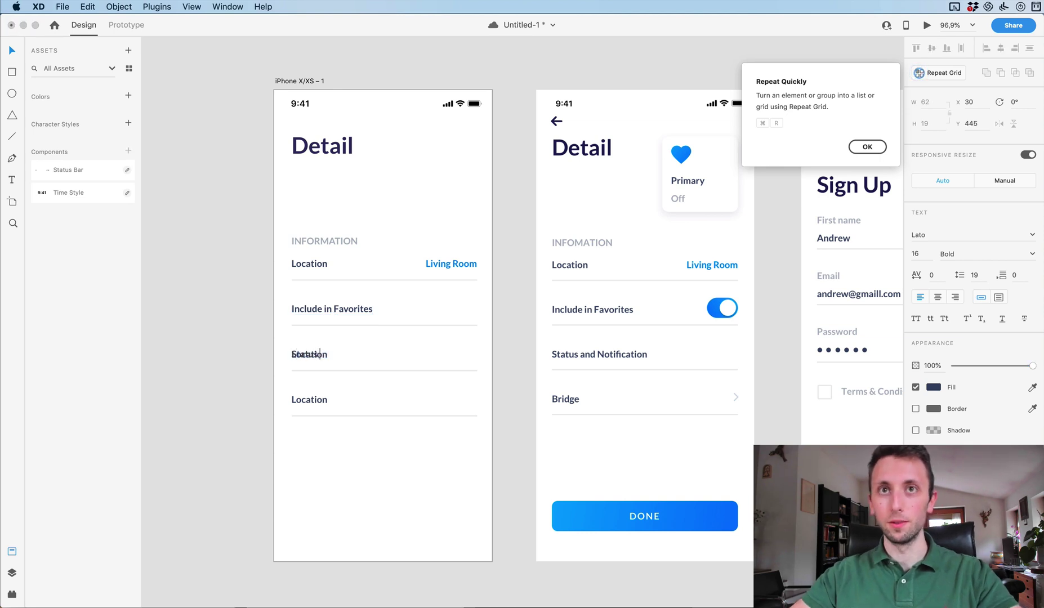
type("tus and No")
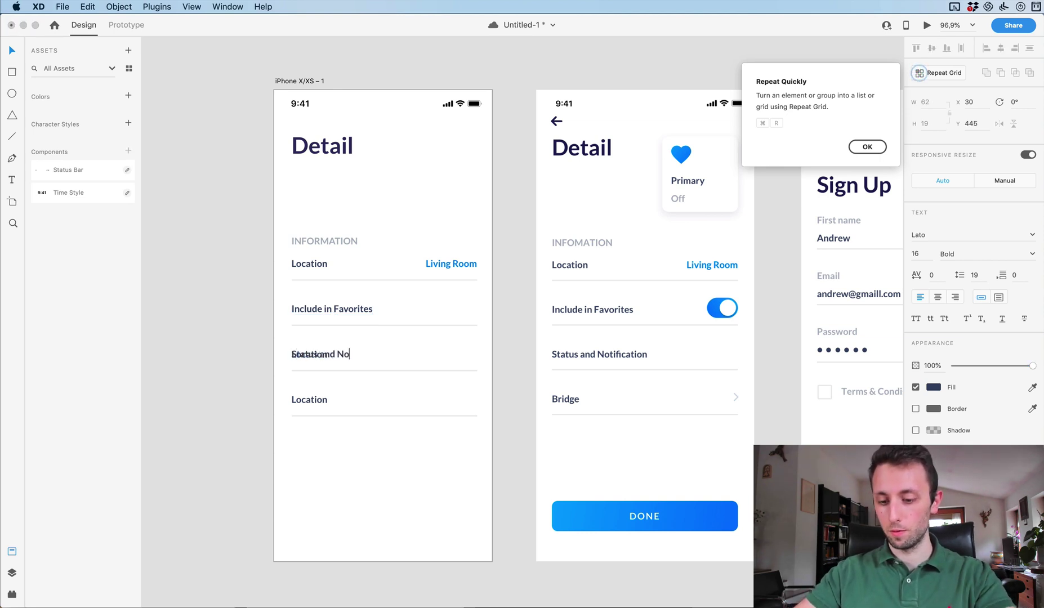
type("tification")
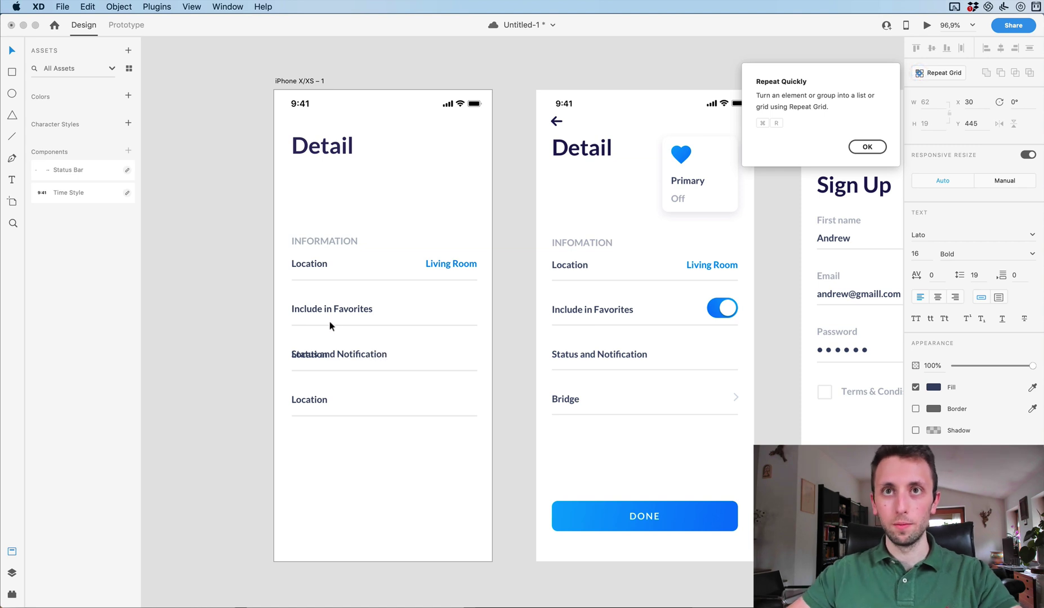
key("Escape")
key("shift+Up")
key("shift+Up")
left_click(316, 356)
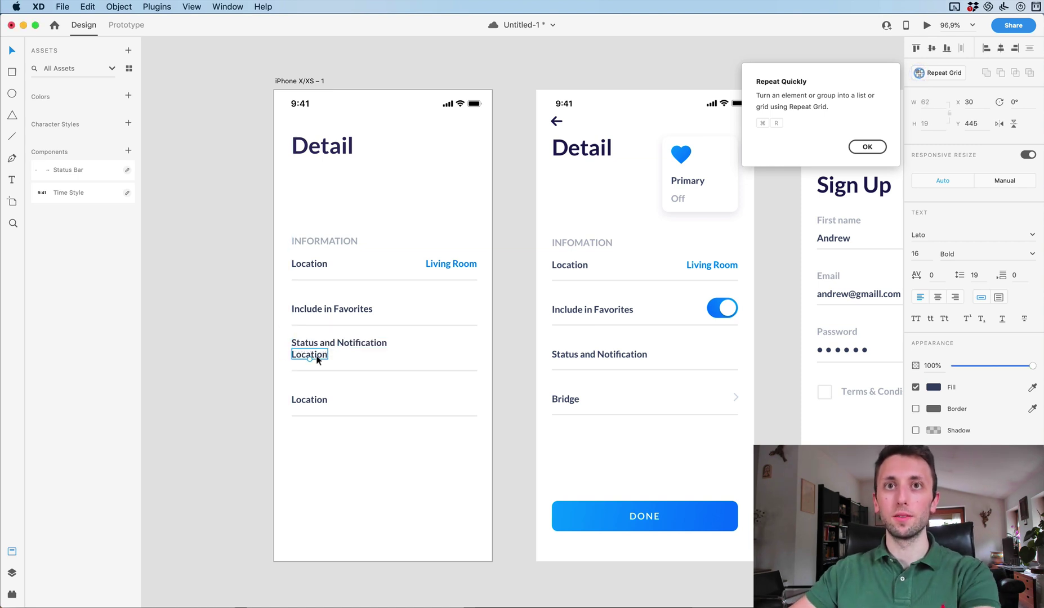
left_click_drag(332, 342, 332, 346)
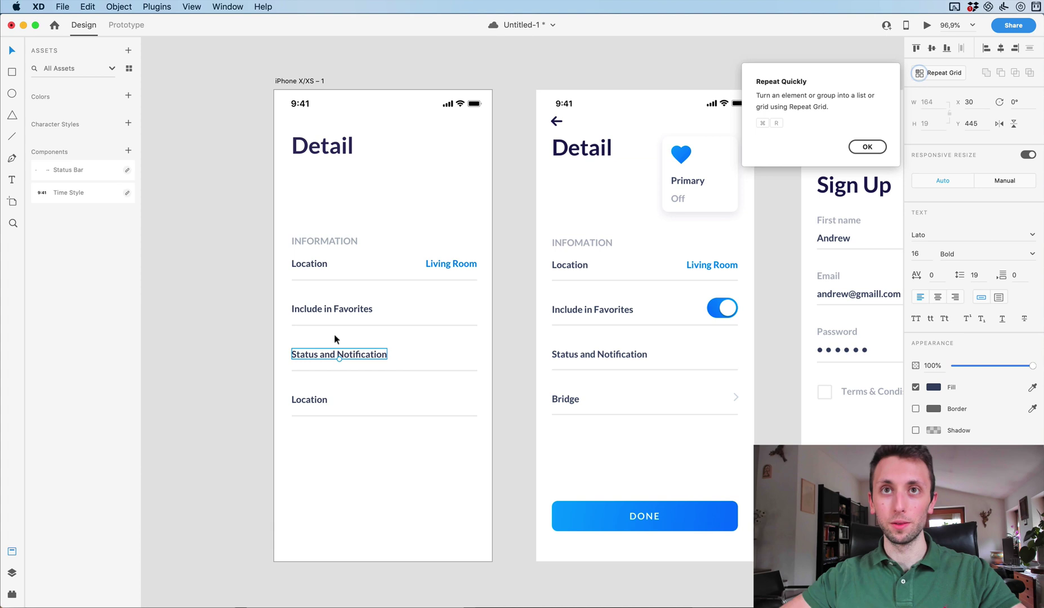
left_click(333, 338)
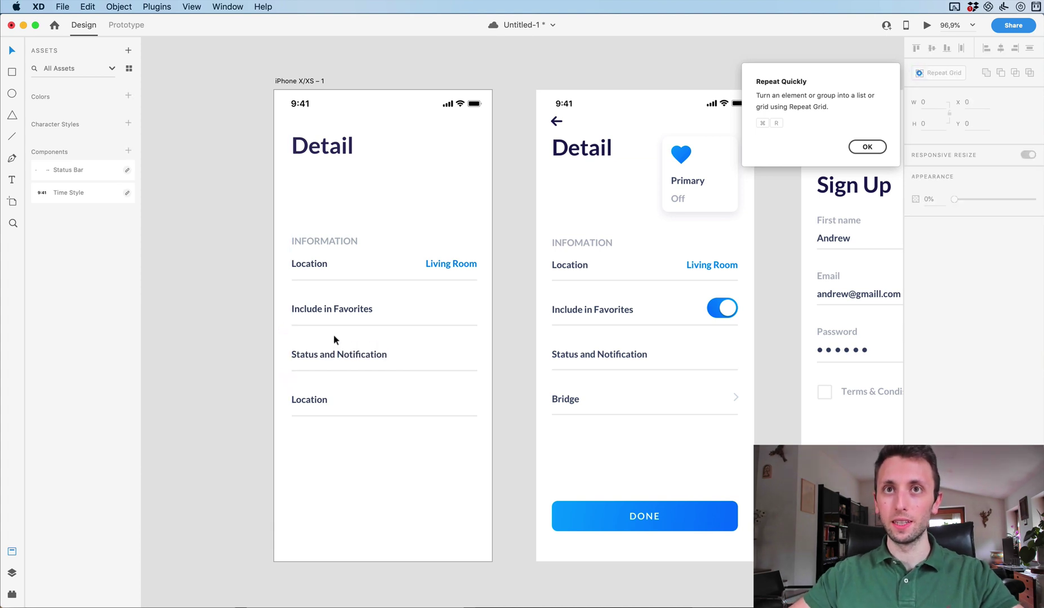
Rename the fourth row's label to 'Bridge'.
left_click_drag(307, 400, 306, 395)
type("Bridge")
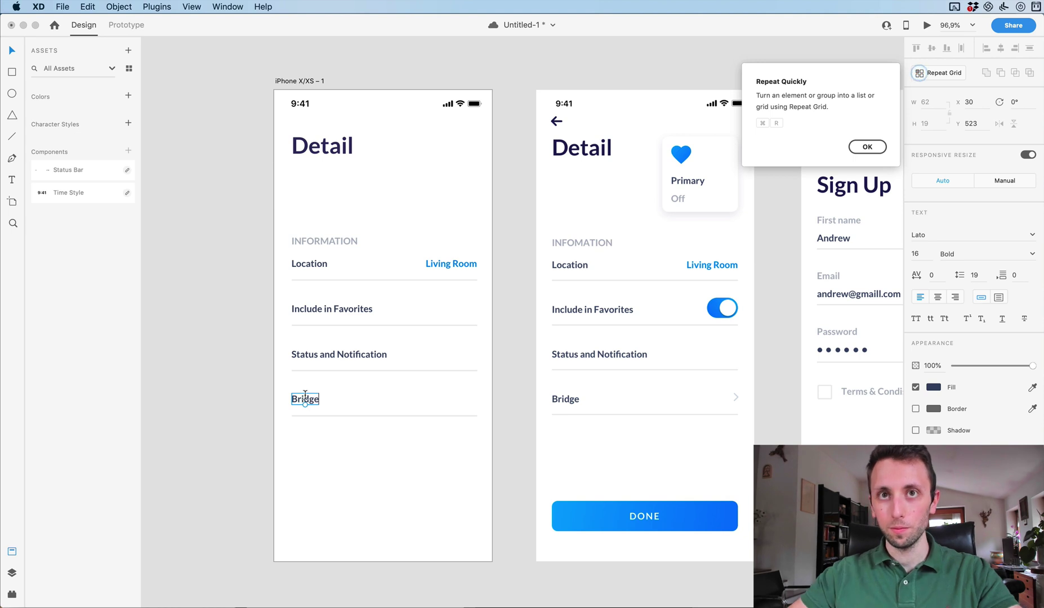
key("Escape")
left_click(355, 455)
left_click(524, 403)
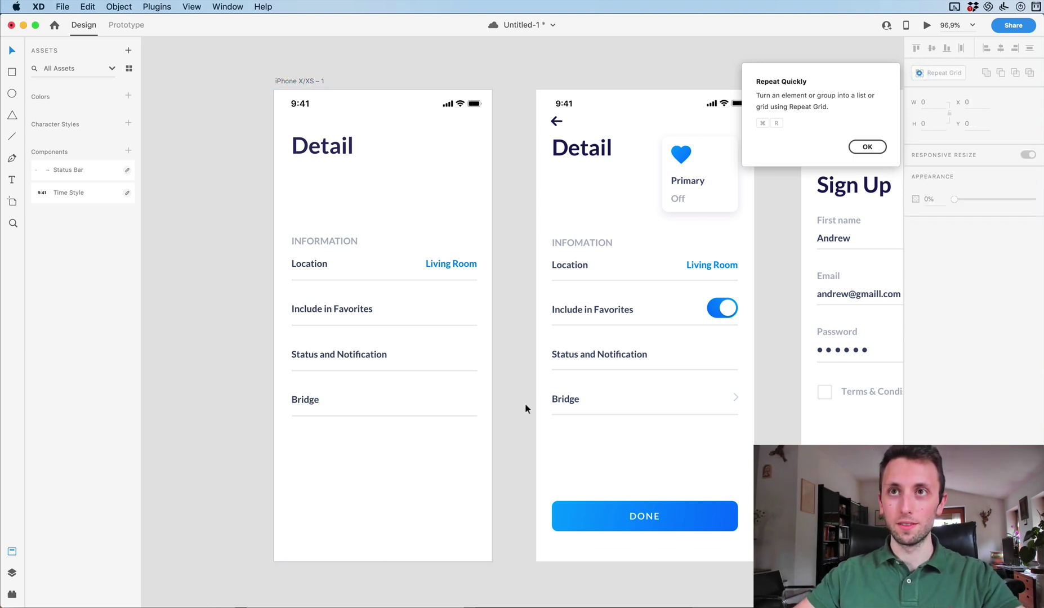
scroll(525, 403, "up", 1)
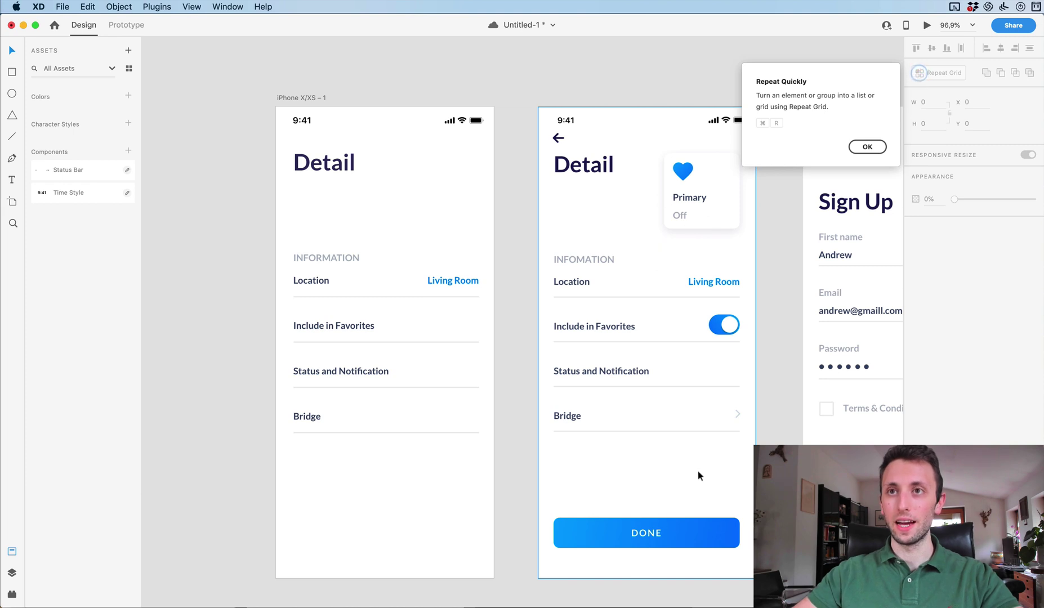
Draw a rectangle below the Bridge row, size it 319 × 54 and round its corners to 12.
key("r")
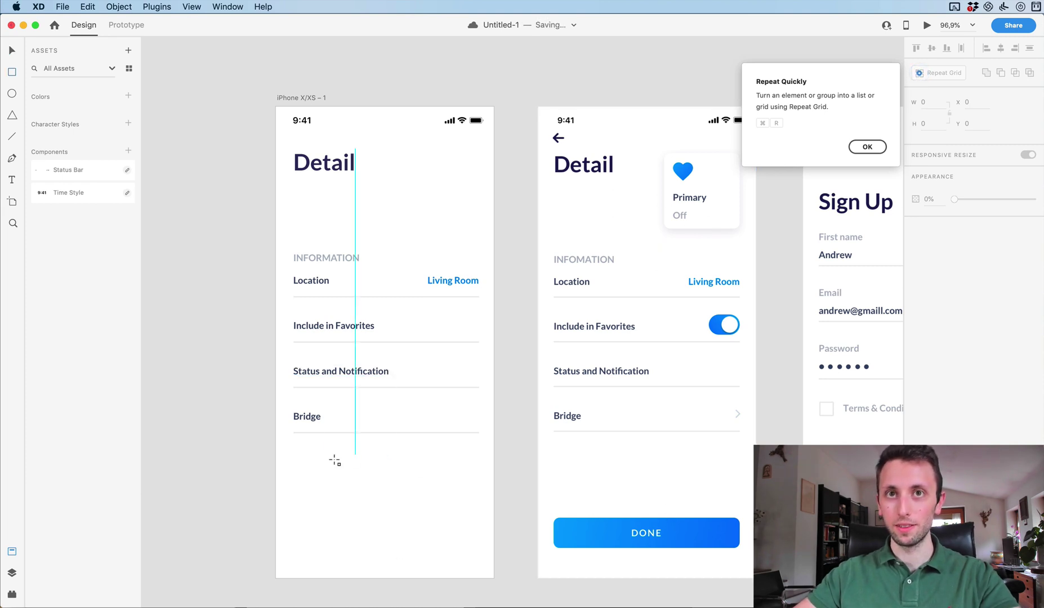
mouse_move(298, 482)
left_mouse_down()
mouse_move(468, 531)
mouse_move(479, 514)
left_mouse_up()
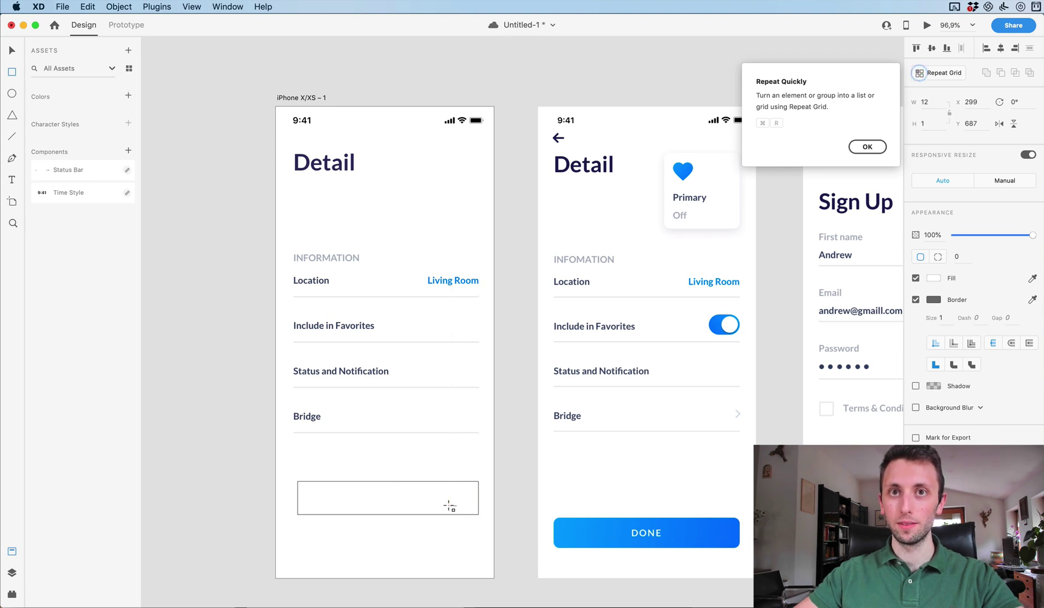
left_click(478, 490)
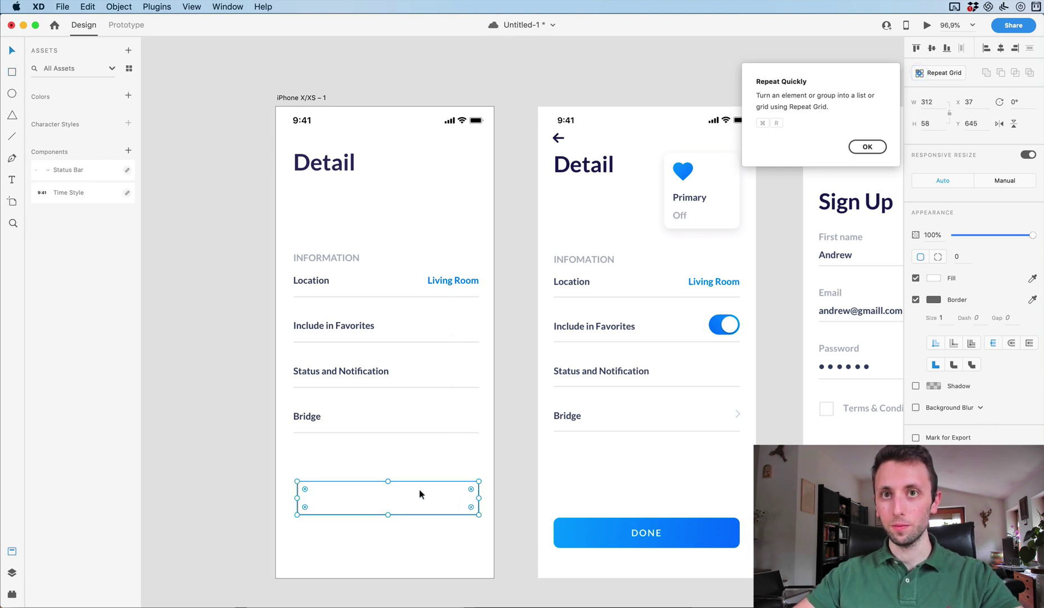
left_click_drag(420, 494, 414, 449)
left_click_drag(475, 460, 444, 529)
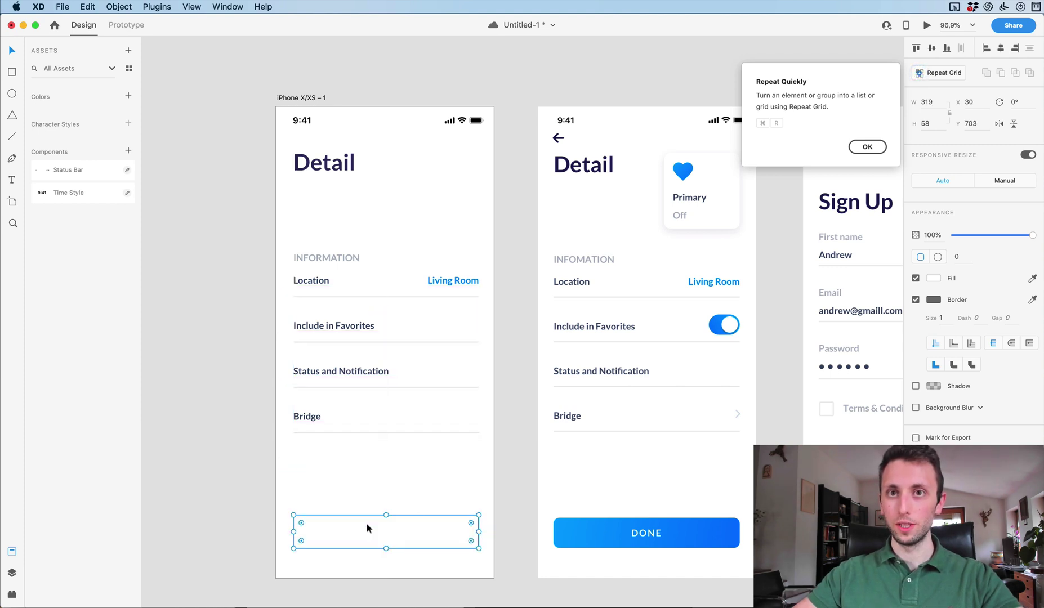
left_click_drag(388, 547, 387, 546)
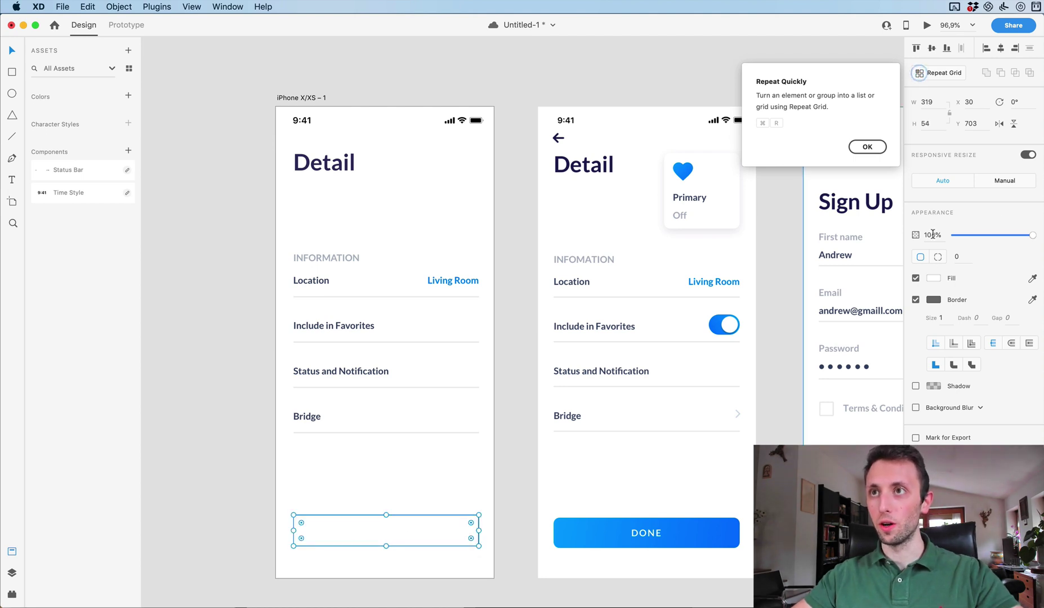
left_click(958, 257)
type("1")
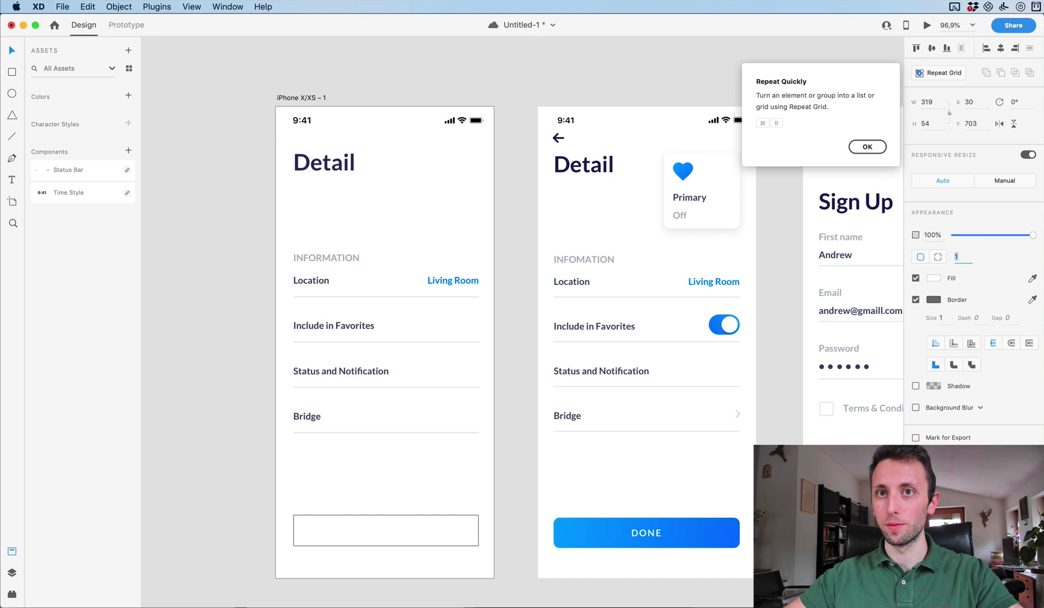
key("Up")
key("Up")
key("Up")
key("Up")
key("Up")
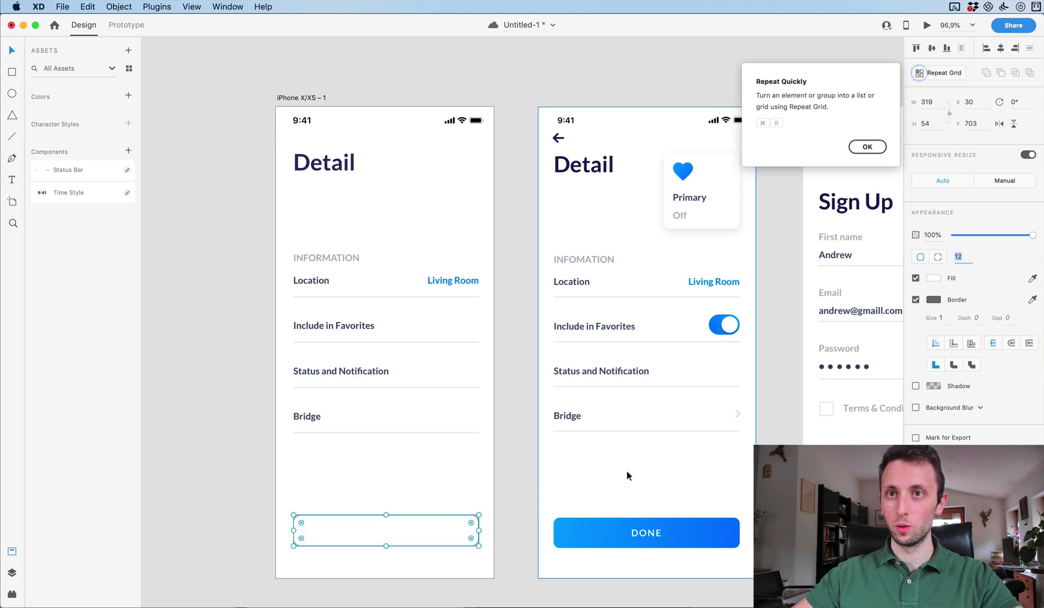
Fill the rectangle with a diagonal linear gradient of the DONE button's light and dark blues.
left_click(933, 277)
left_click(826, 208)
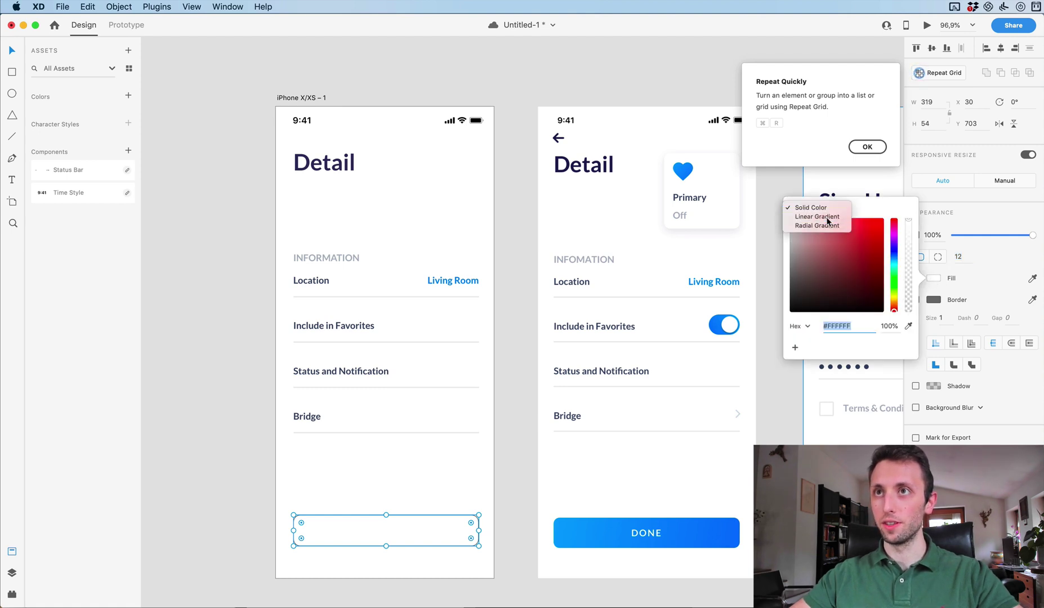
left_click(814, 218)
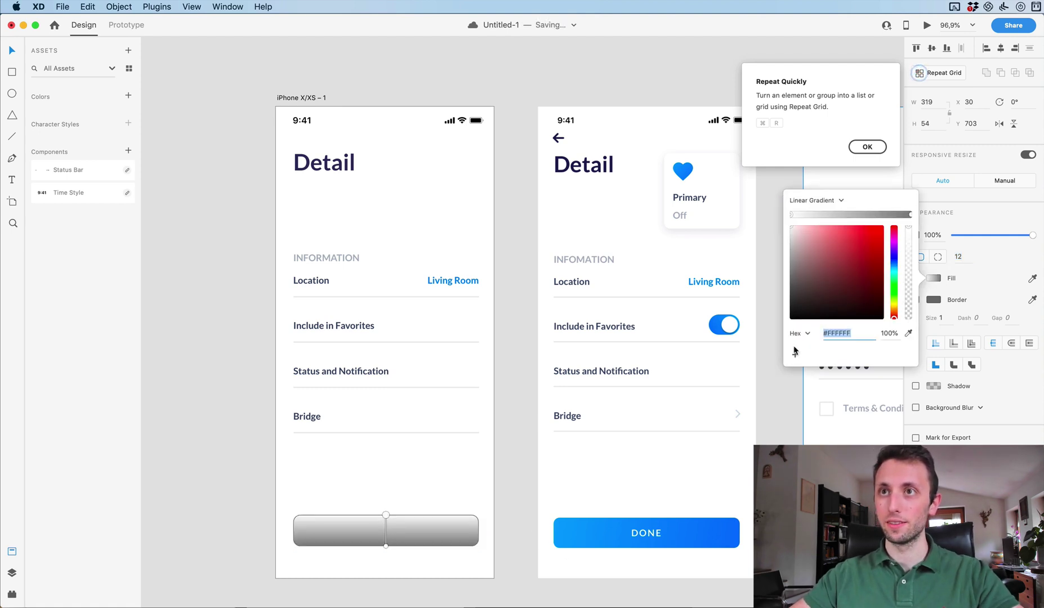
left_click(908, 334)
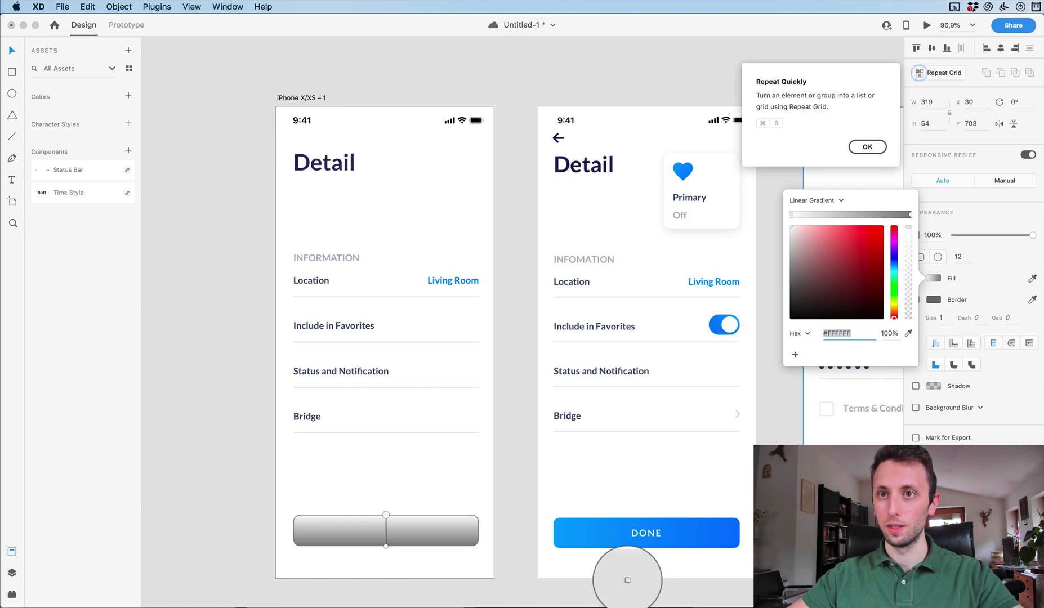
left_click(560, 520)
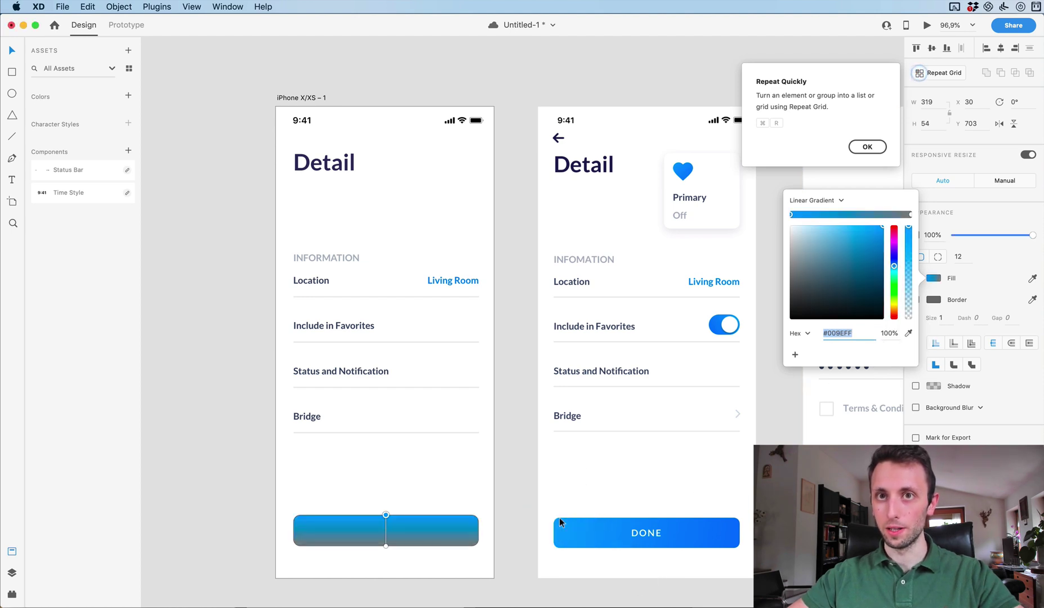
left_click(910, 215)
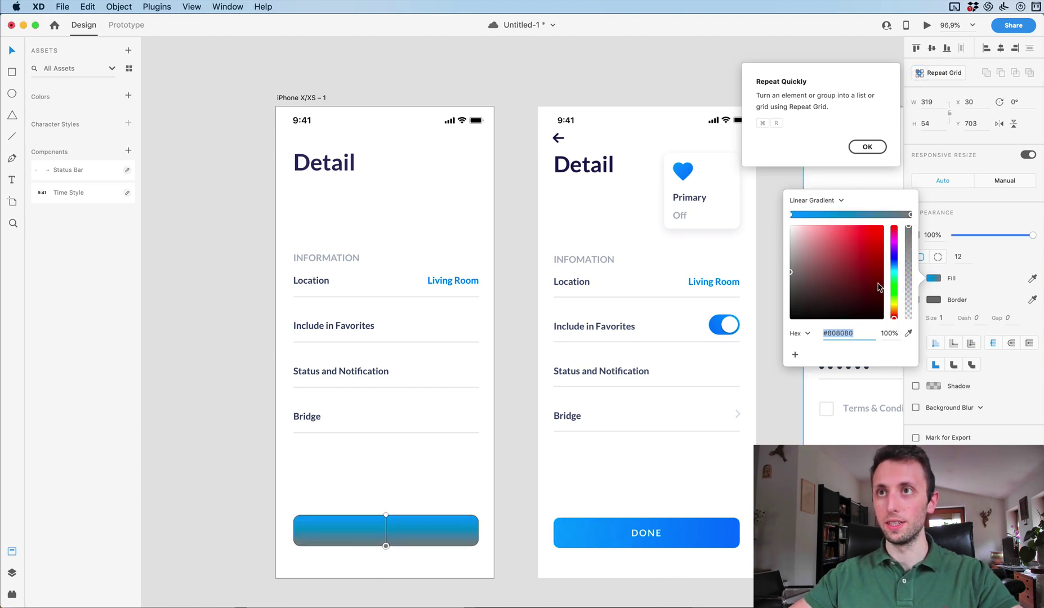
left_click(908, 334)
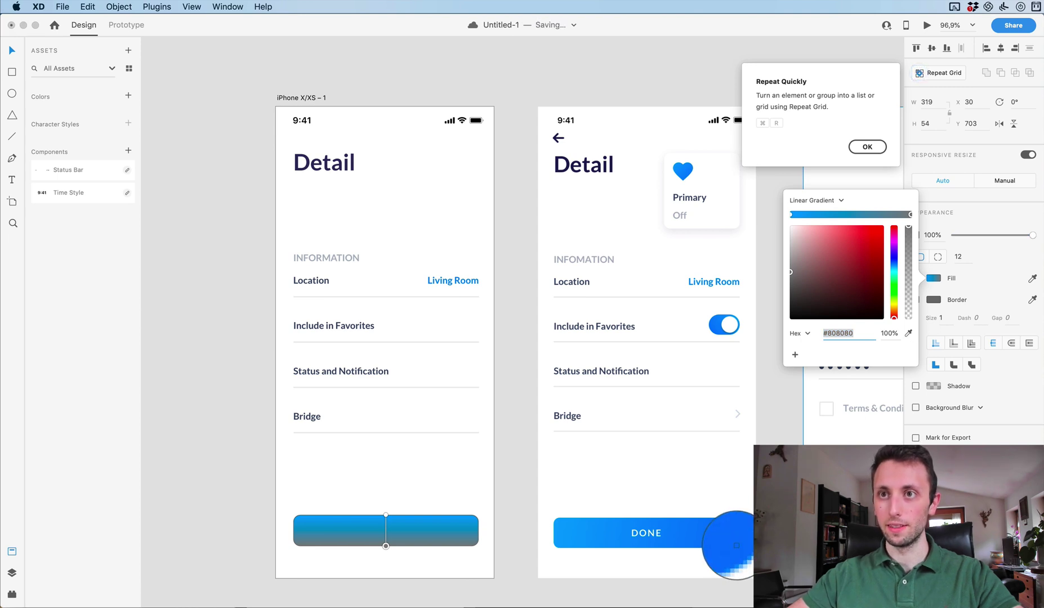
left_click(738, 546)
left_click_drag(386, 515, 308, 516)
left_click_drag(386, 546, 477, 547)
Remove the gradient rectangle's border.
key("Escape")
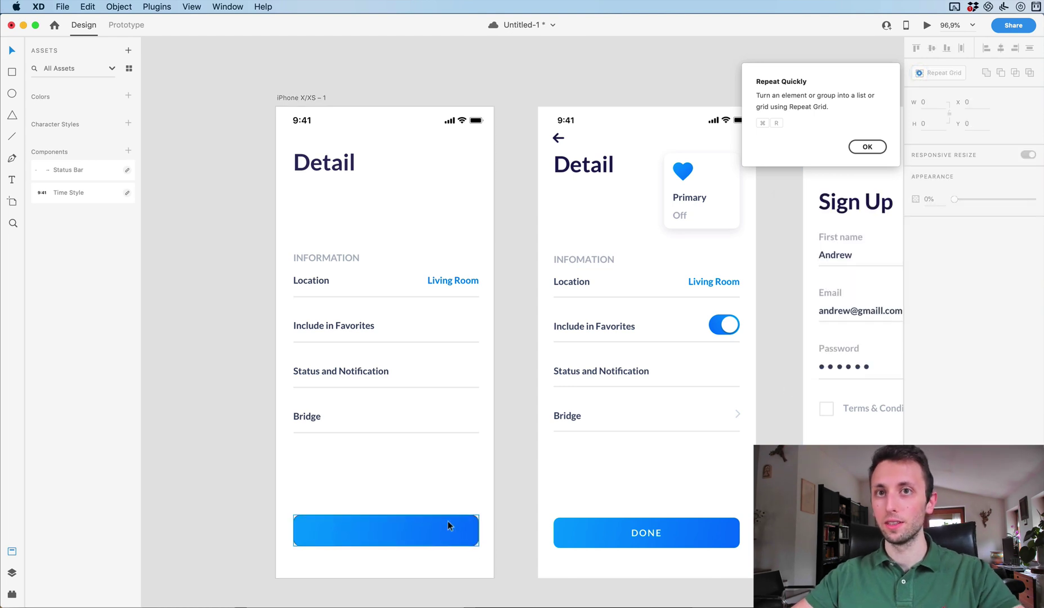
left_click(446, 530)
left_click(915, 300)
key("Escape")
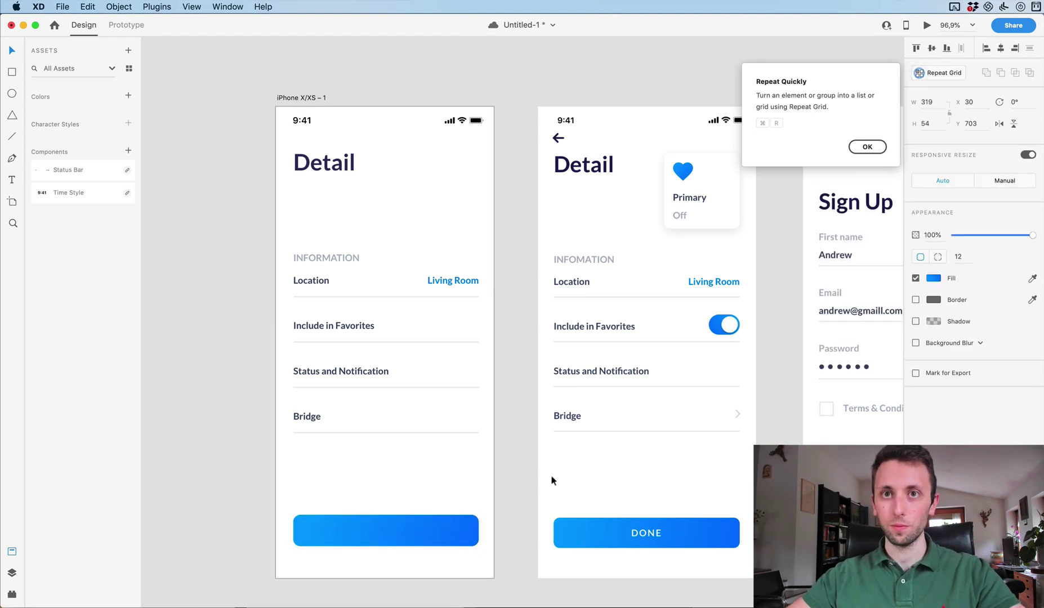
left_click(551, 474)
Copy the Bridge label onto the gradient button and apply Bring to Front so it shows.
left_click_drag(312, 421, 387, 532)
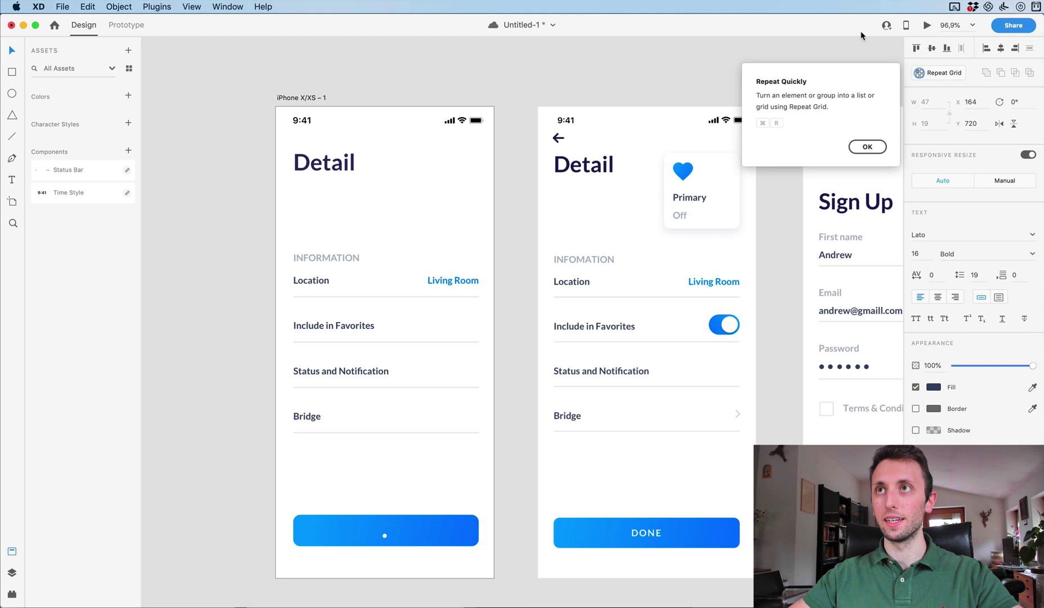
left_click(173, 6)
mouse_move(184, 5)
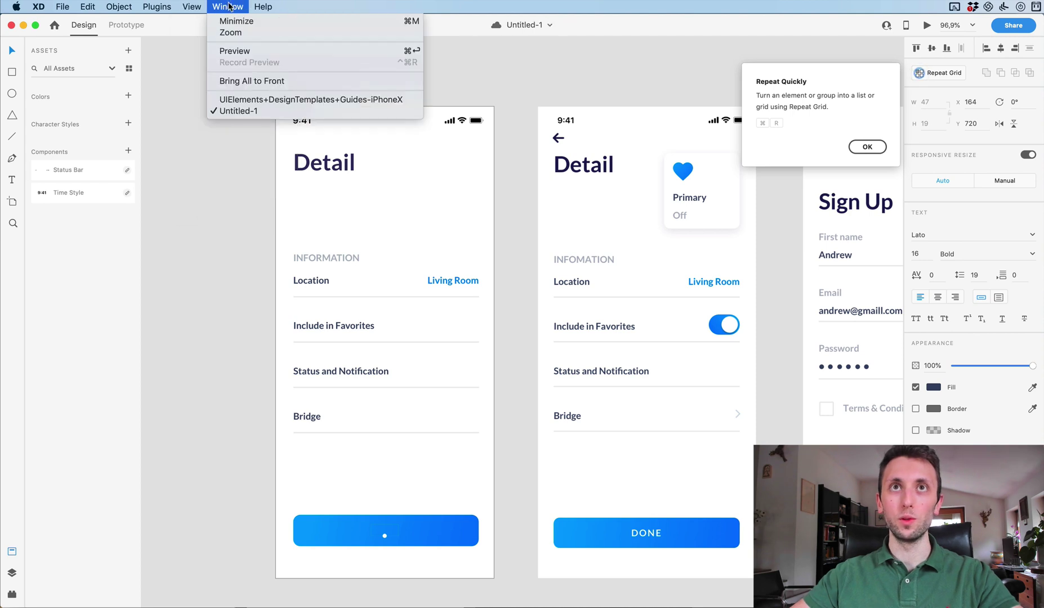
mouse_move(86, 8)
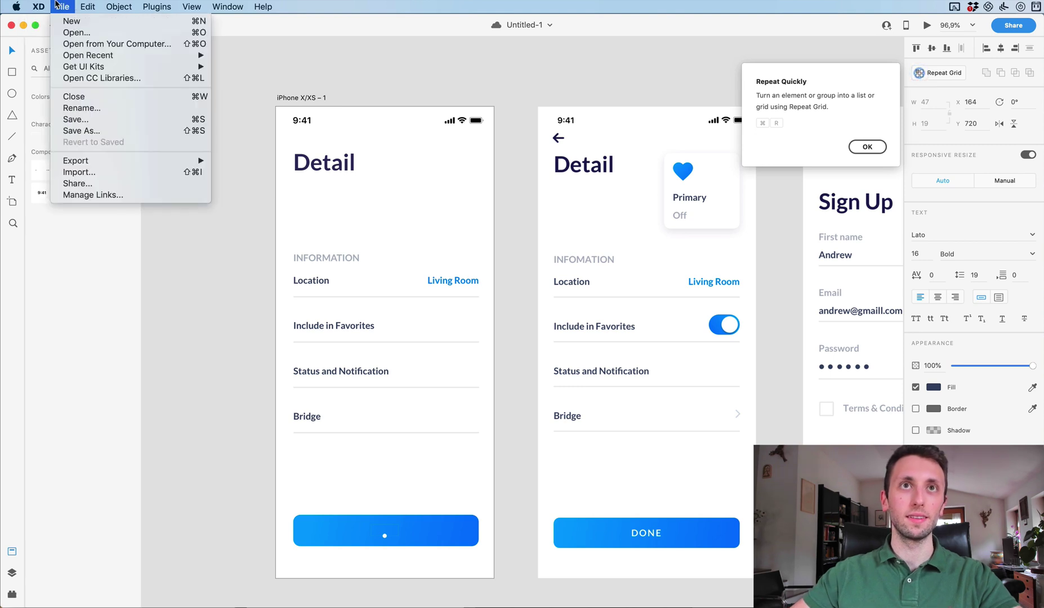
mouse_move(119, 7)
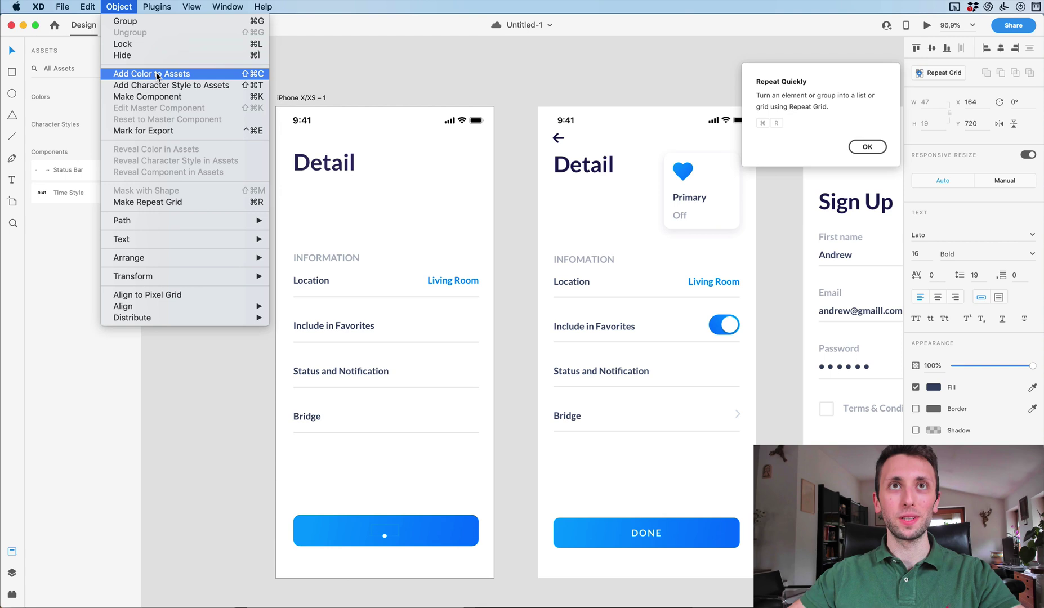
mouse_move(277, 5)
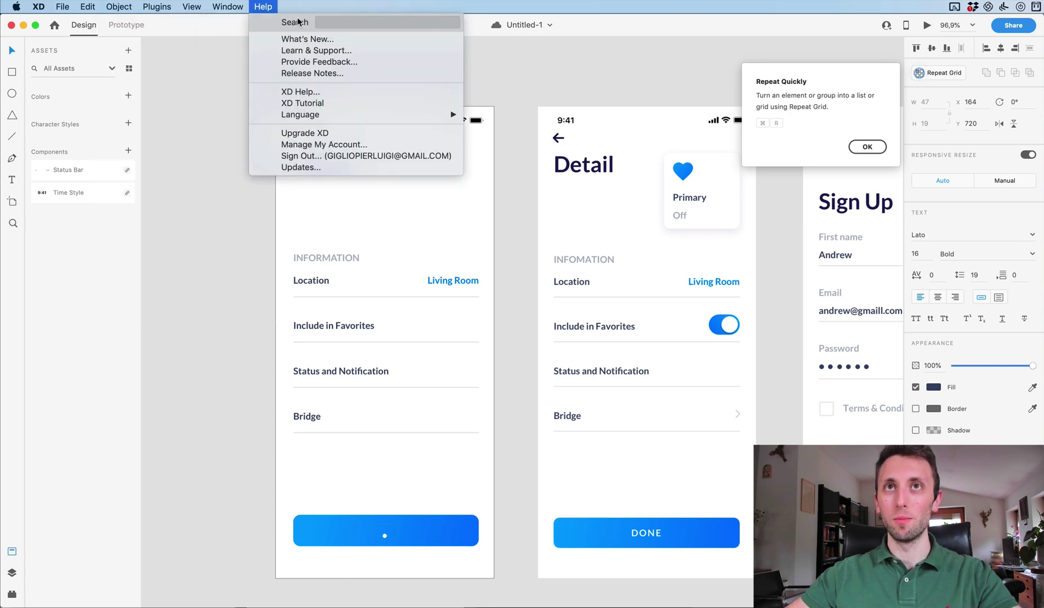
type("brin")
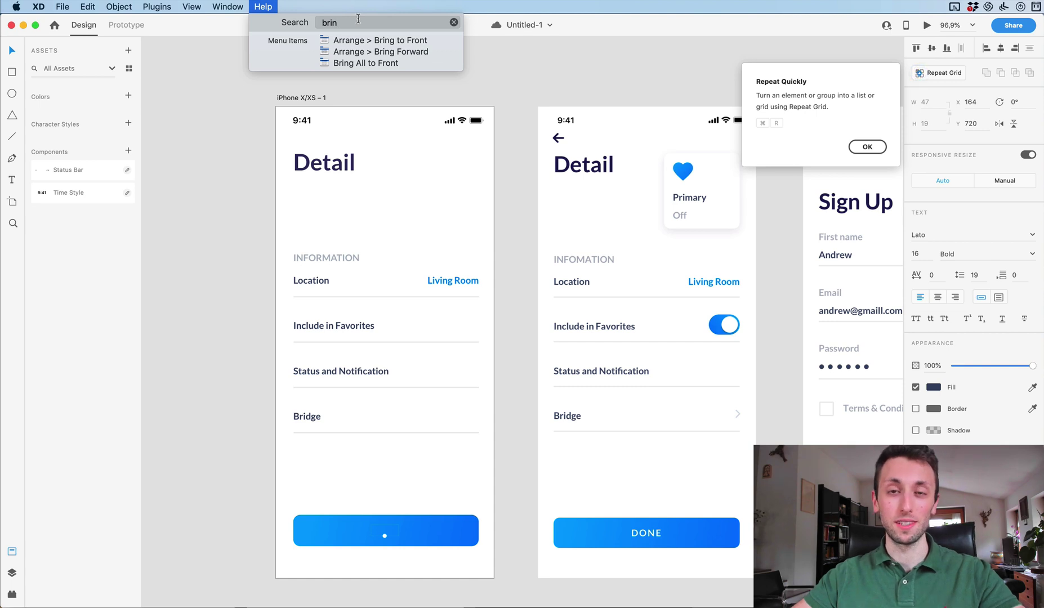
mouse_move(351, 43)
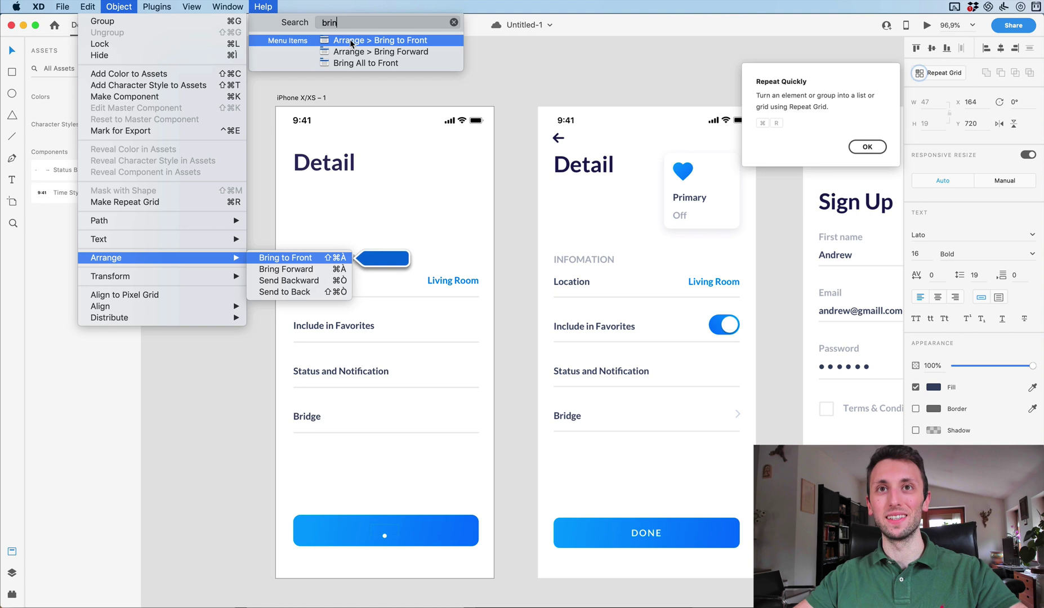
left_click(350, 41)
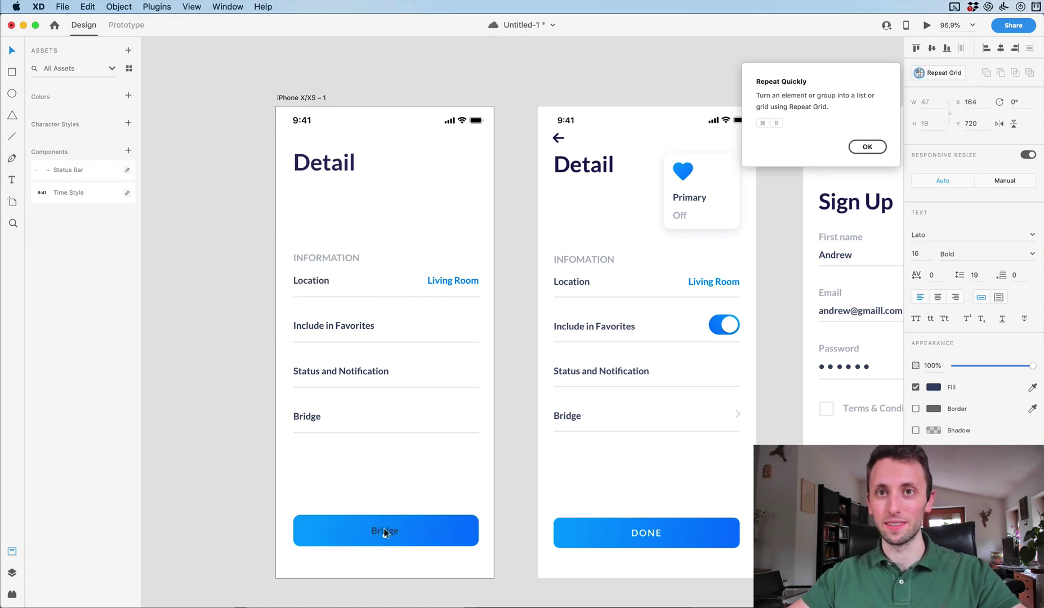
Align the button label and change its text to DONE.
left_click_drag(384, 533, 385, 532)
double_click(385, 530)
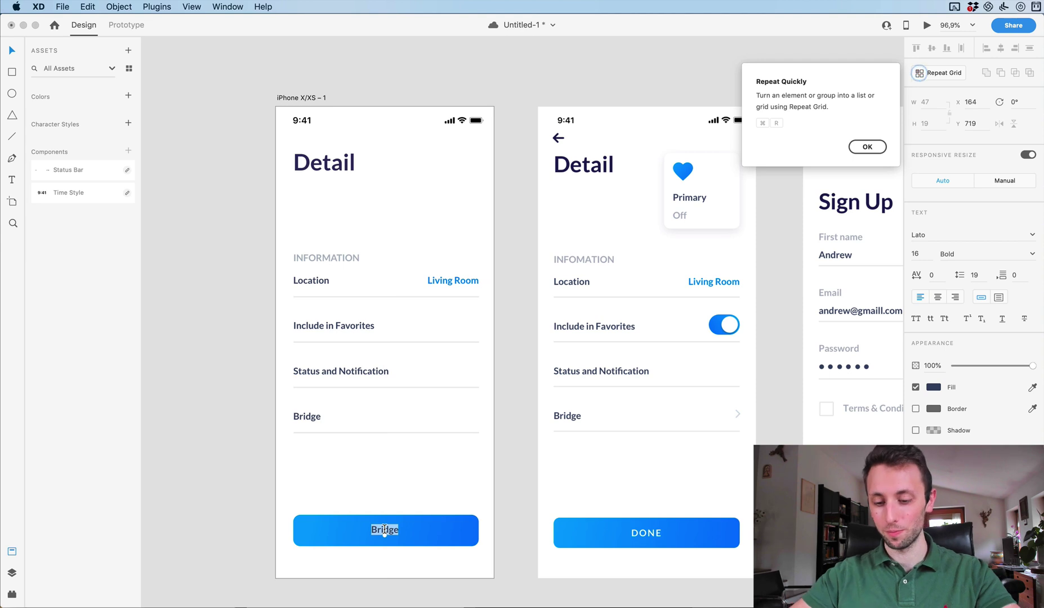
type("DONE")
key("Escape")
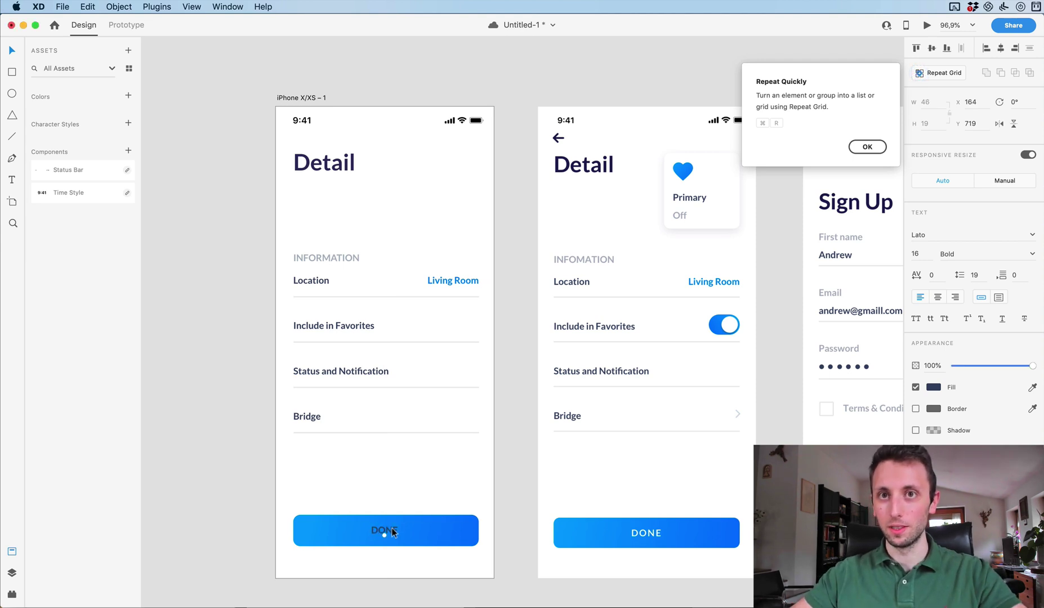
Make the DONE label white with character spacing of 140.
left_click(1032, 388)
left_click(431, 443)
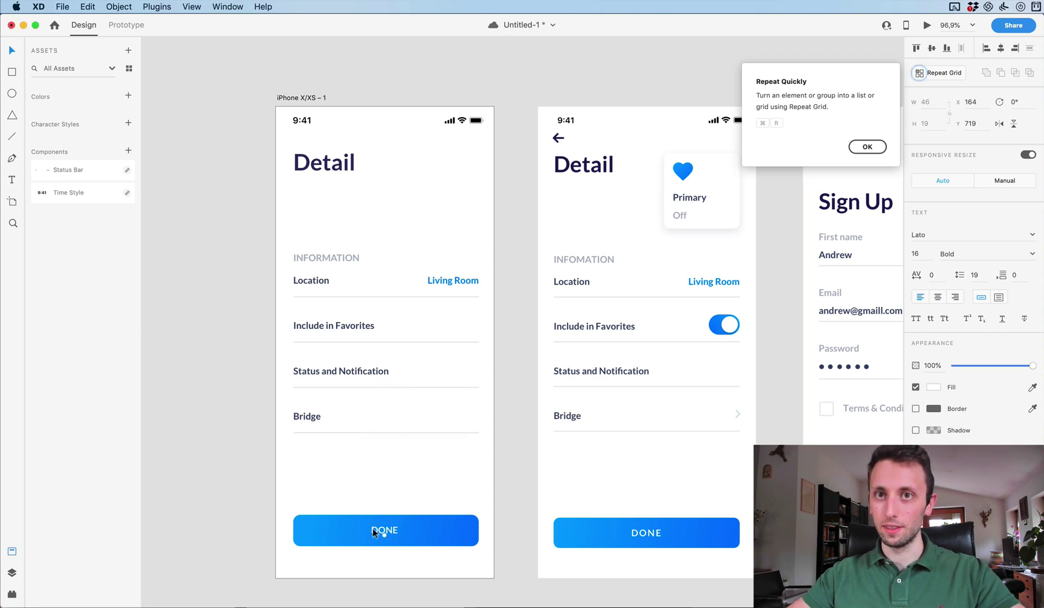
left_click(933, 275)
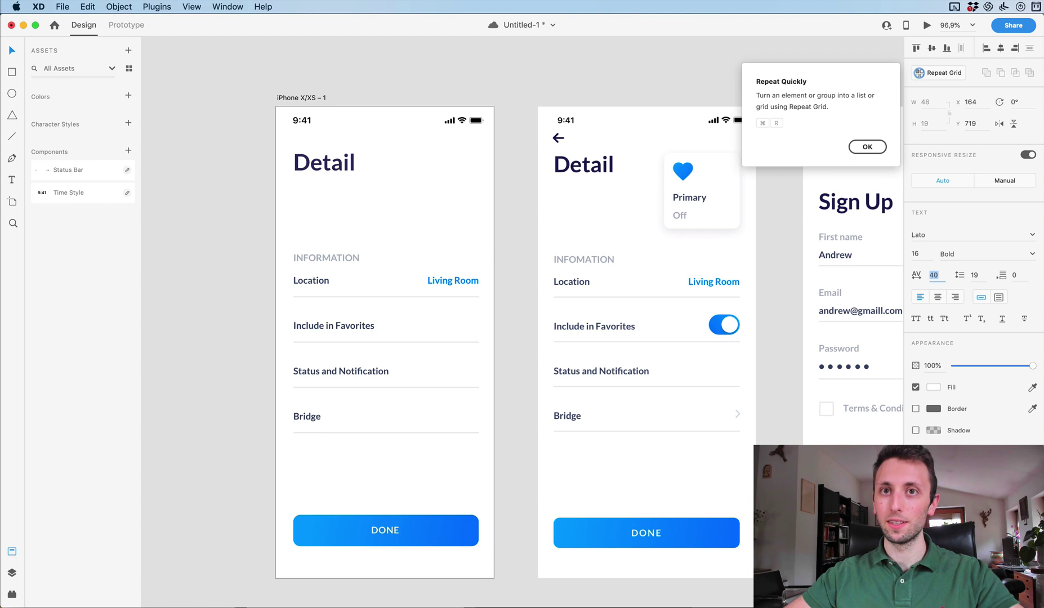
key("shift+Up")
key("shift+Up")
key("shift+Up")
key("shift+Up")
key("shift+Up")
key("shift+Up")
key("shift+Up")
key("shift+Up")
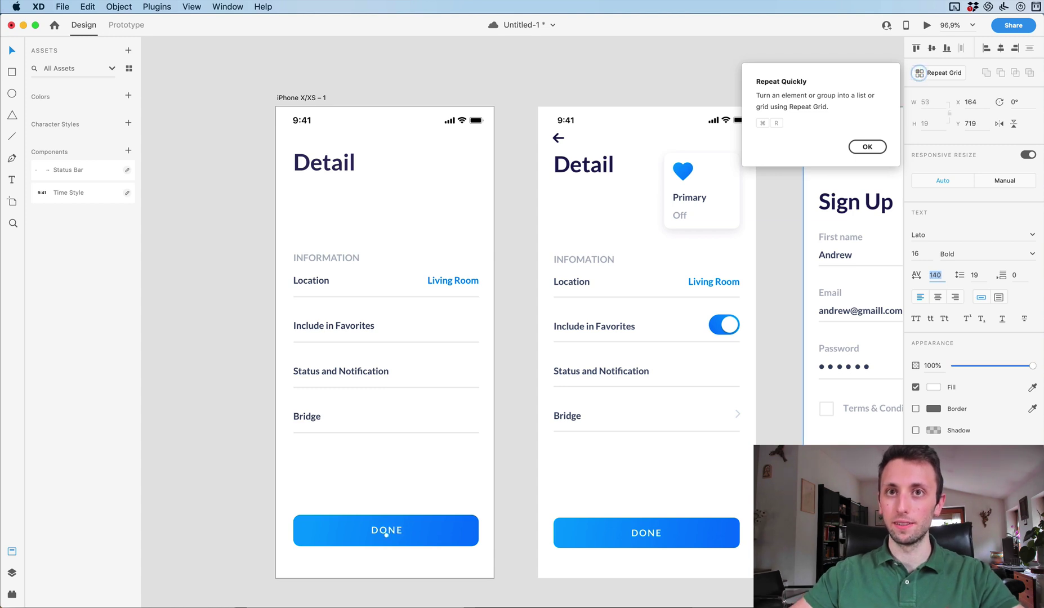
Select the whole DONE button and dismiss the Repeat Quickly tip.
left_click(349, 556)
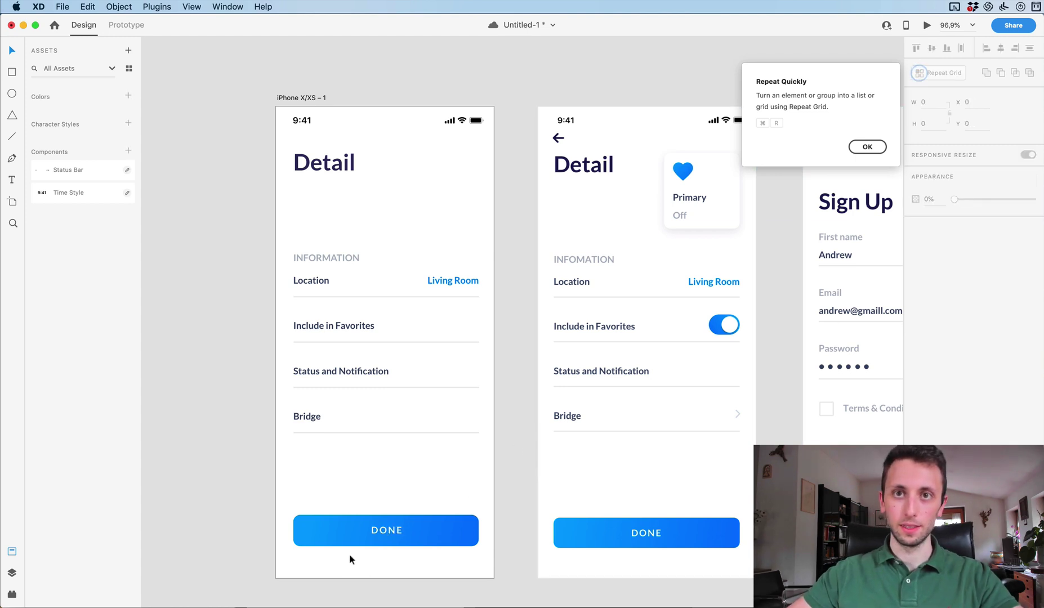
left_click(385, 528)
key("Escape")
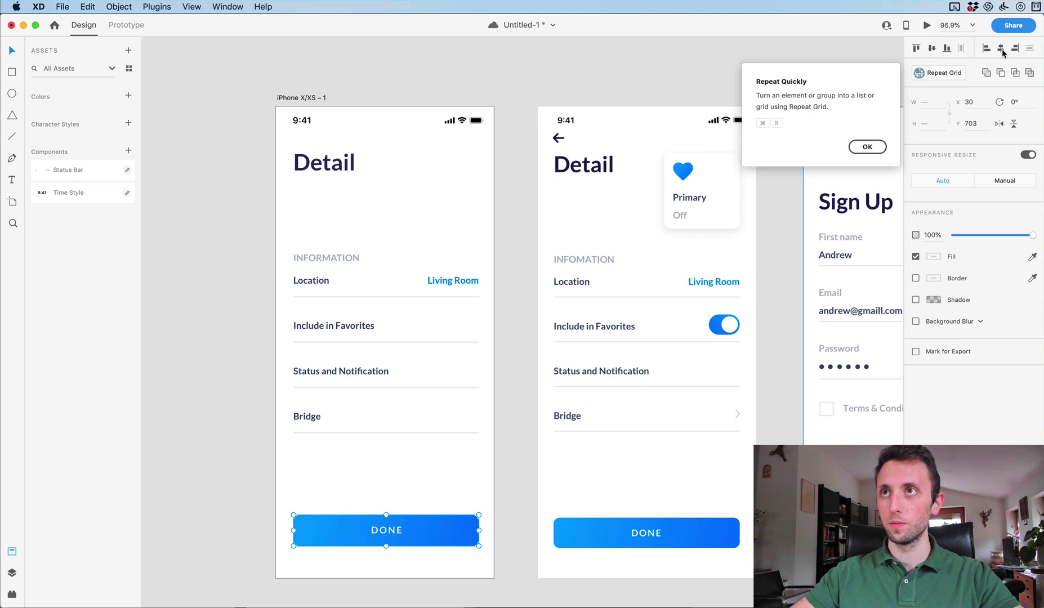
left_click(867, 147)
left_click(429, 498)
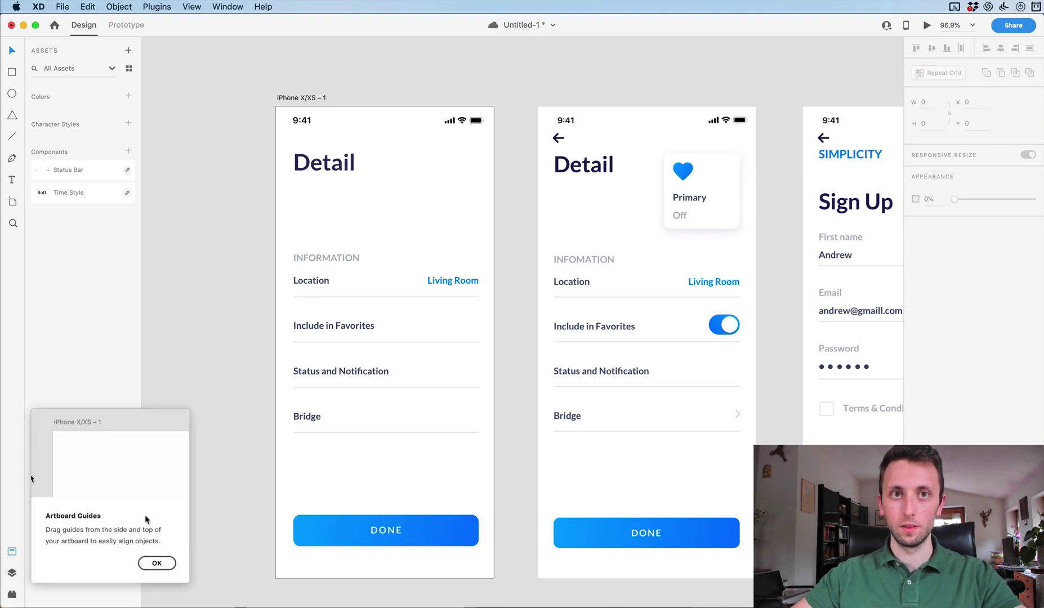
Duplicate the DONE button beside the Detail title and resize the copy to about 133×128.
left_click(157, 564)
scroll(376, 457, "down", 3)
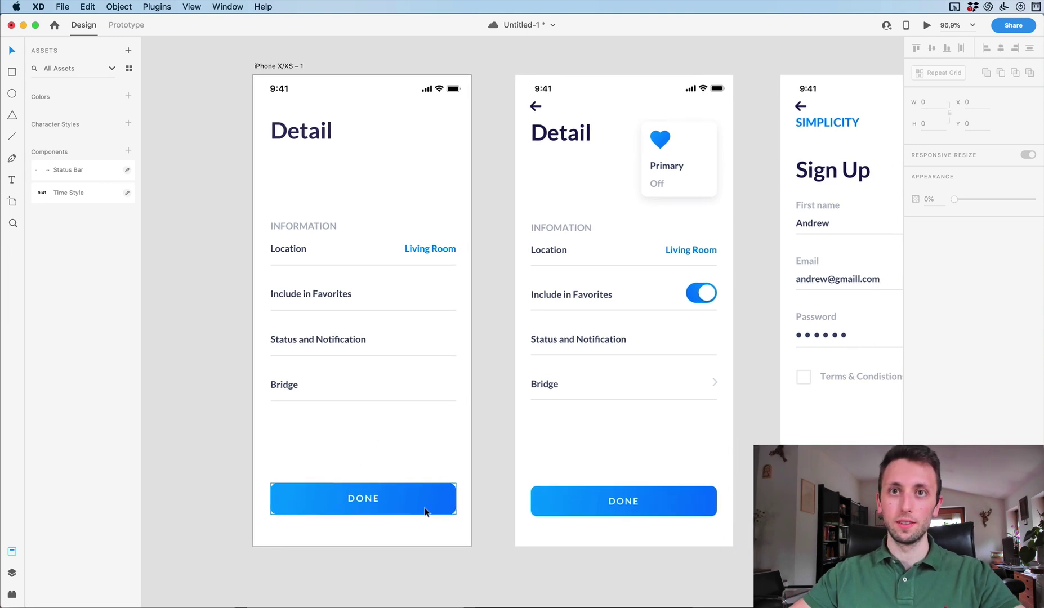
left_click_drag(433, 506, 423, 189)
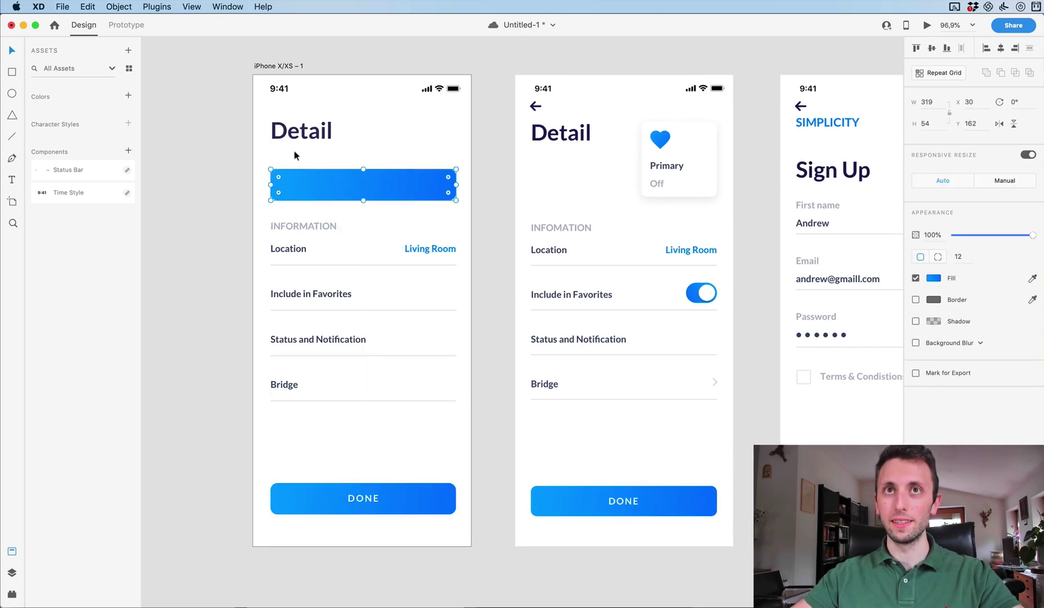
left_click_drag(271, 169, 377, 120)
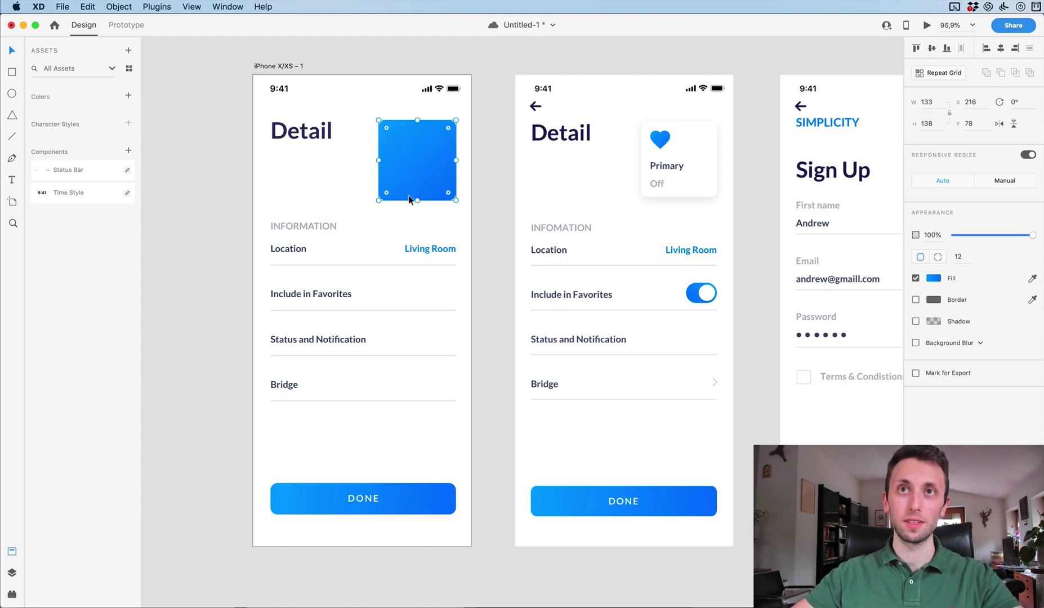
left_click_drag(418, 198, 432, 162)
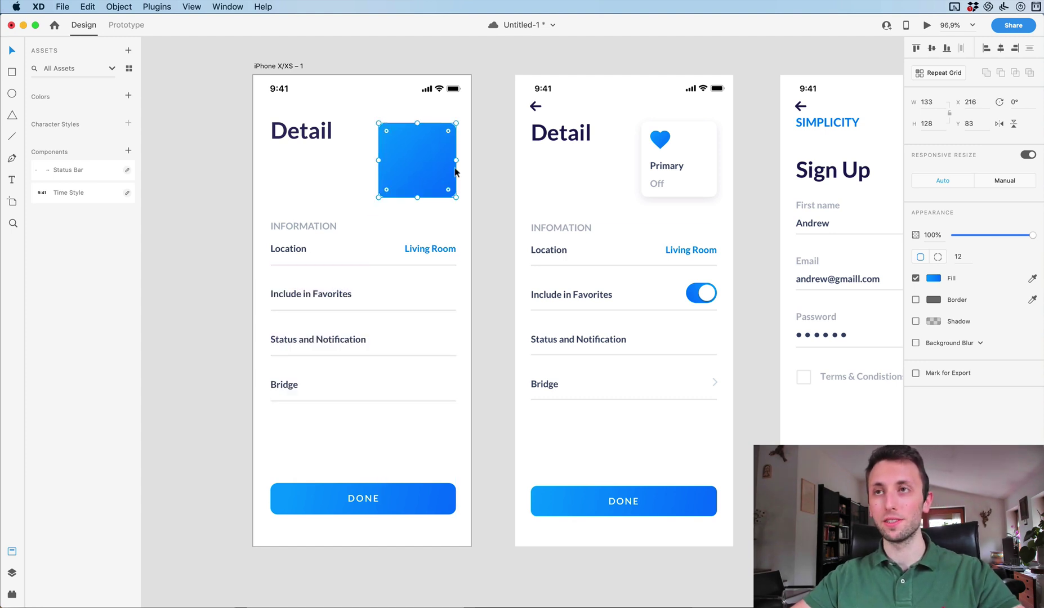
Change the card's fill to a solid white colour.
left_click(933, 278)
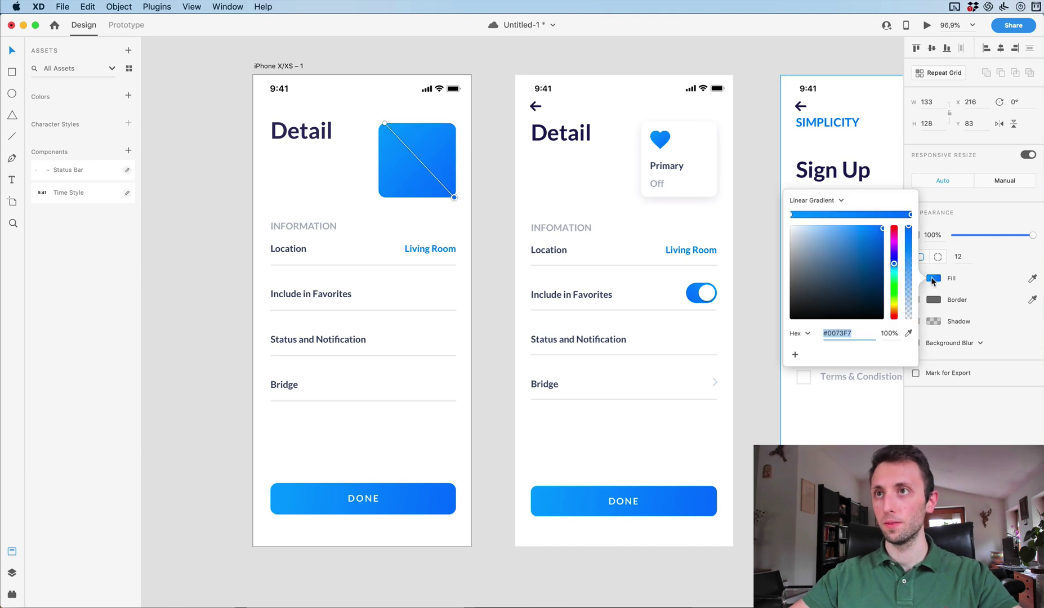
left_click(813, 202)
left_click(815, 191)
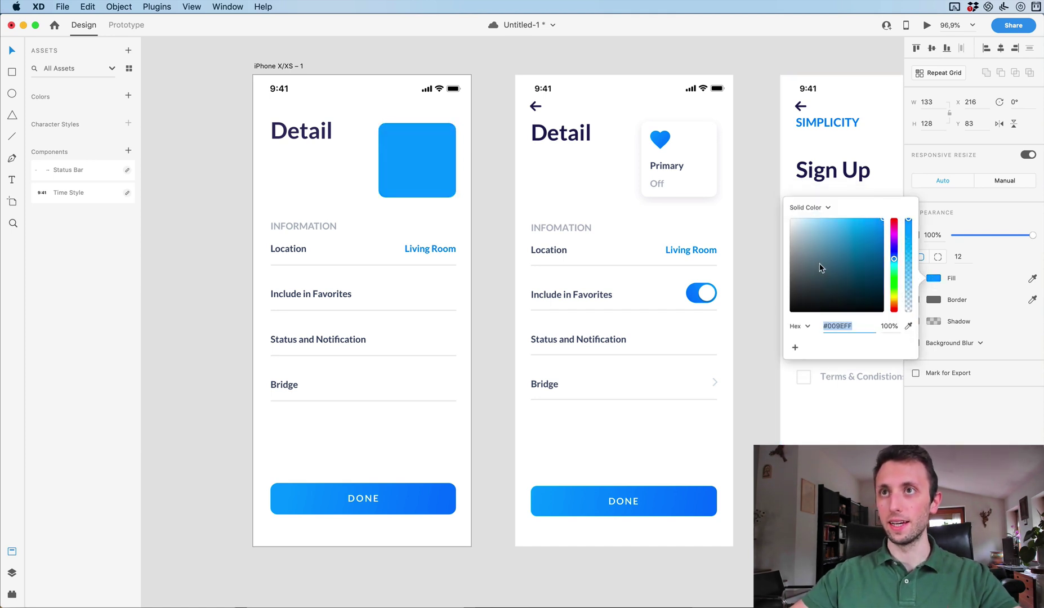
left_click(982, 379)
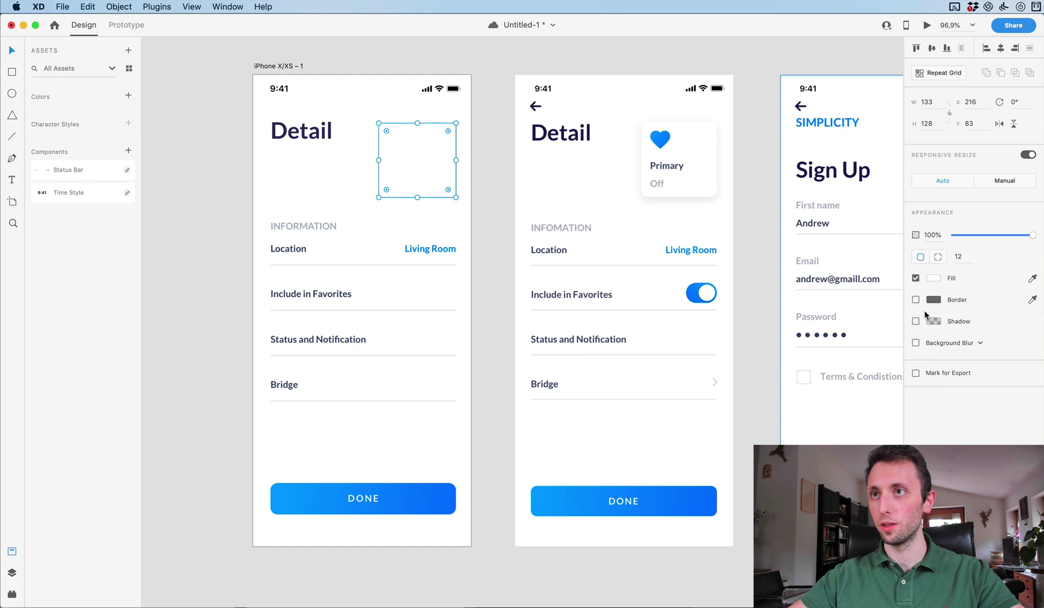
Add a drop shadow to the card with a larger blur and lighter colour.
left_click(914, 321)
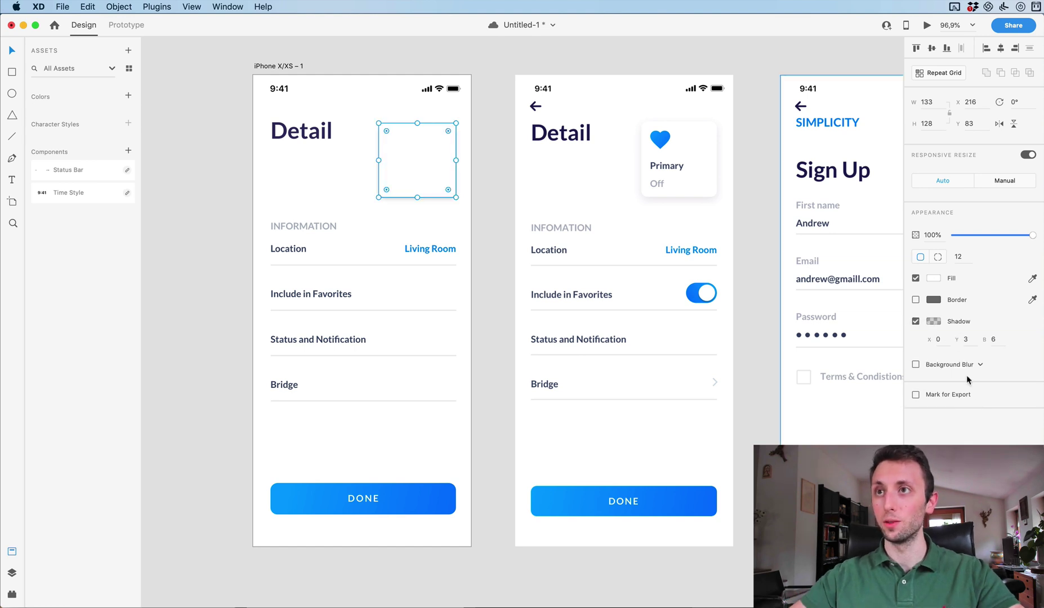
type("36")
key("Return")
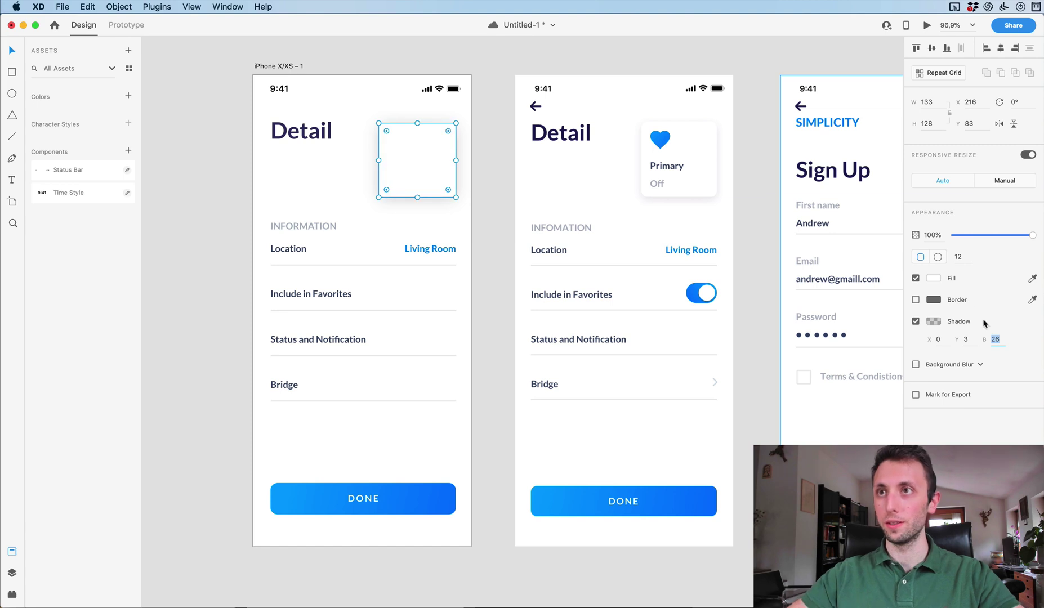
left_click(935, 323)
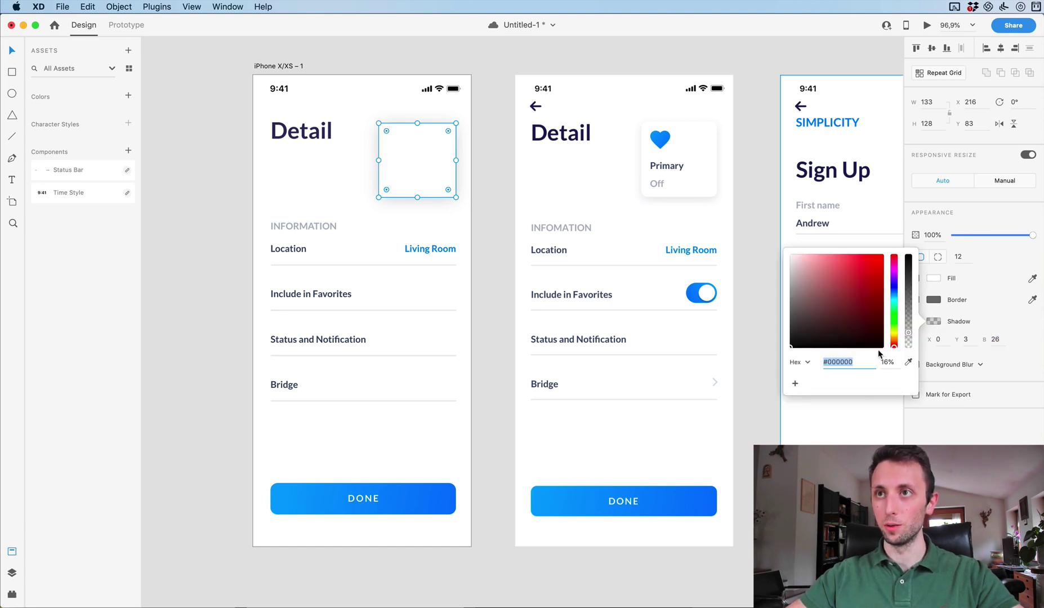
left_click_drag(907, 335, 906, 345)
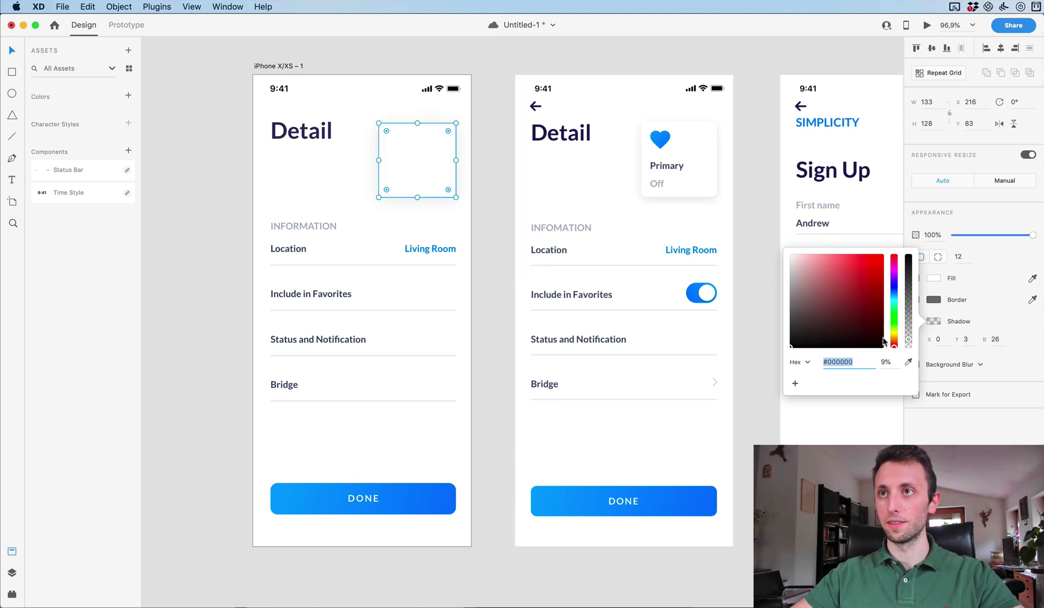
left_click(995, 340)
Reduce the shadow blur to 20 and set its opacity to 7%, then deselect.
key("Down")
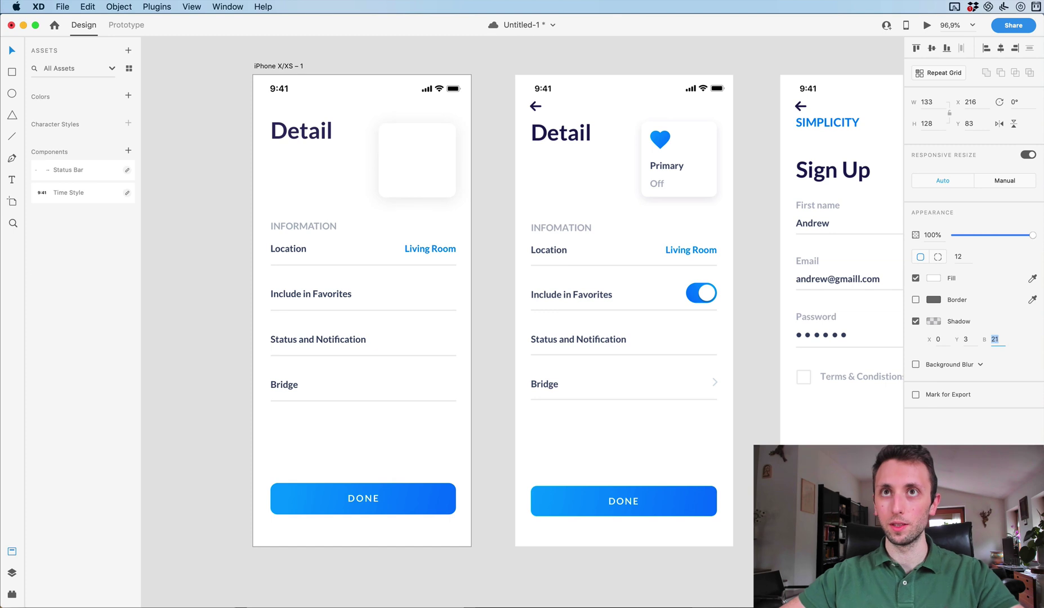
left_click(933, 321)
left_click(883, 361)
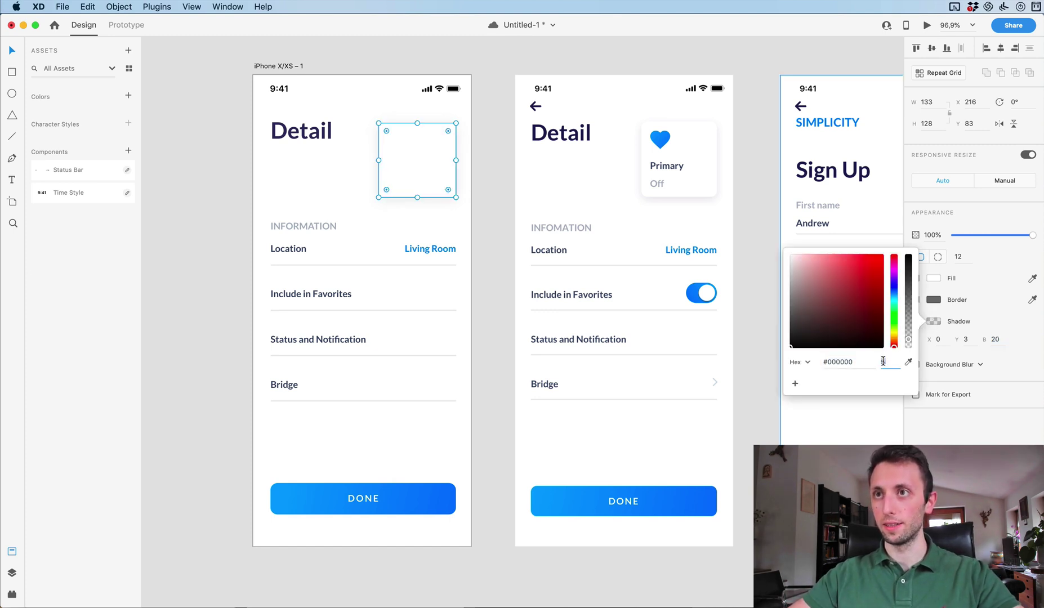
type("7")
key("Return")
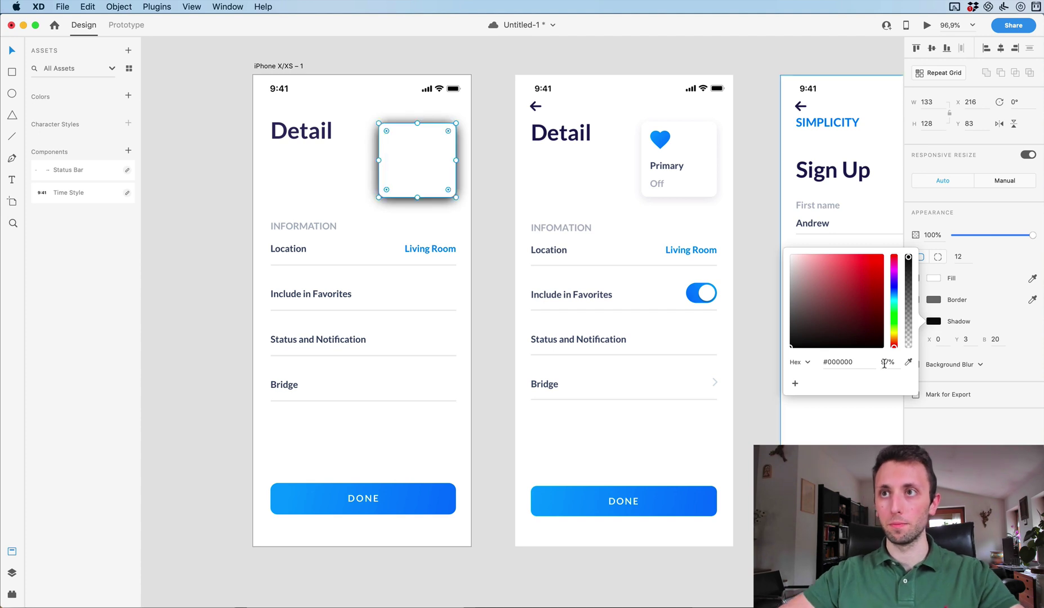
type("7")
key("Return")
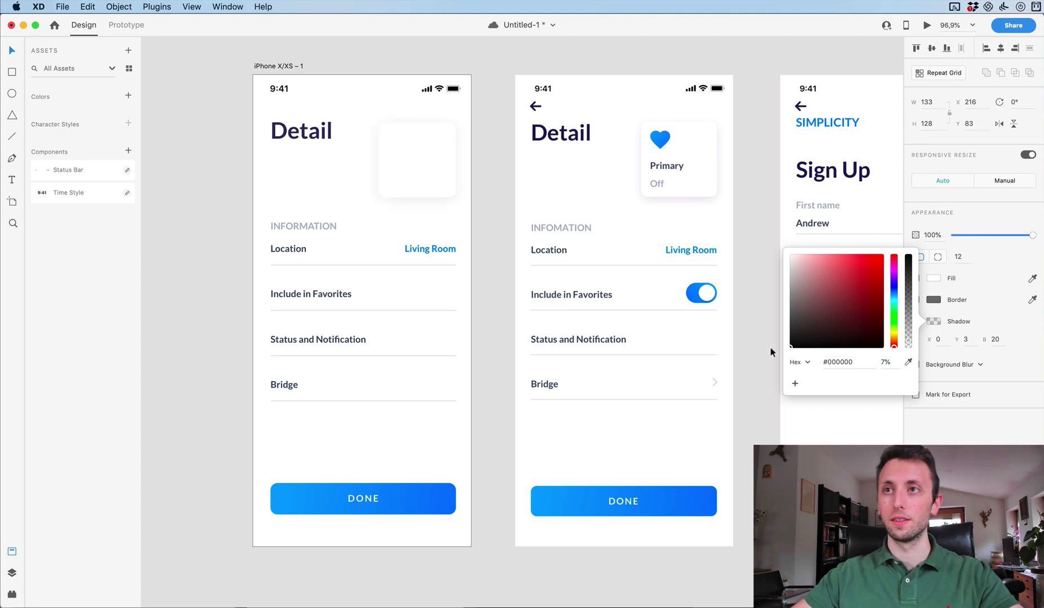
left_click(487, 281)
Copy the Location label onto the white card and bring it to front.
scroll(462, 182, "up", 1)
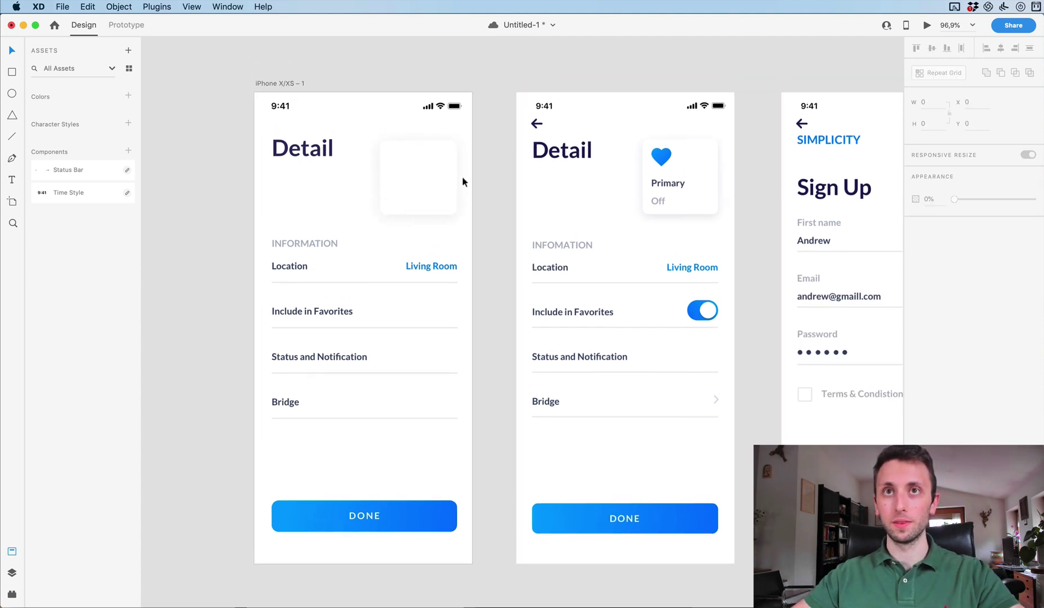
left_click_drag(281, 265, 405, 177)
left_click(262, 7)
type("brin")
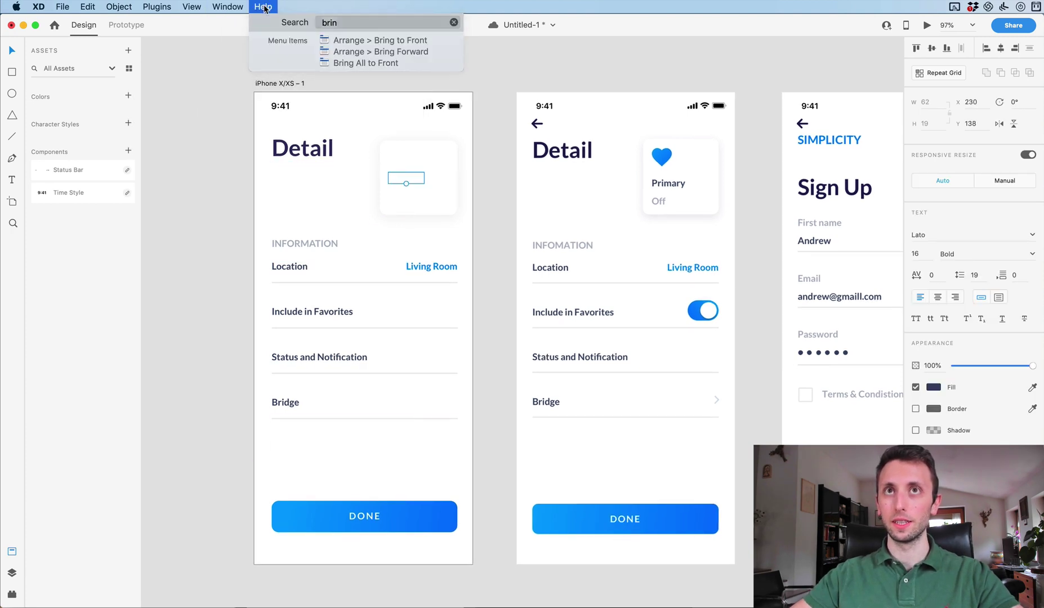
left_click(265, 6)
left_click(263, 7)
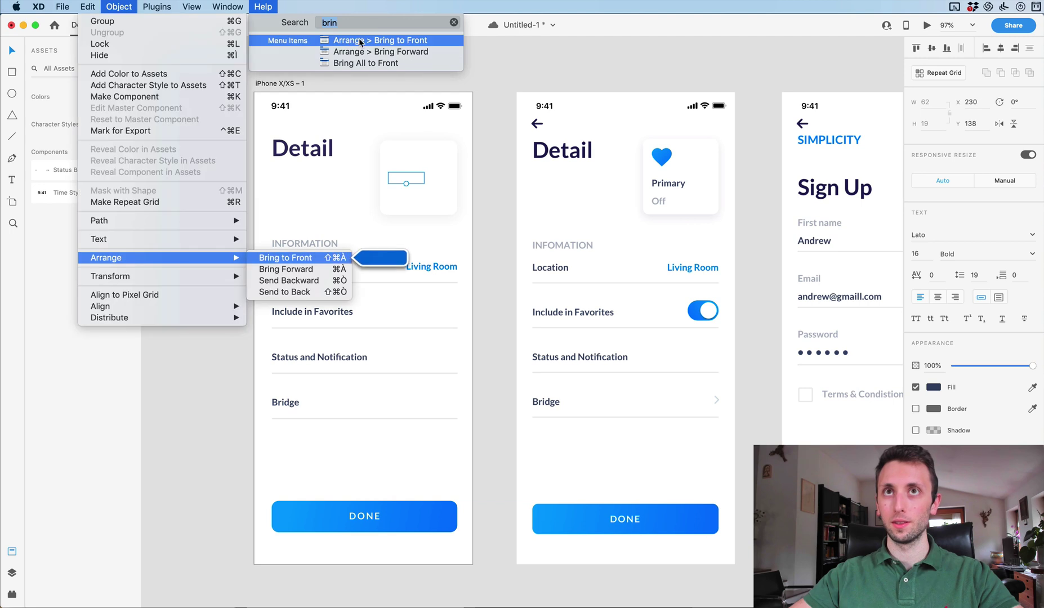
left_click(339, 37)
Retype the copied label as 'Primary' and position it inside the card.
double_click(422, 187)
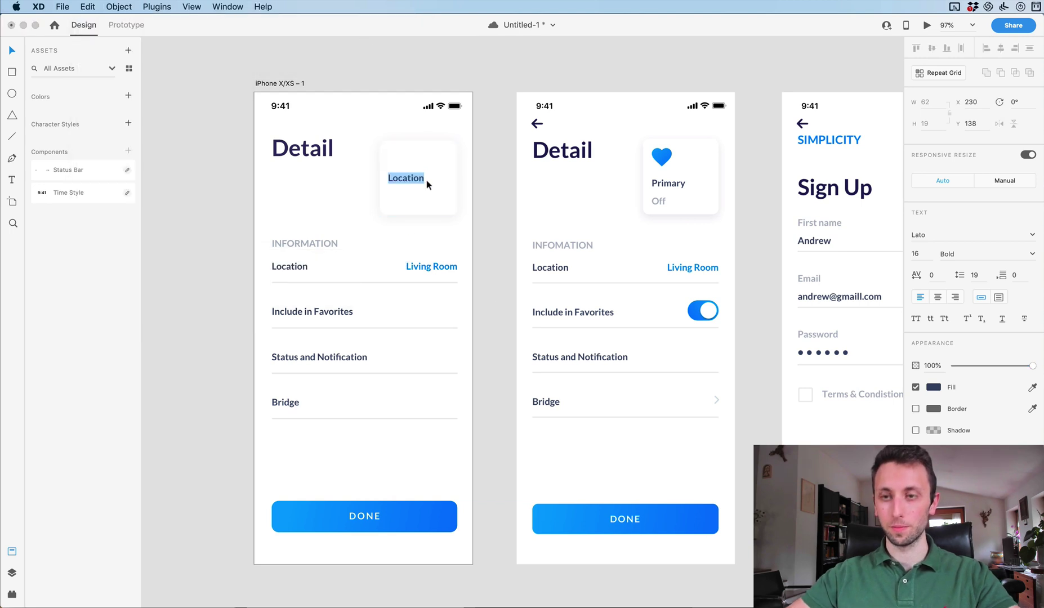
type("Primary")
left_click(480, 160)
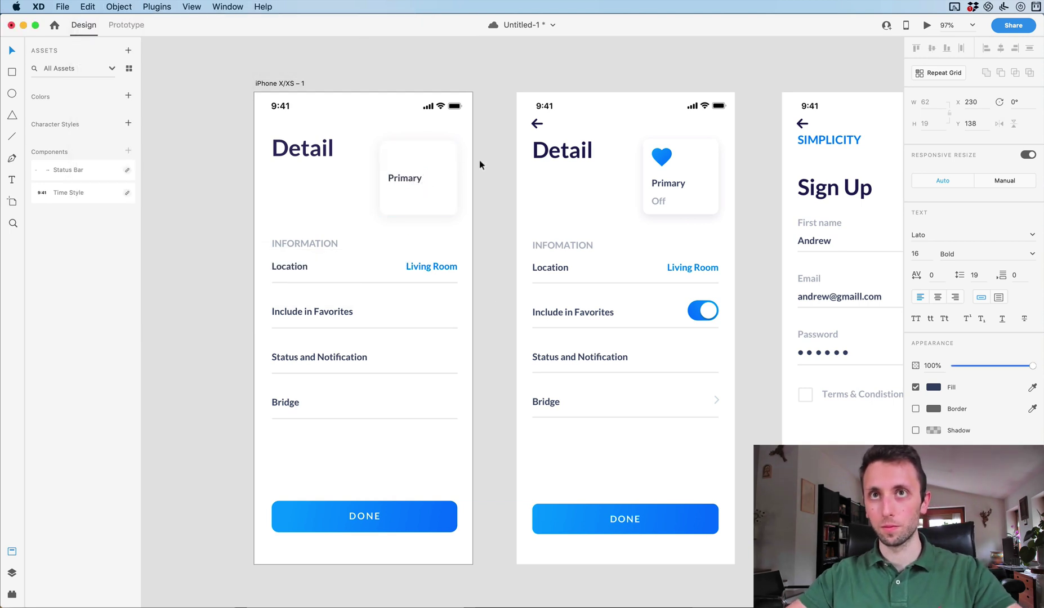
left_click_drag(411, 179, 412, 180)
Duplicate it 30 px below as 'Off' and colour it light grey from the reference.
key("super+d")
key("shift+Down")
key("shift+Down")
key("shift+Down")
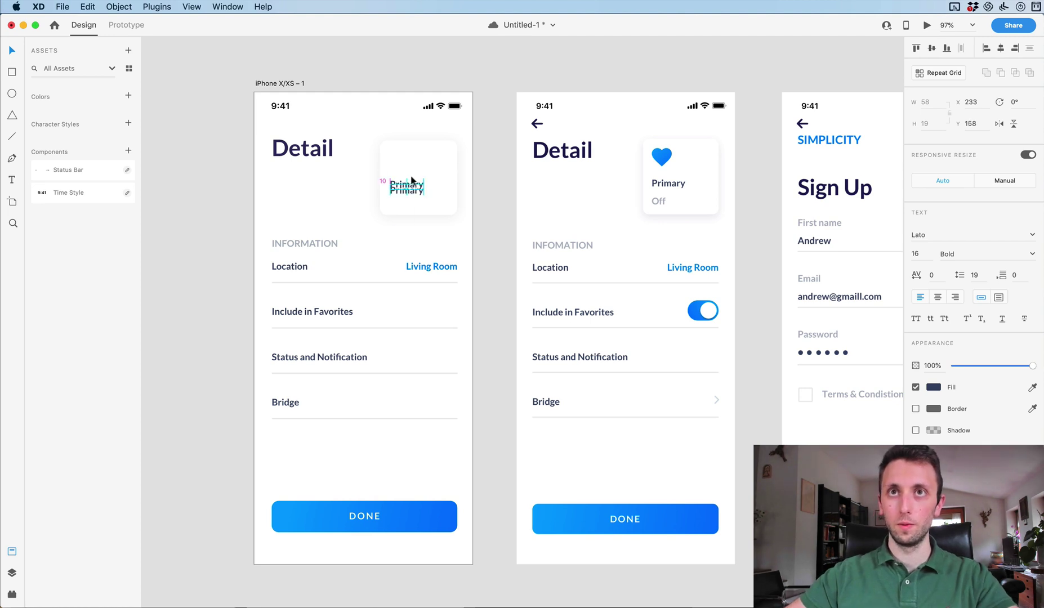
key("Return")
type("Off")
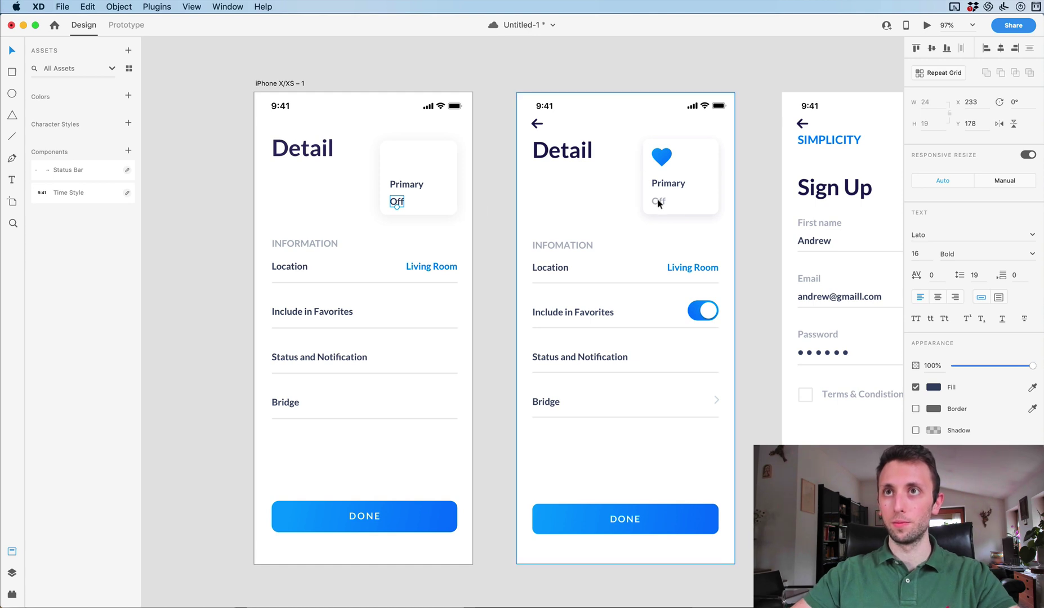
left_click(1032, 388)
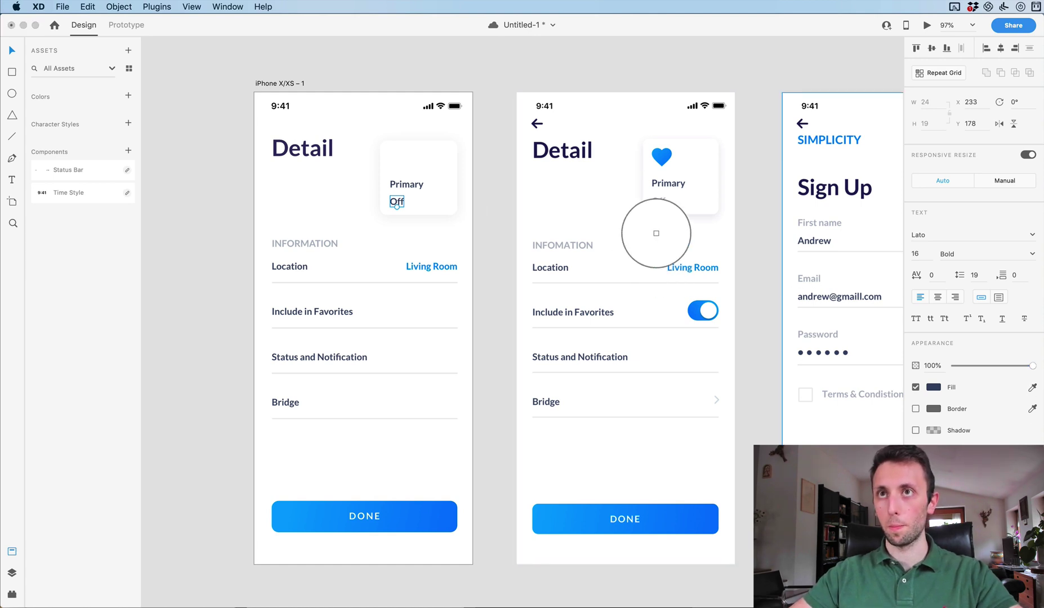
left_click(657, 197)
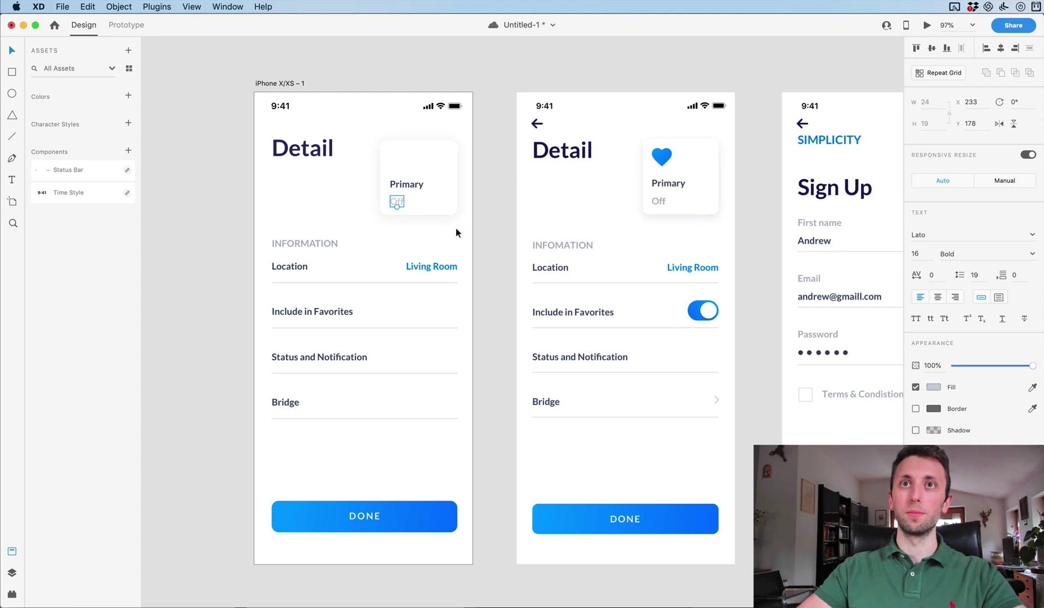
left_click(1032, 388)
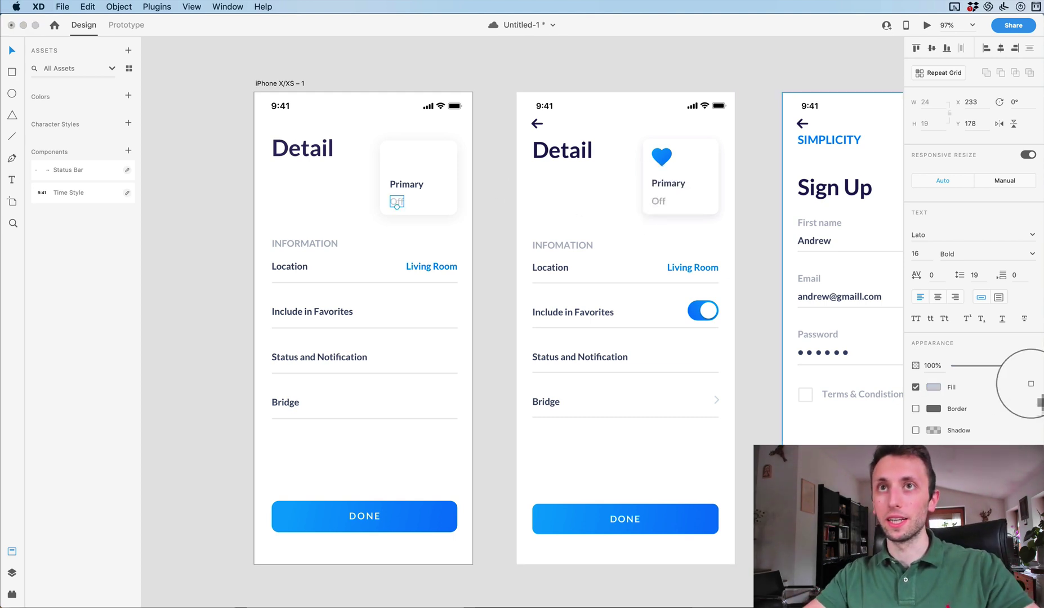
left_click(656, 198)
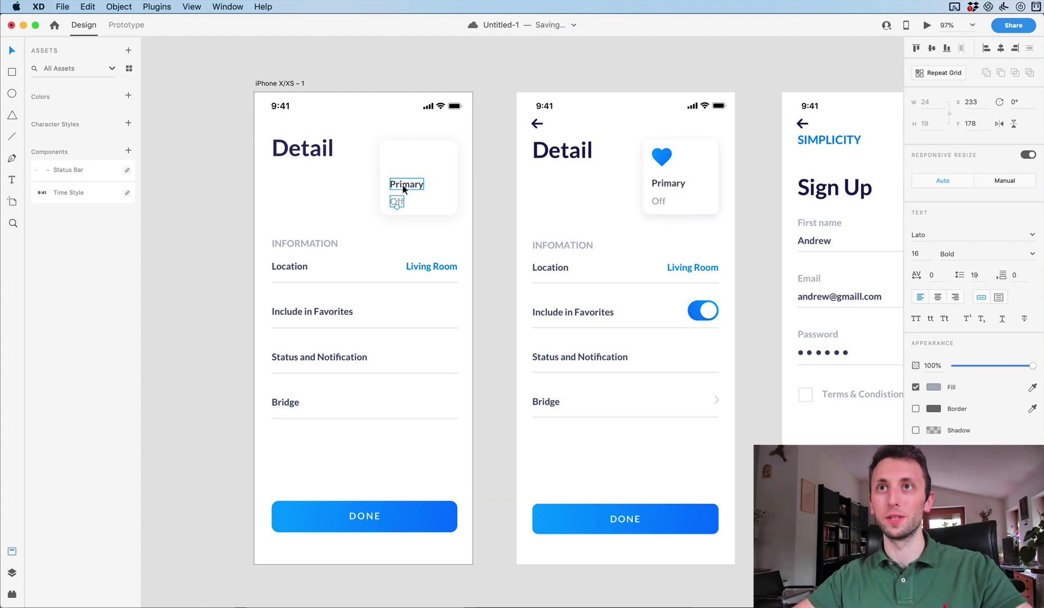
Nudge the Off label up slightly and save the document.
key("Up")
key("Up")
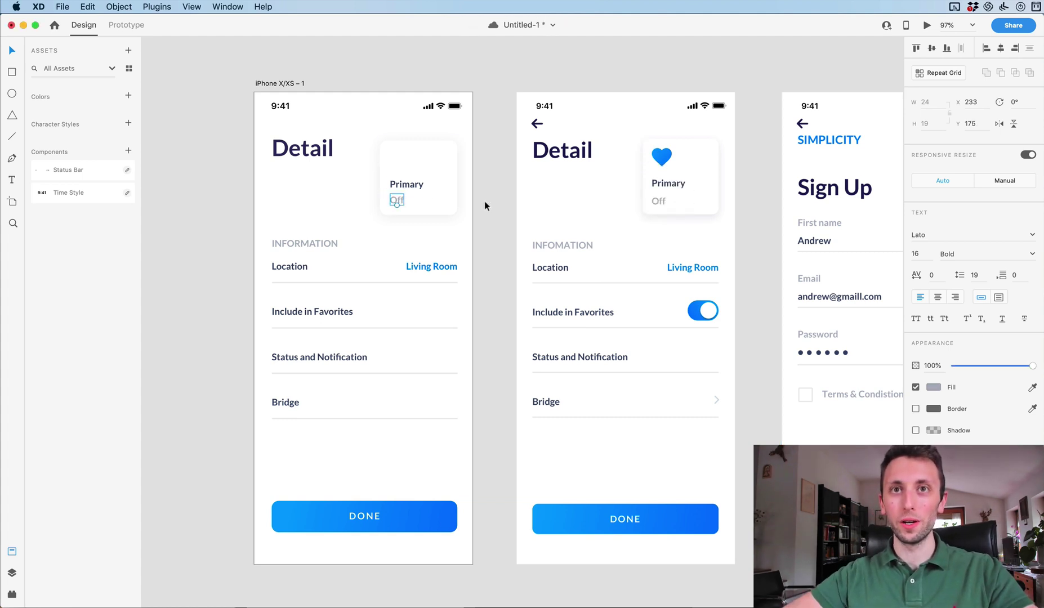
right_click(309, 517)
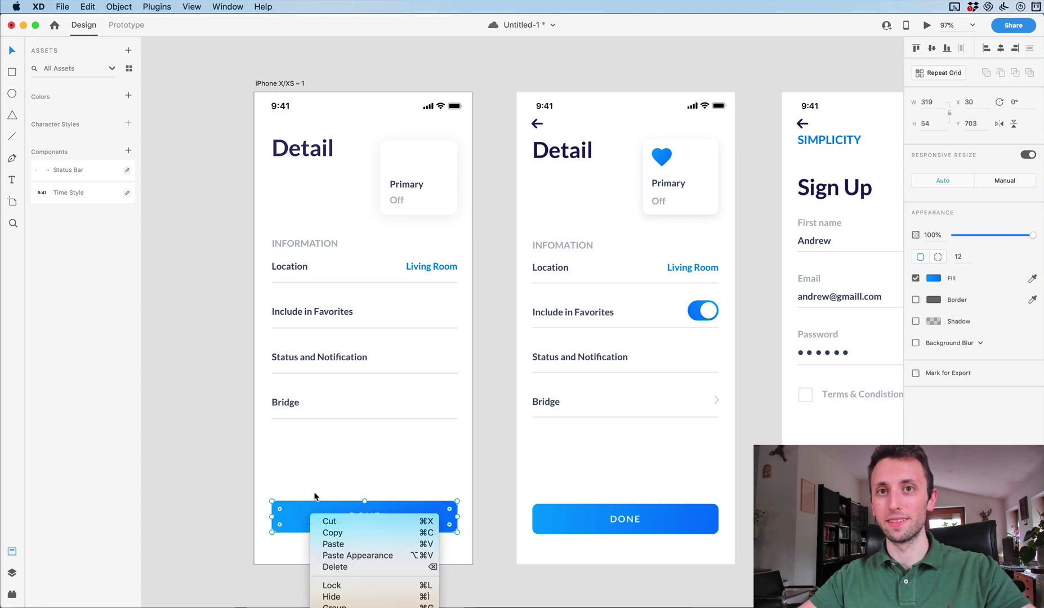
key("super+s")
key("alt")
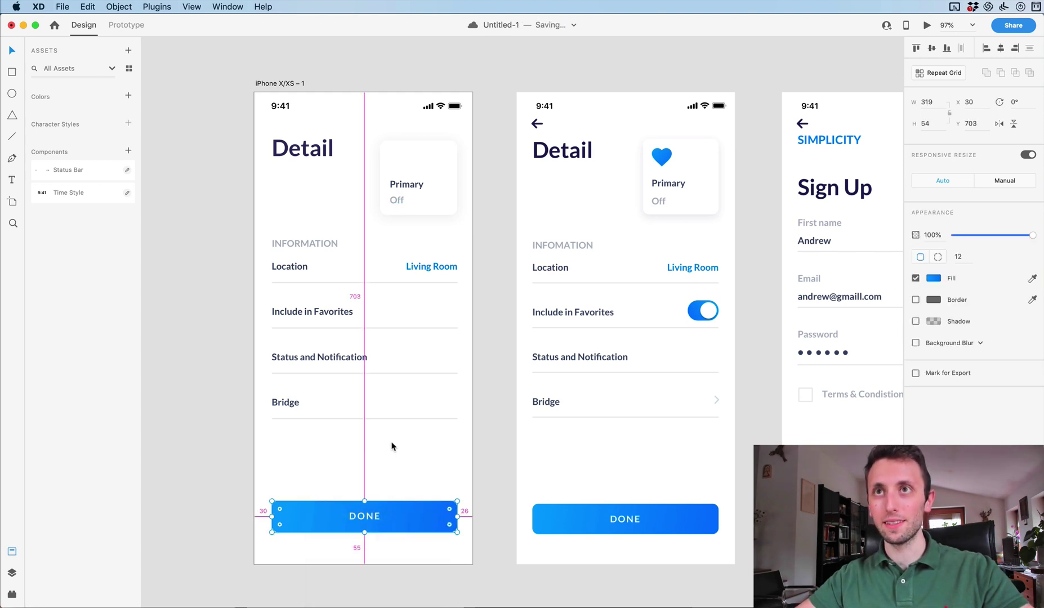
left_click(389, 449)
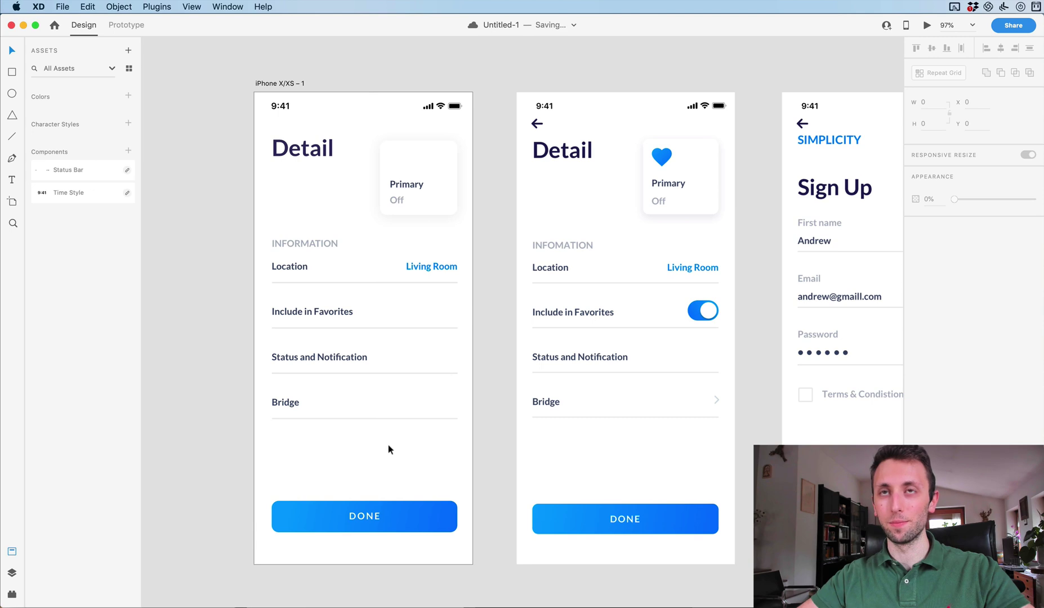
Search Nucleo for 'heart' and drop the small heart onto the first Detail card.
type("nuc")
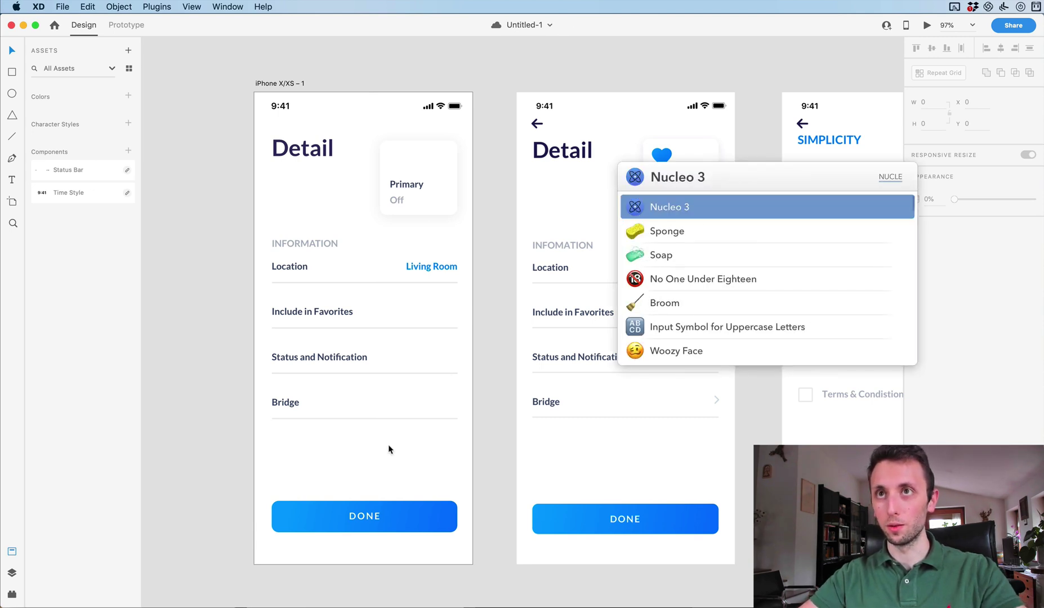
key("Return")
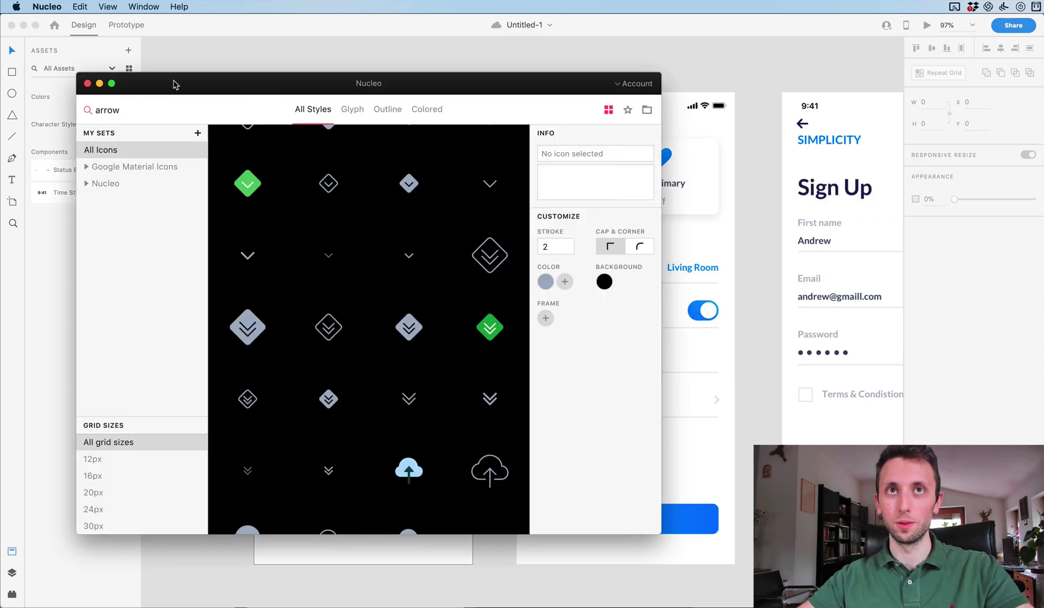
left_click_drag(173, 85, 208, 80)
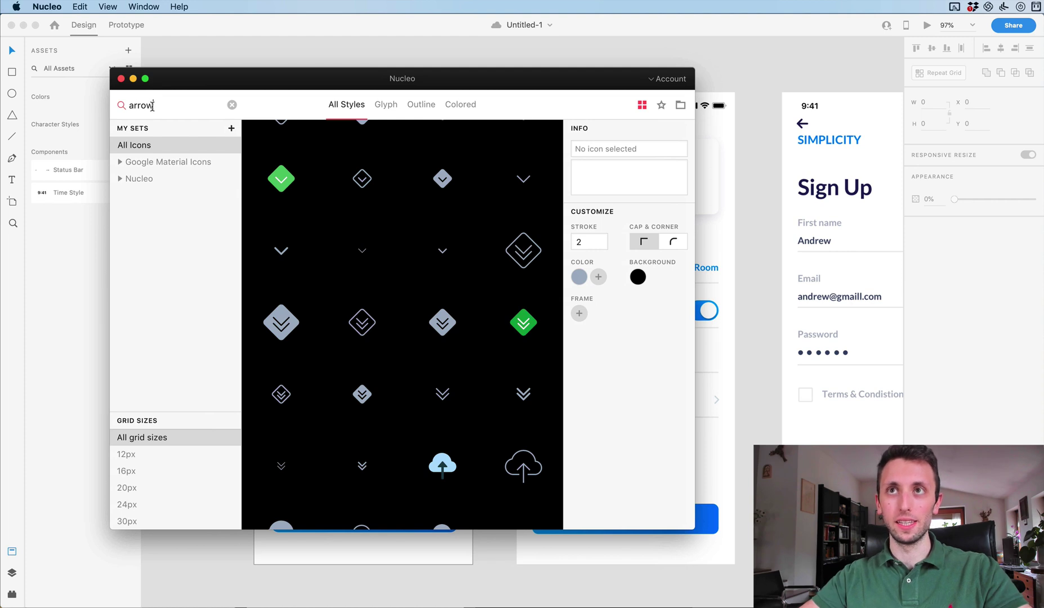
type("heart")
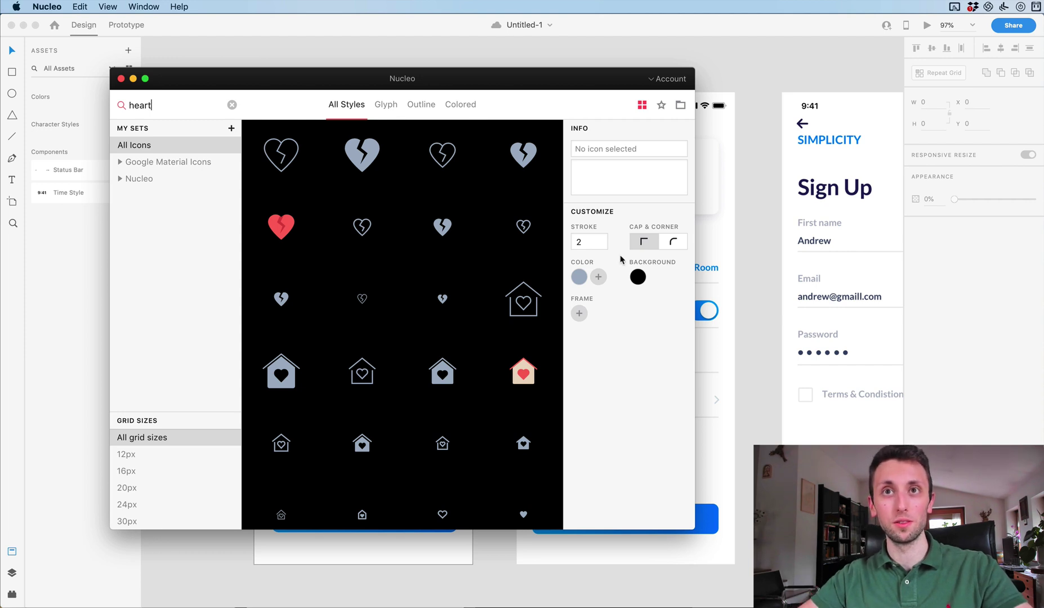
scroll(466, 246, "down", 5)
scroll(467, 246, "down", 1)
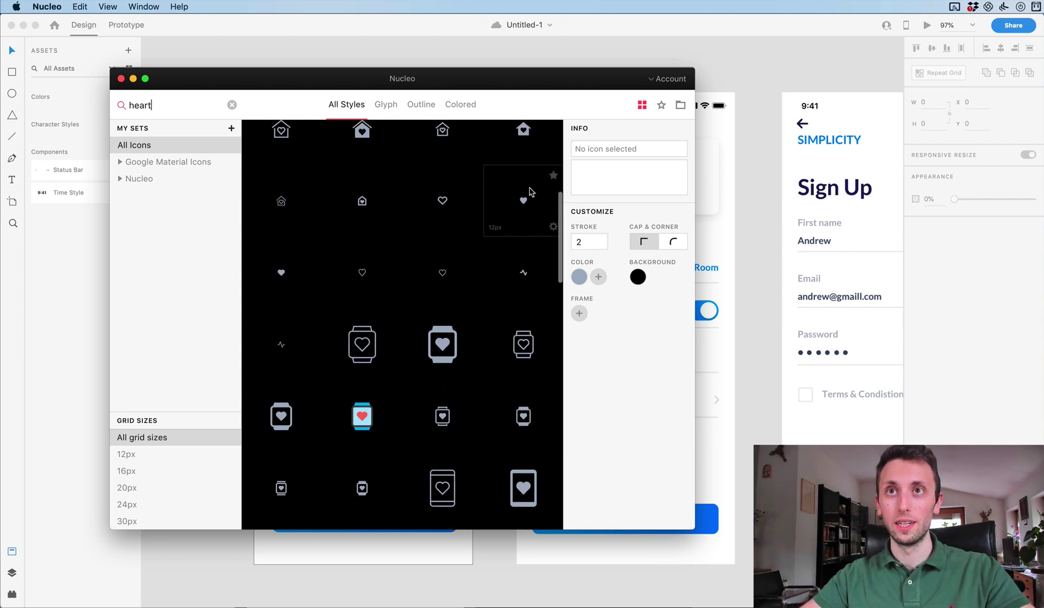
left_click_drag(536, 52, 400, 165)
Resize the grey heart to about 33.69 × 32.22 and align it above Primary.
scroll(401, 164, "up", 5)
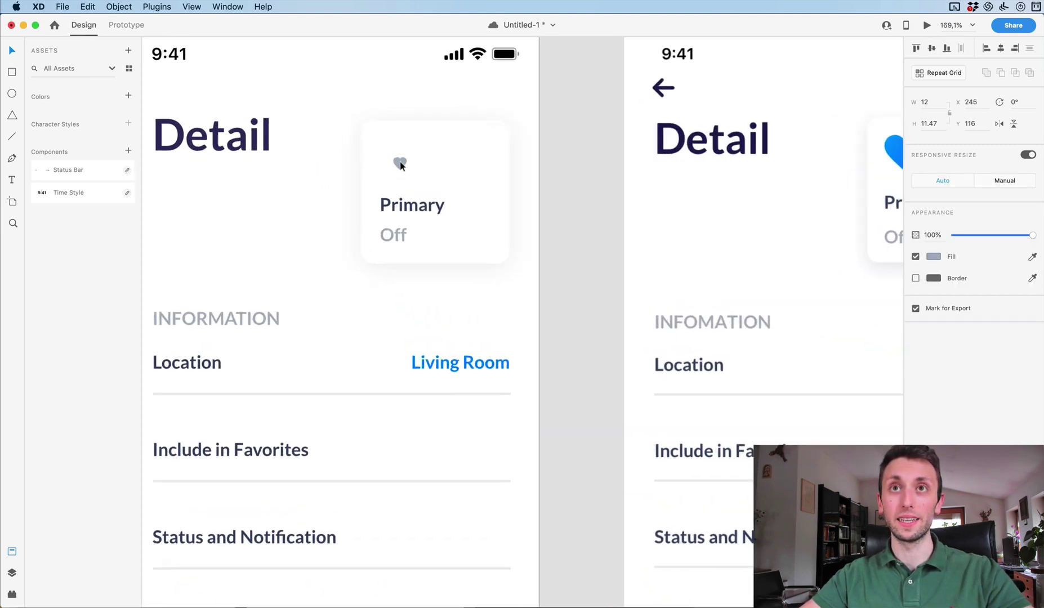
scroll(409, 120, "up", 3)
left_click_drag(408, 140, 408, 143)
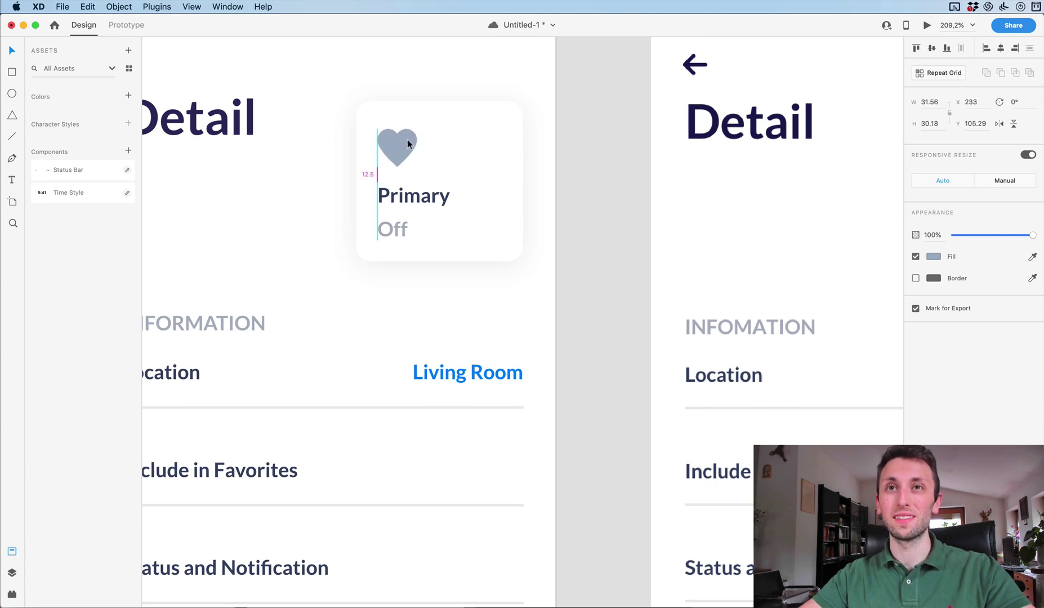
scroll(407, 140, "down", 3)
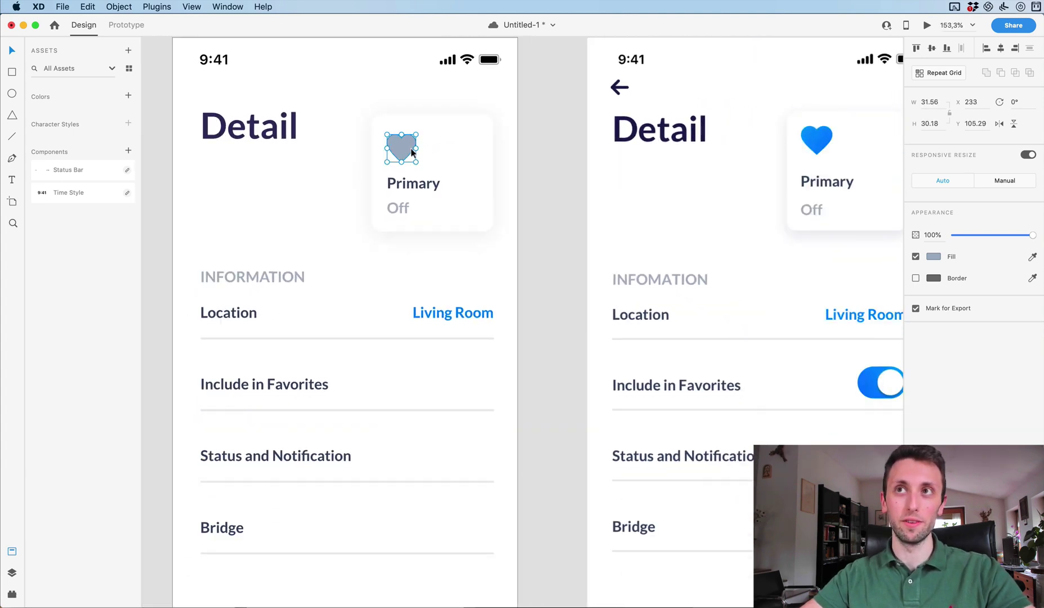
scroll(411, 152, "down", 1)
left_click_drag(415, 135, 418, 131)
scroll(536, 156, "down", 1)
scroll(531, 157, "up", 2)
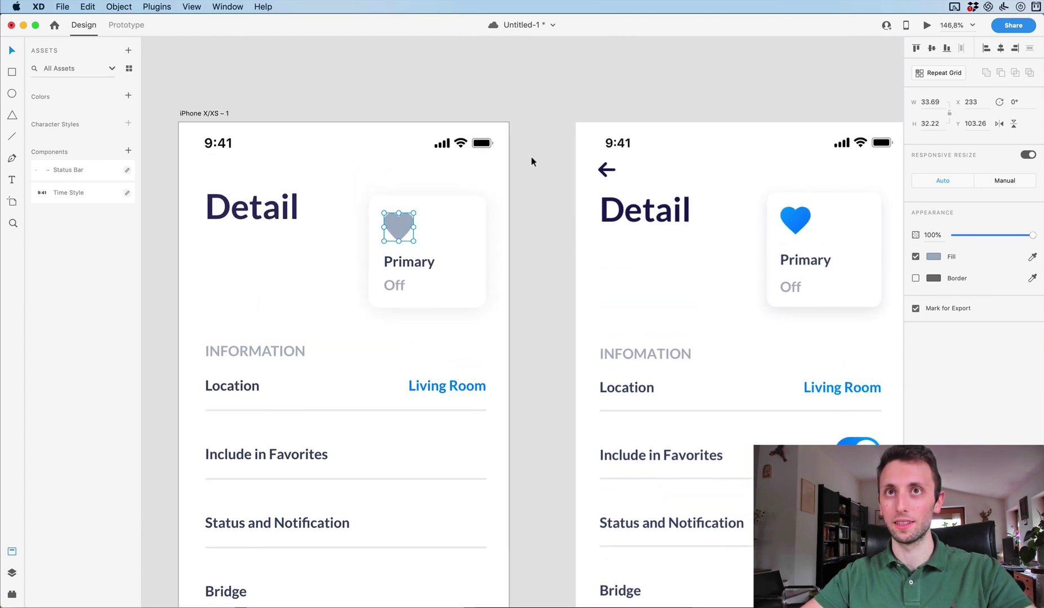
scroll(465, 245, "down", 2)
scroll(466, 246, "down", 3)
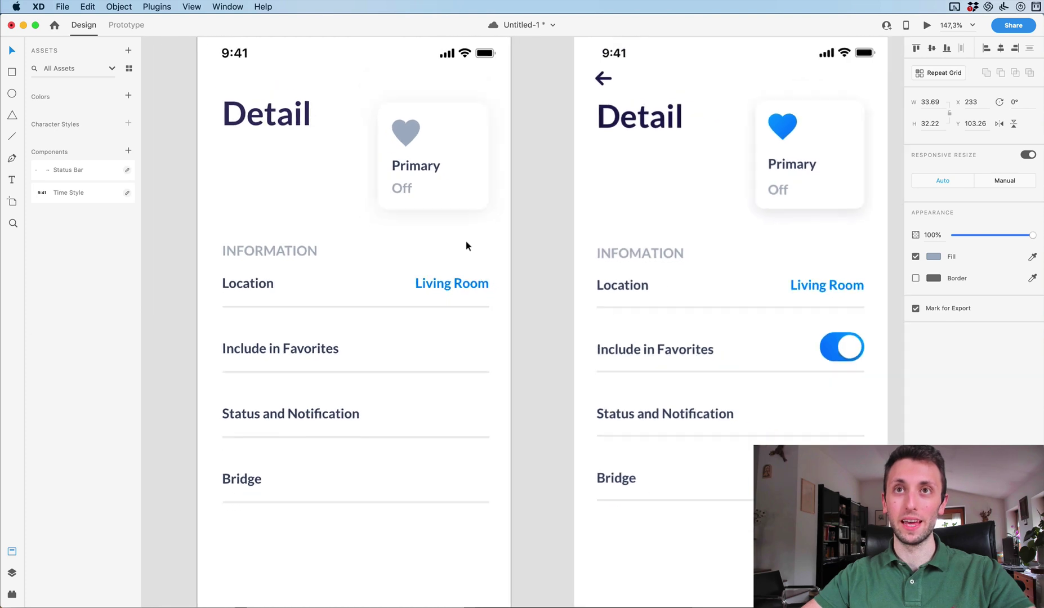
scroll(466, 245, "down", 5)
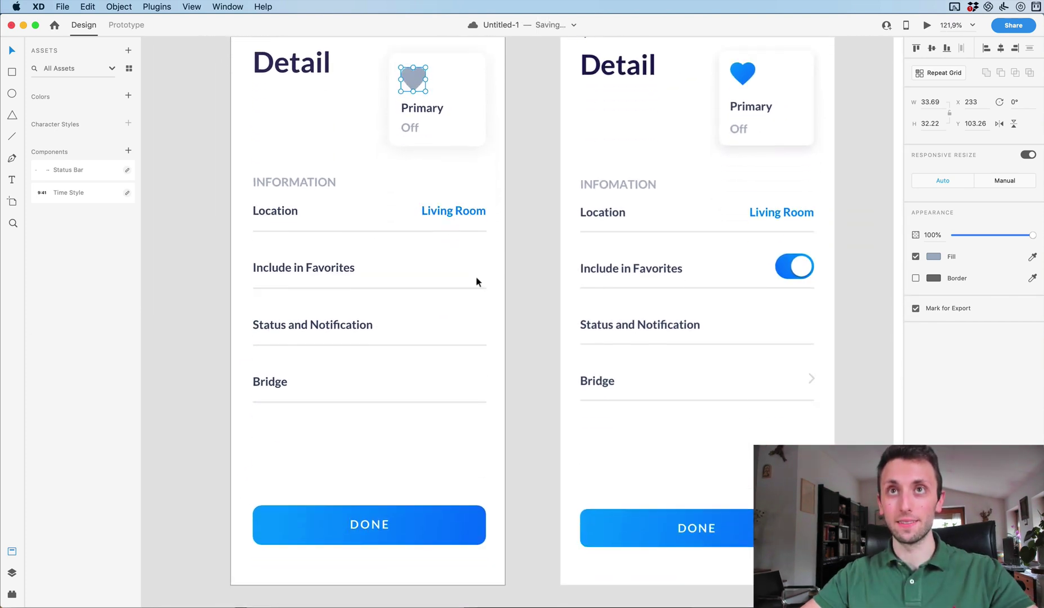
scroll(476, 280, "up", 2)
Copy the DONE button and paste its blue appearance onto the heart icon.
left_click(476, 282)
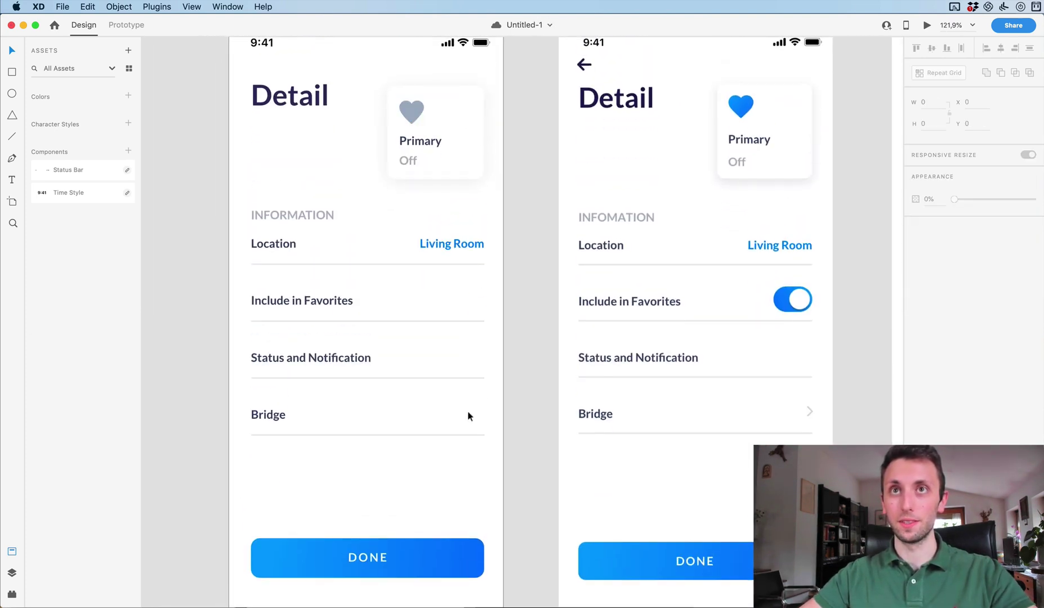
right_click(445, 539)
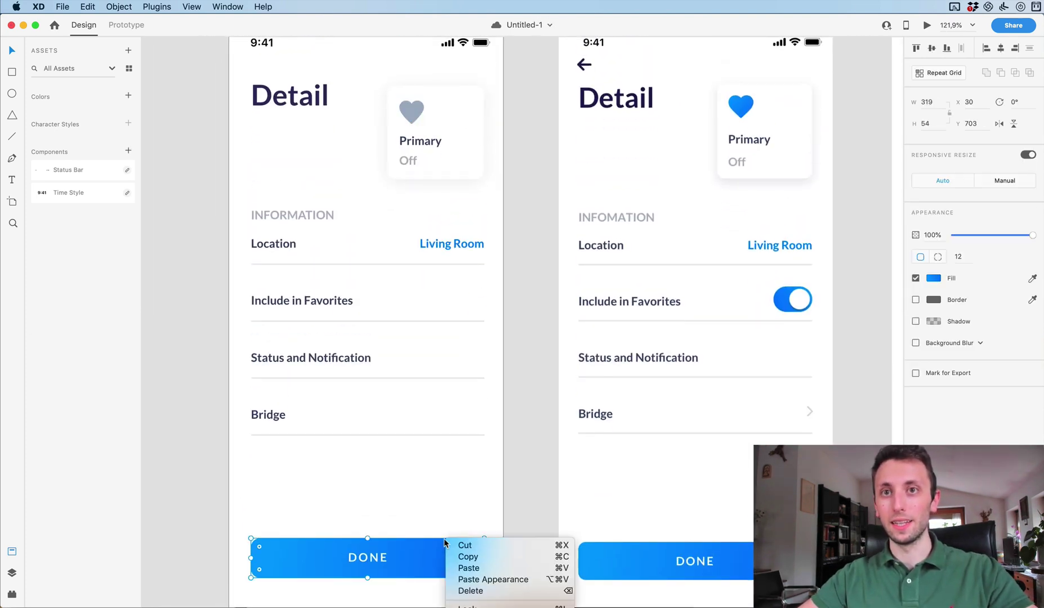
left_click(506, 557)
left_click(415, 114)
right_click(414, 111)
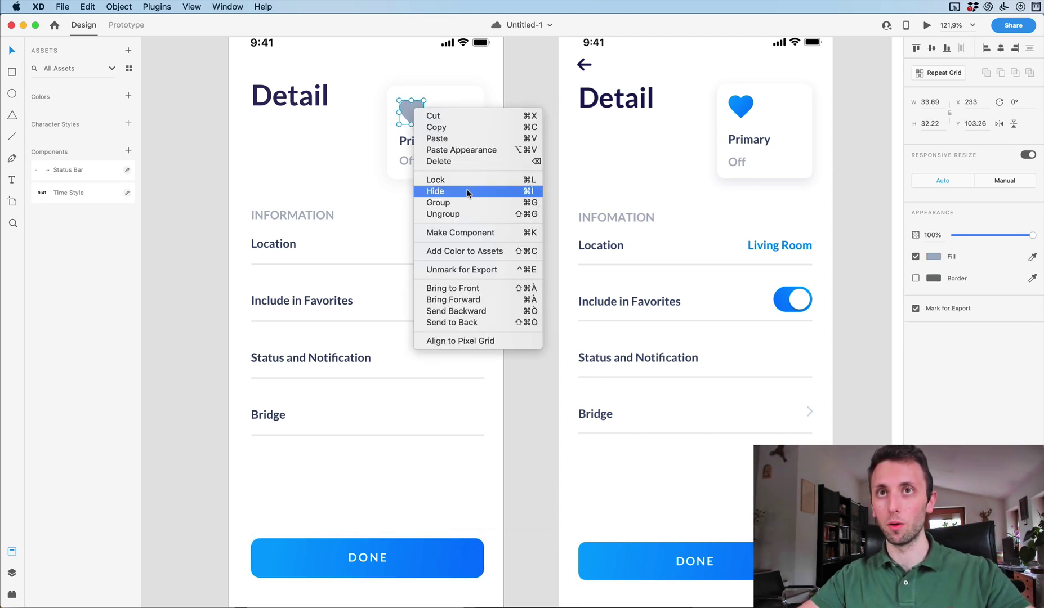
left_click(467, 150)
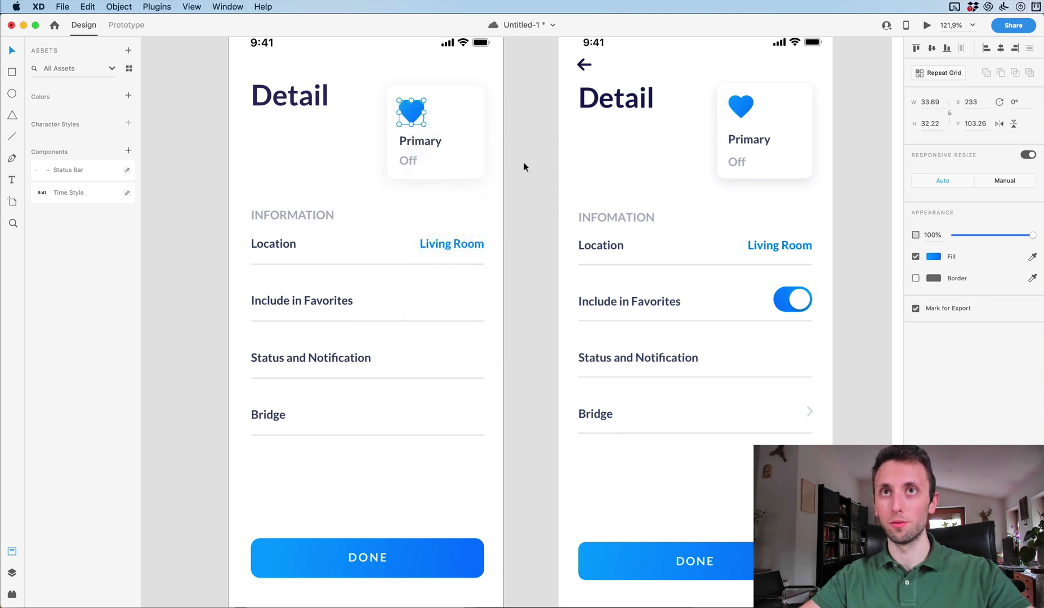
left_click(524, 163)
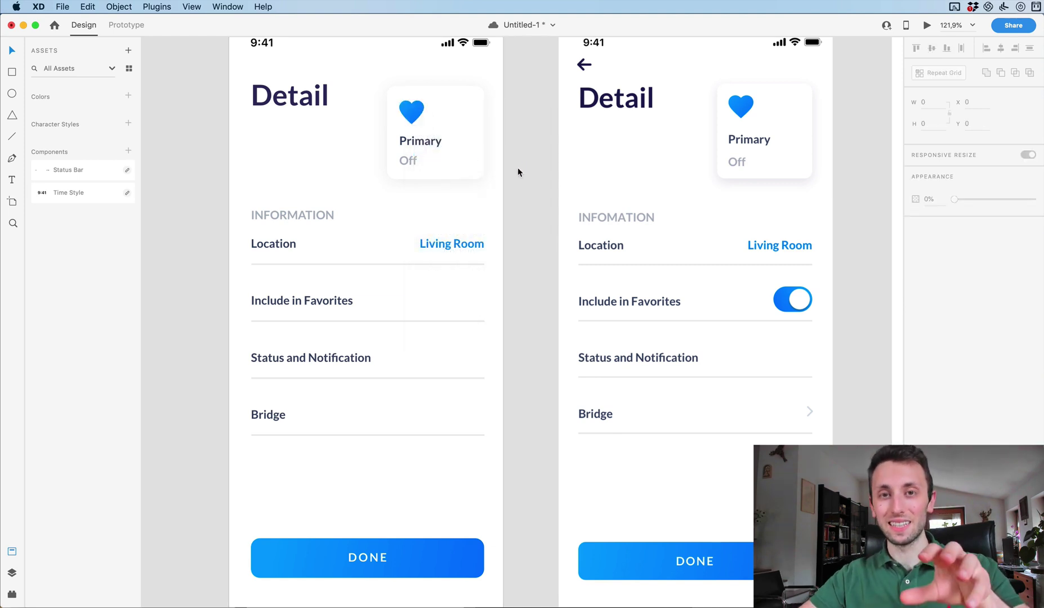
scroll(517, 241, "up", 3)
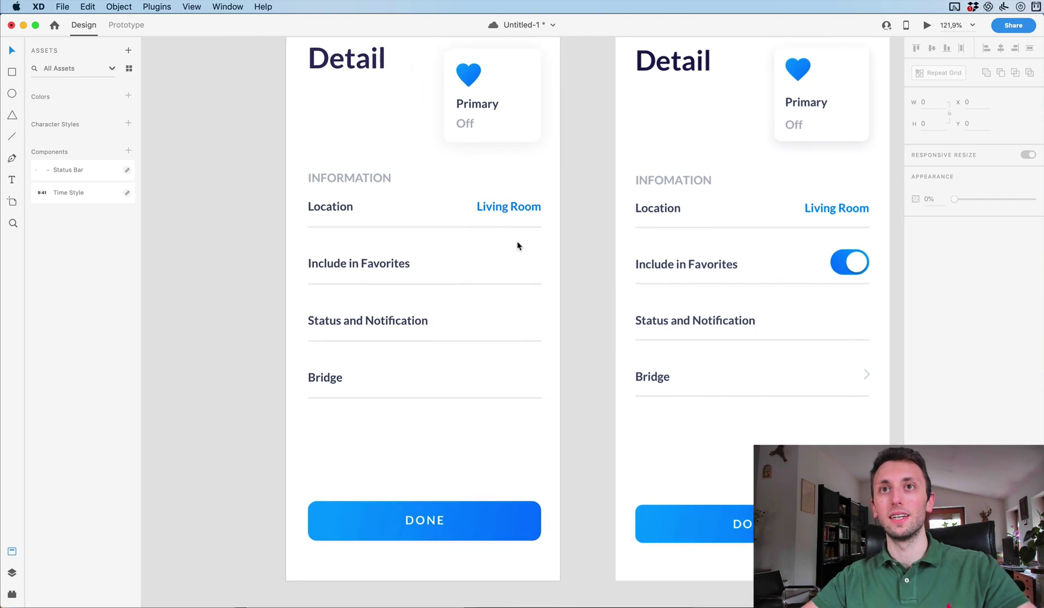
scroll(517, 243, "down", 5)
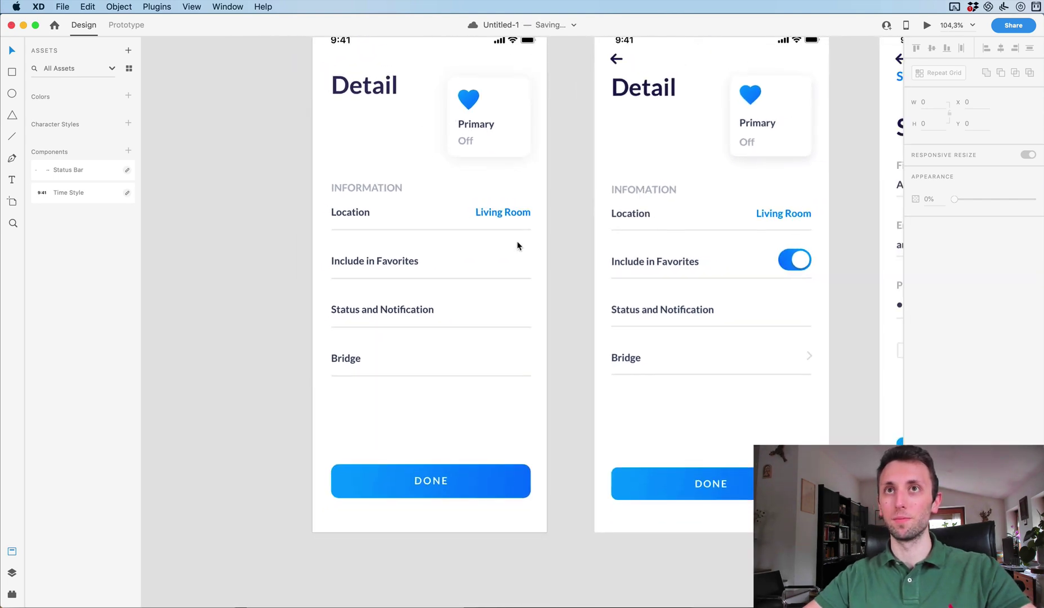
Search Nucleo for 'arrow' and drop a 12 × 12 arrow icon under the Detail title.
key("cmd+shift+n")
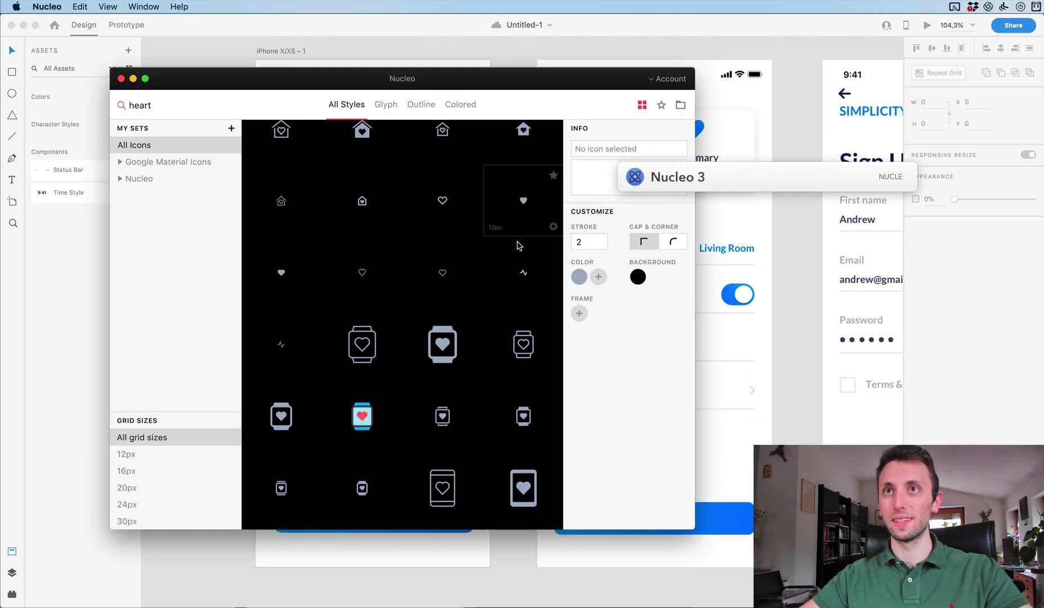
type("arrow")
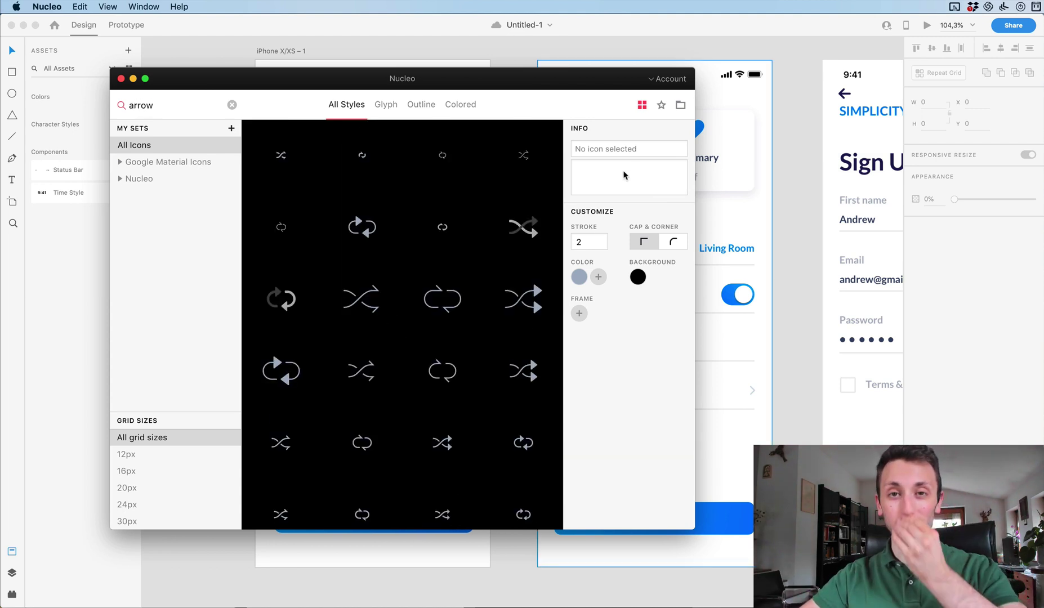
mouse_move(364, 250)
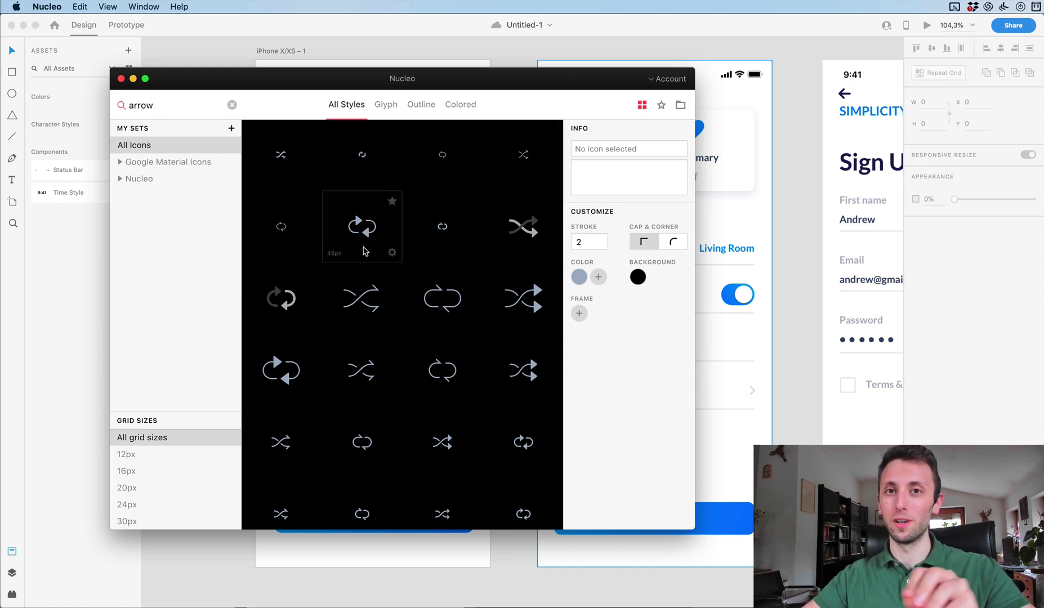
scroll(365, 250, "down", 5)
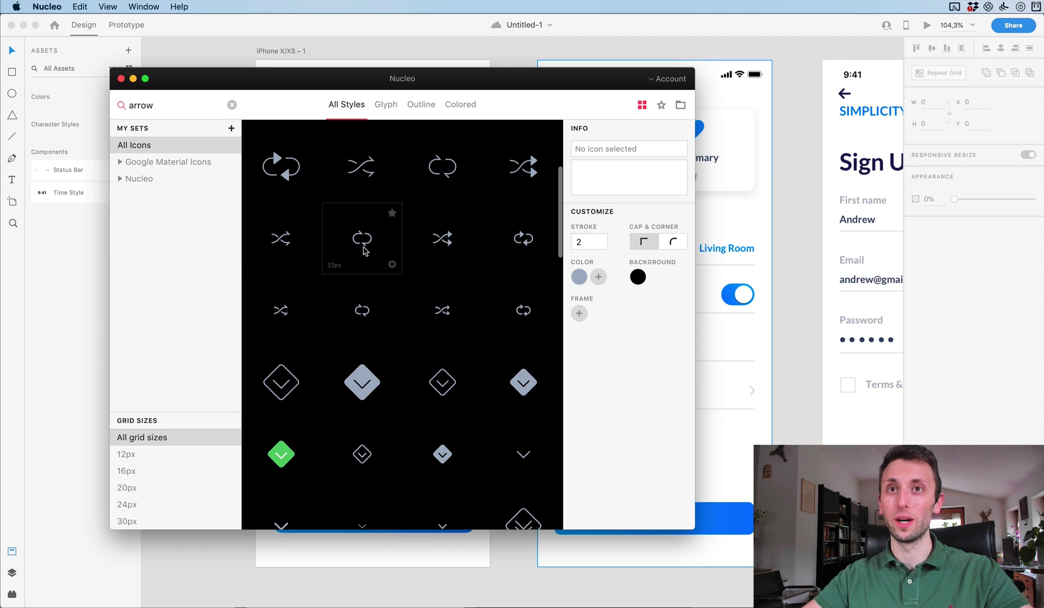
scroll(521, 357, "down", 3)
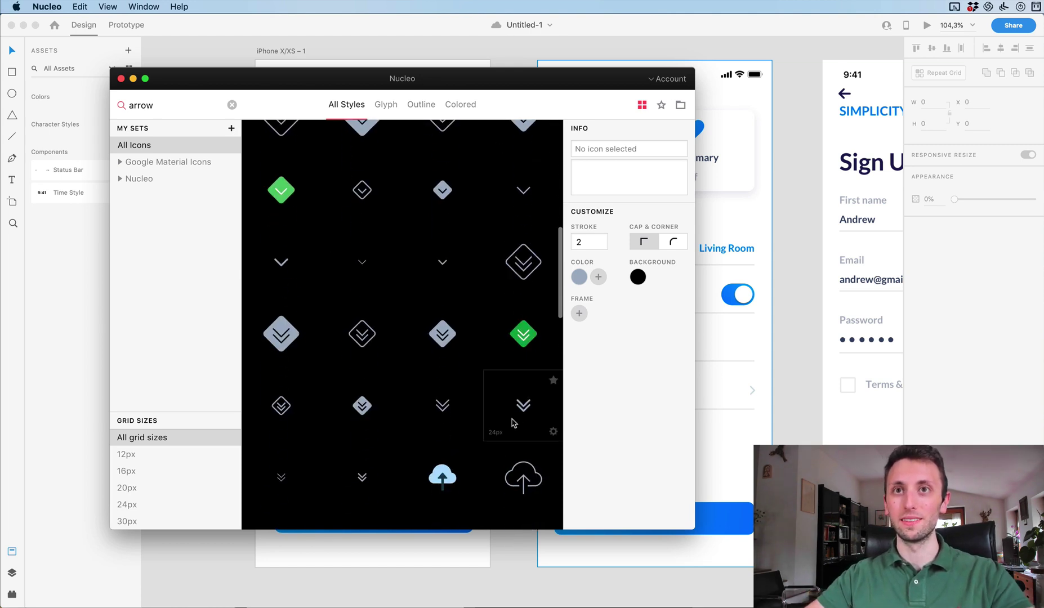
scroll(448, 271, "down", 5)
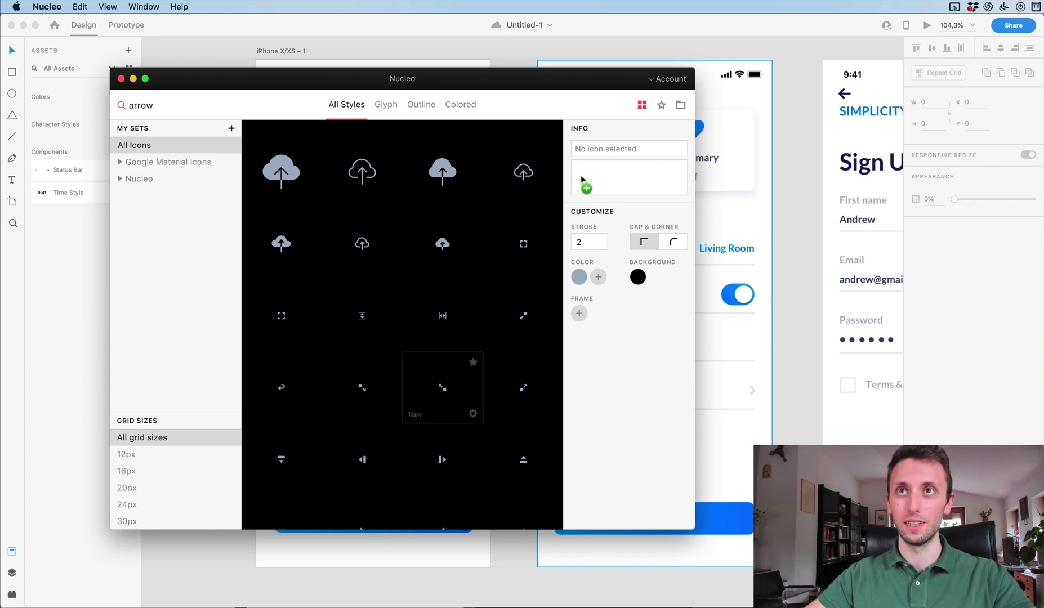
left_click_drag(583, 180, 270, 165)
scroll(470, 58, "up", 2)
Rotate the placed icon −45° so it points left as a back arrow.
scroll(270, 163, "down", 3)
scroll(270, 163, "up", 3)
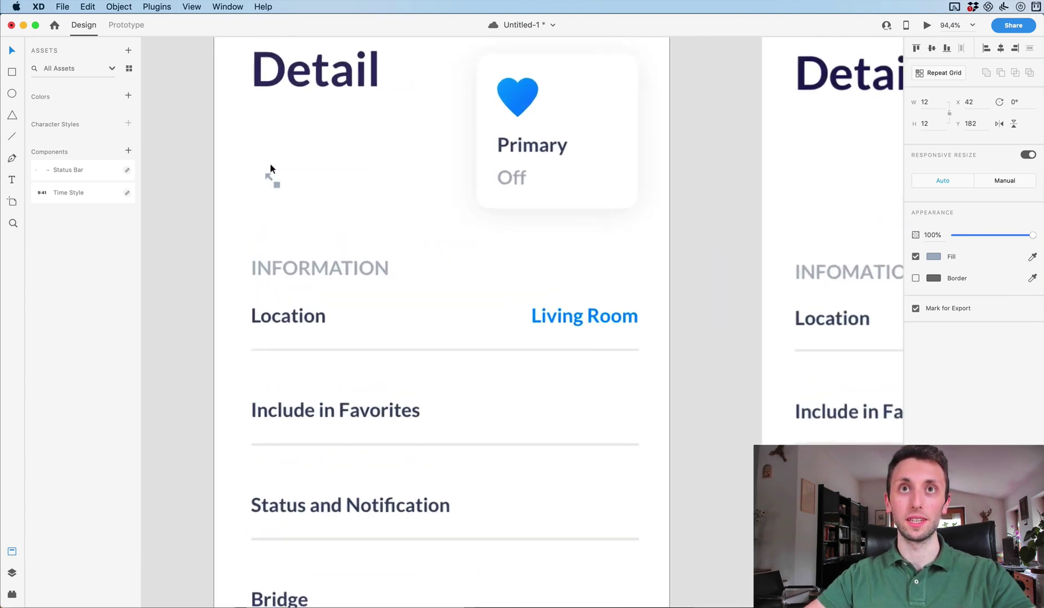
scroll(270, 163, "up", 3)
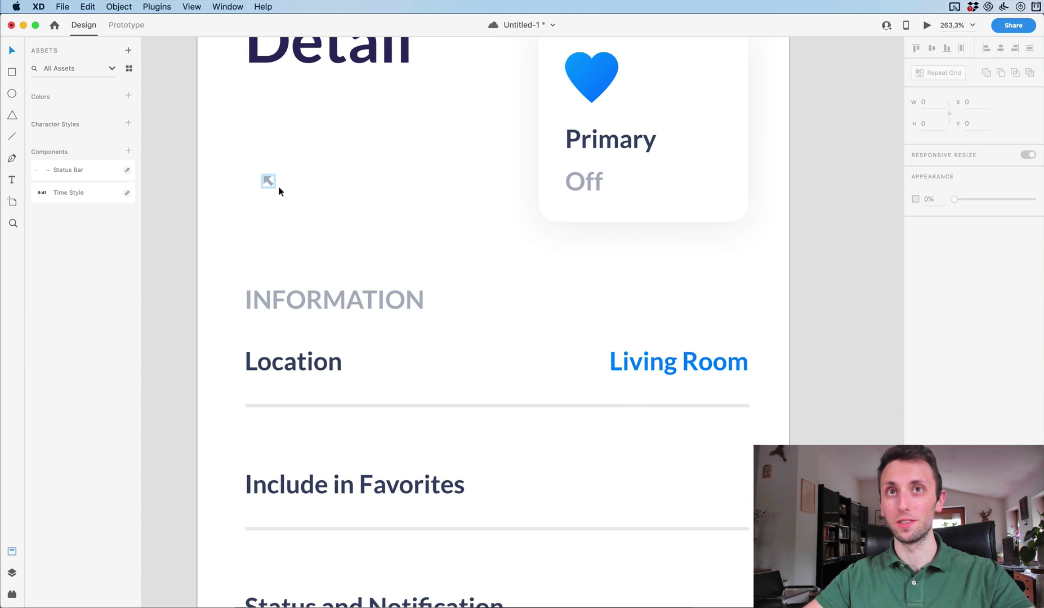
left_click(272, 179)
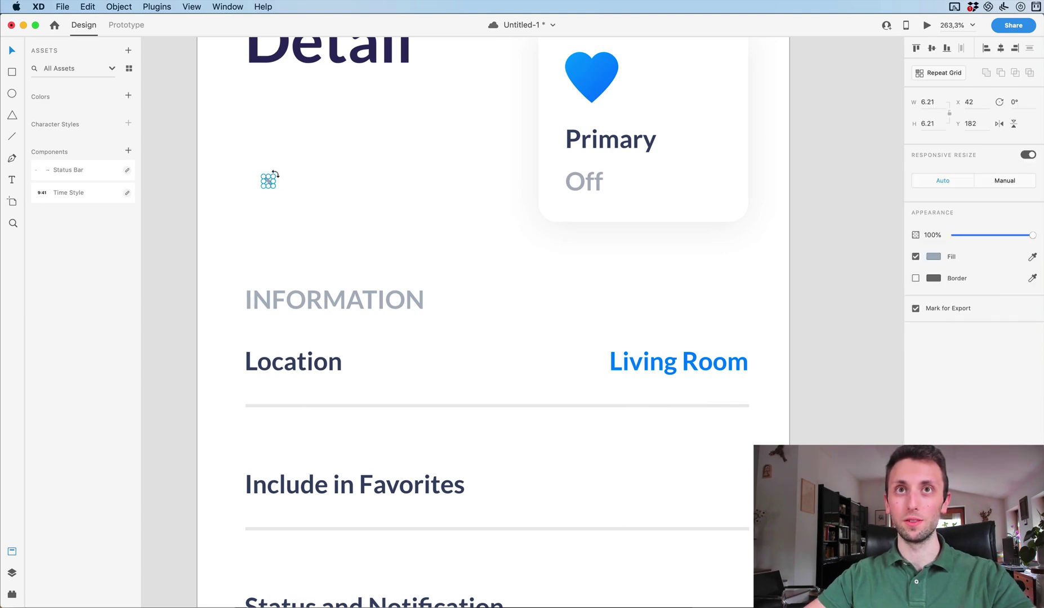
left_click_drag(275, 174, 304, 183)
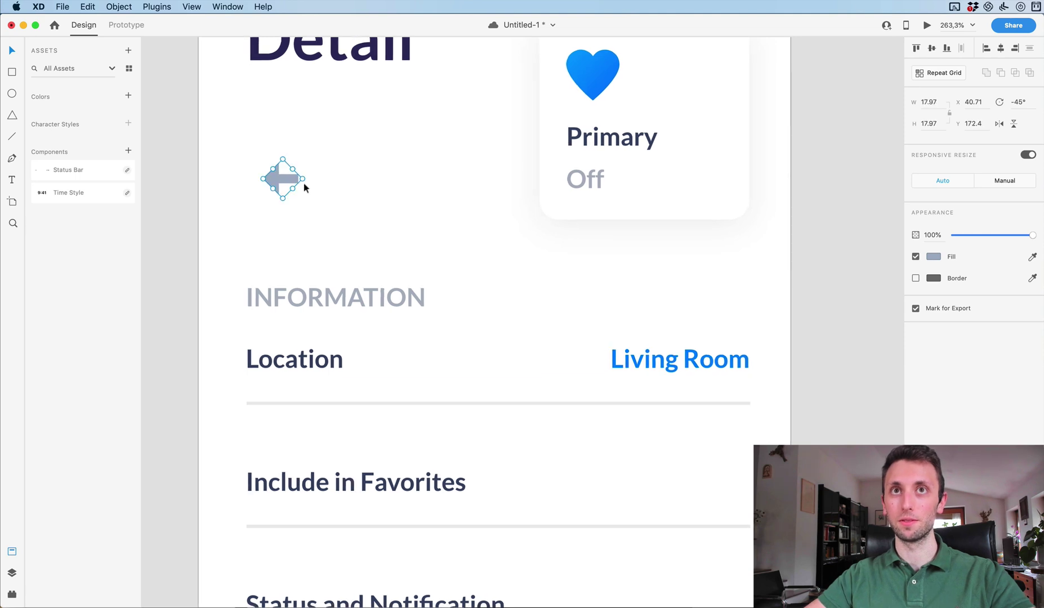
Move the back arrow above Detail and left-align it with the title.
scroll(304, 183, "down", 5)
scroll(291, 242, "up", 3)
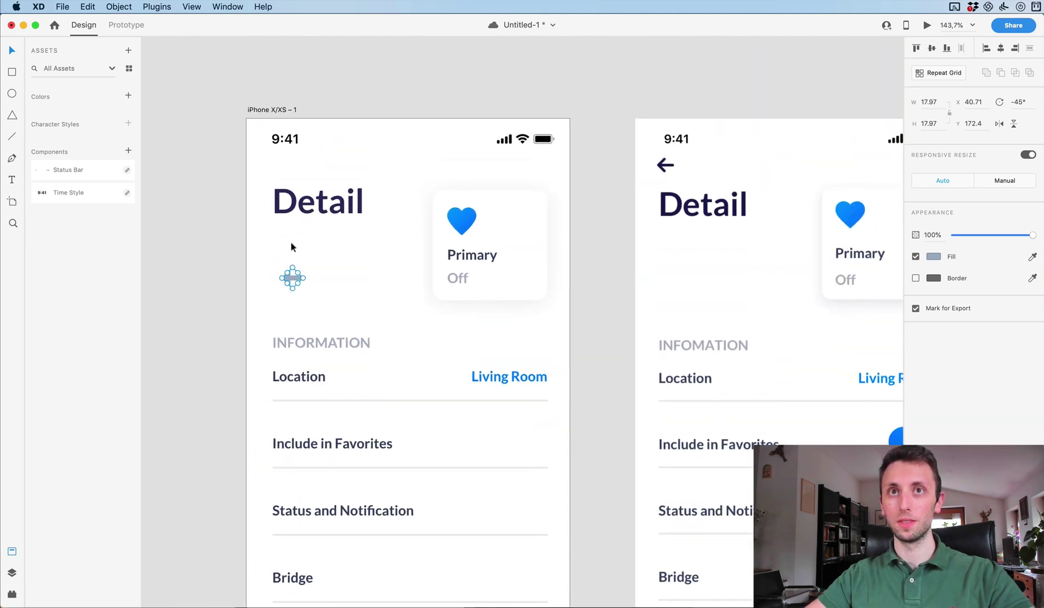
left_click_drag(292, 283, 280, 169)
left_click(284, 203, "shift")
key("Left")
key("Left")
key("Left")
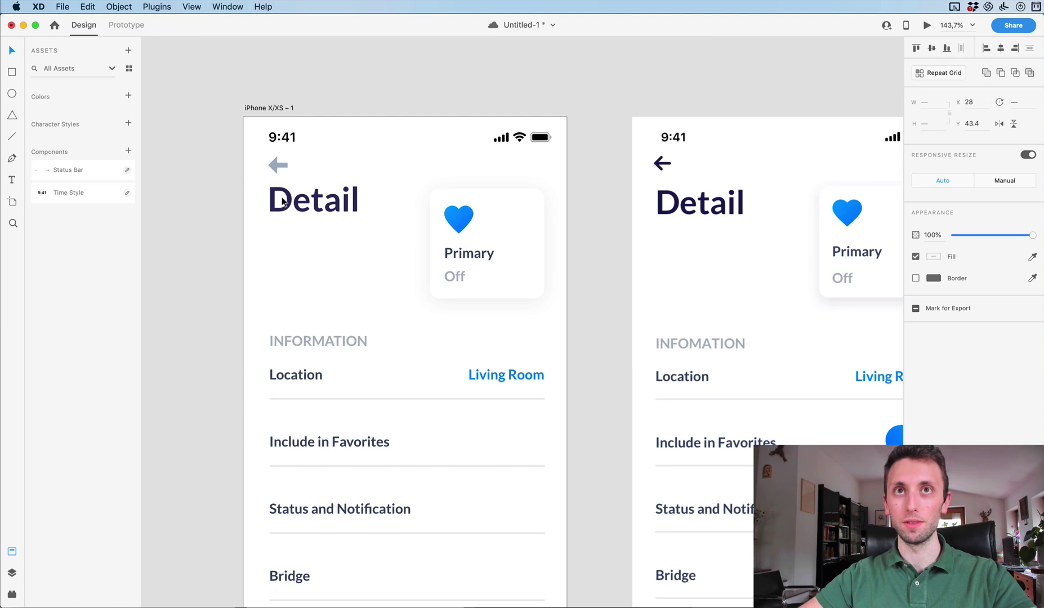
key("Right")
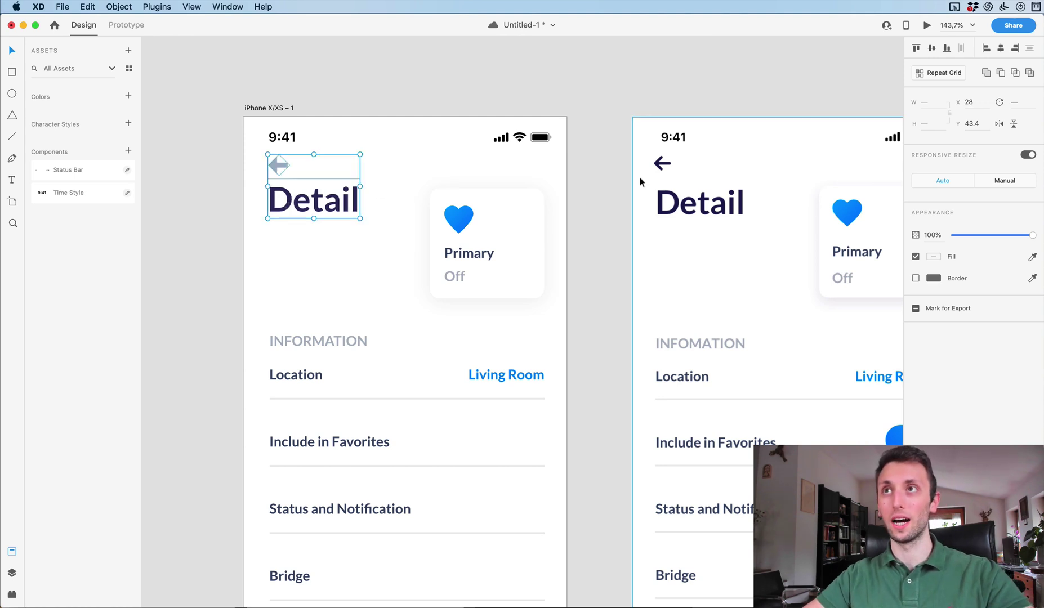
left_click(352, 273)
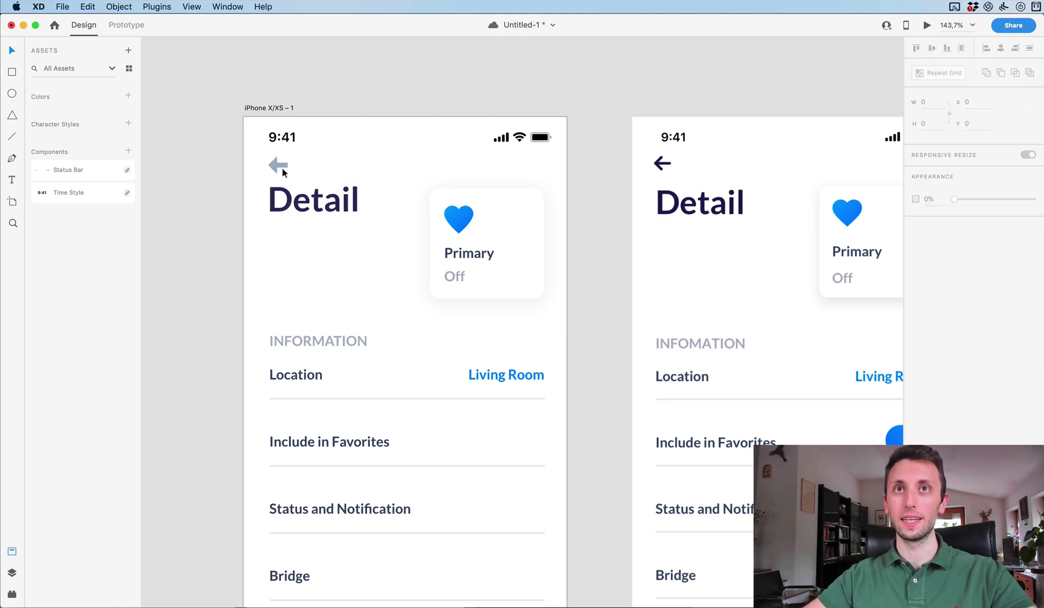
Colour the back arrow the title's dark navy and make it partly transparent.
left_click(283, 173)
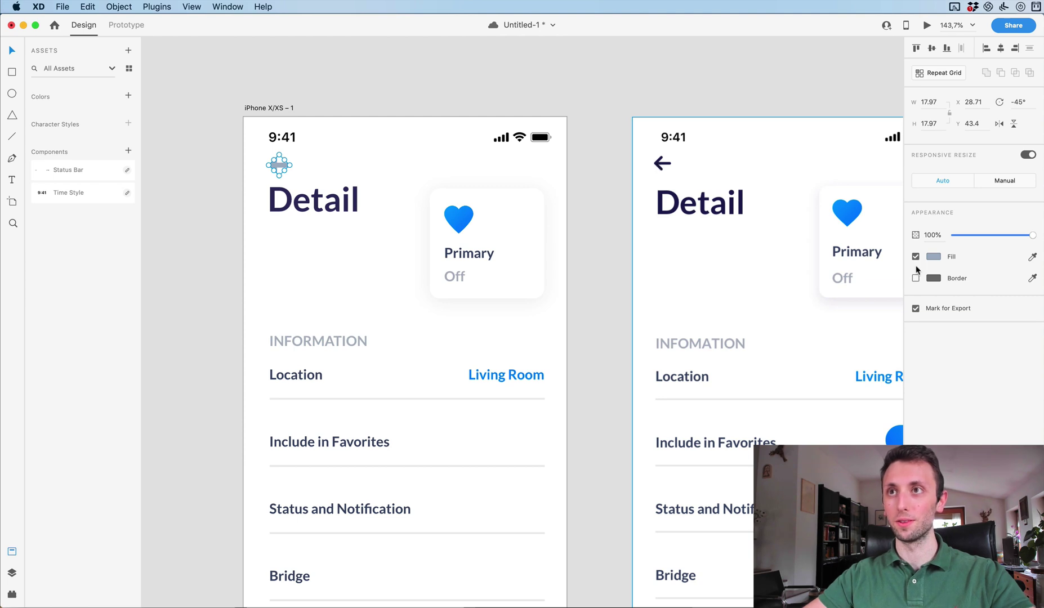
left_click(1034, 258)
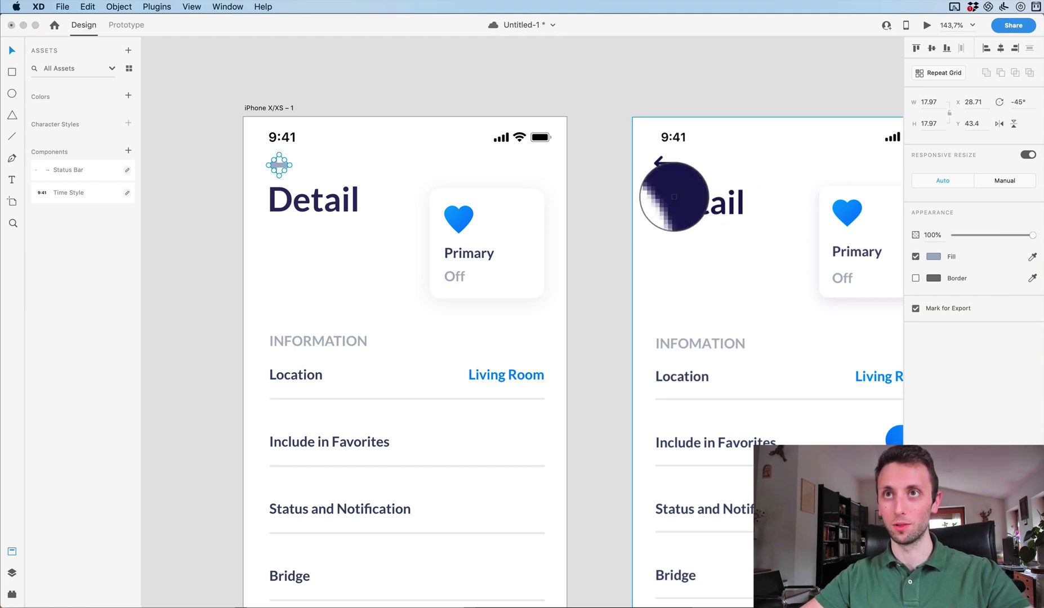
left_click(666, 205)
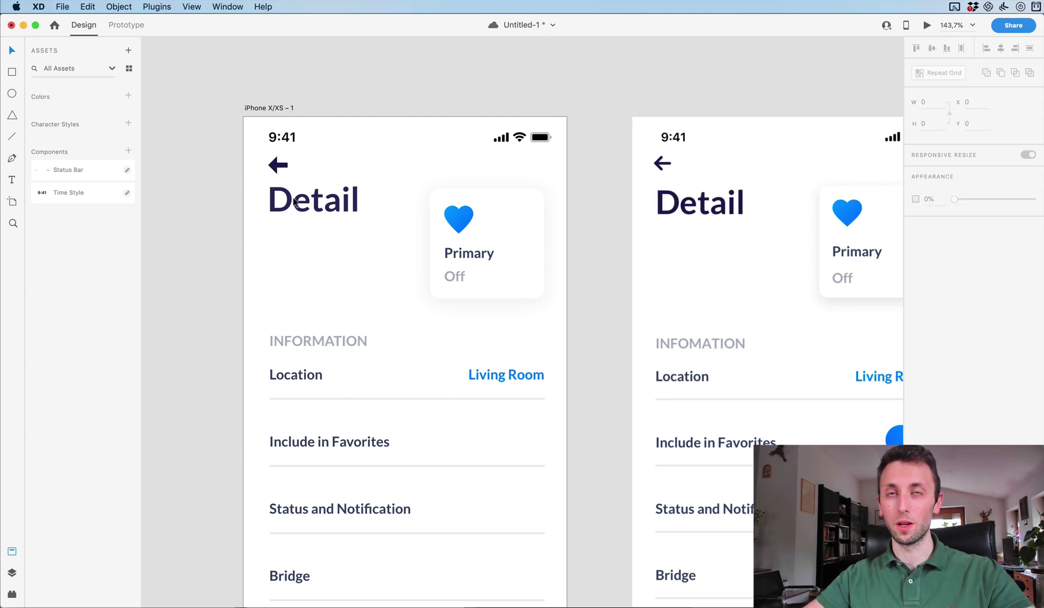
key("5")
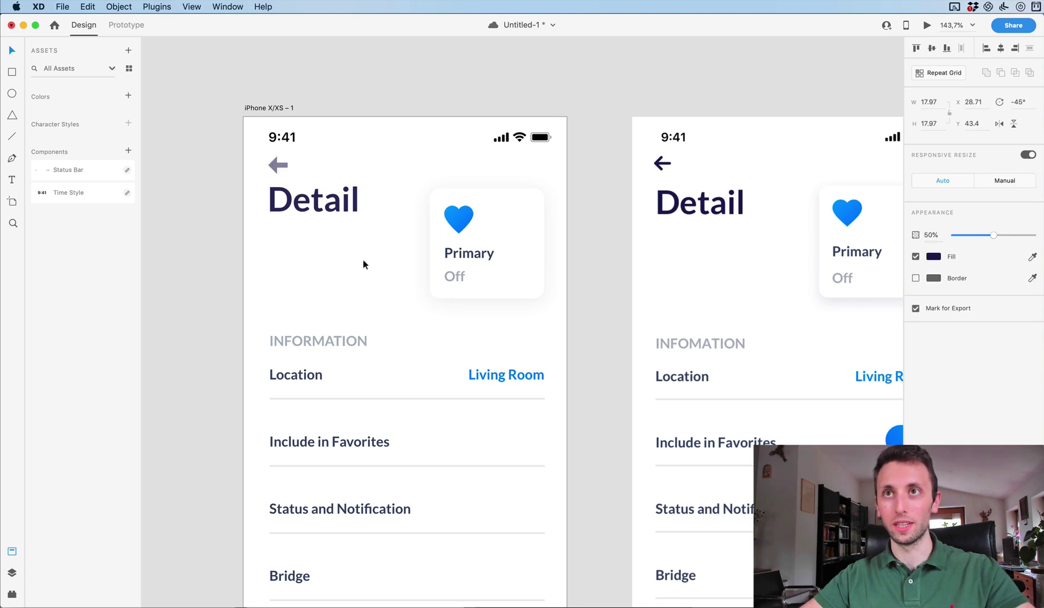
key("8")
key("Escape")
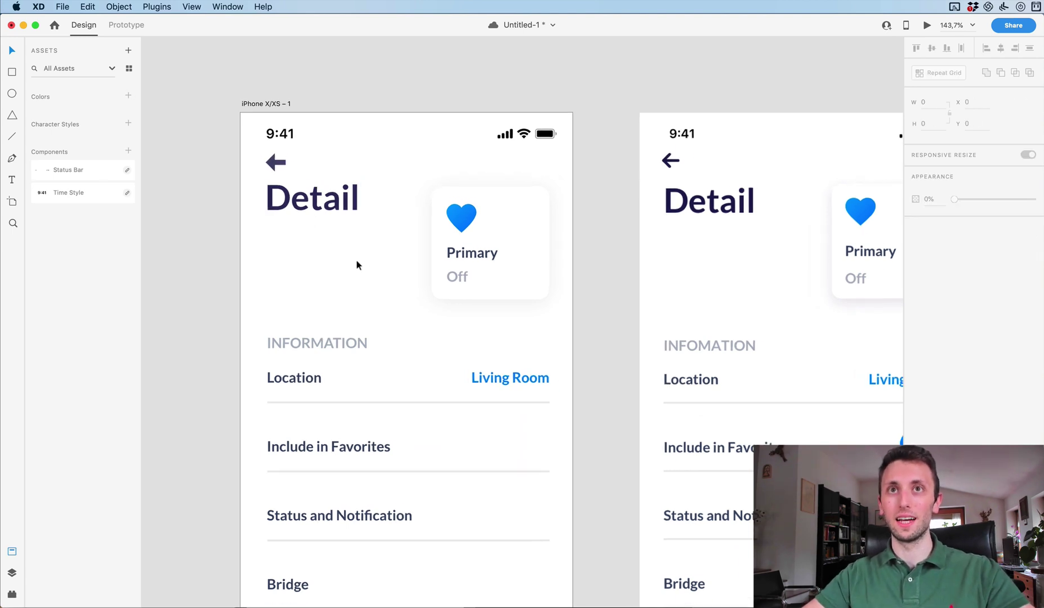
scroll(356, 260, "down", 3)
scroll(356, 260, "down", 2)
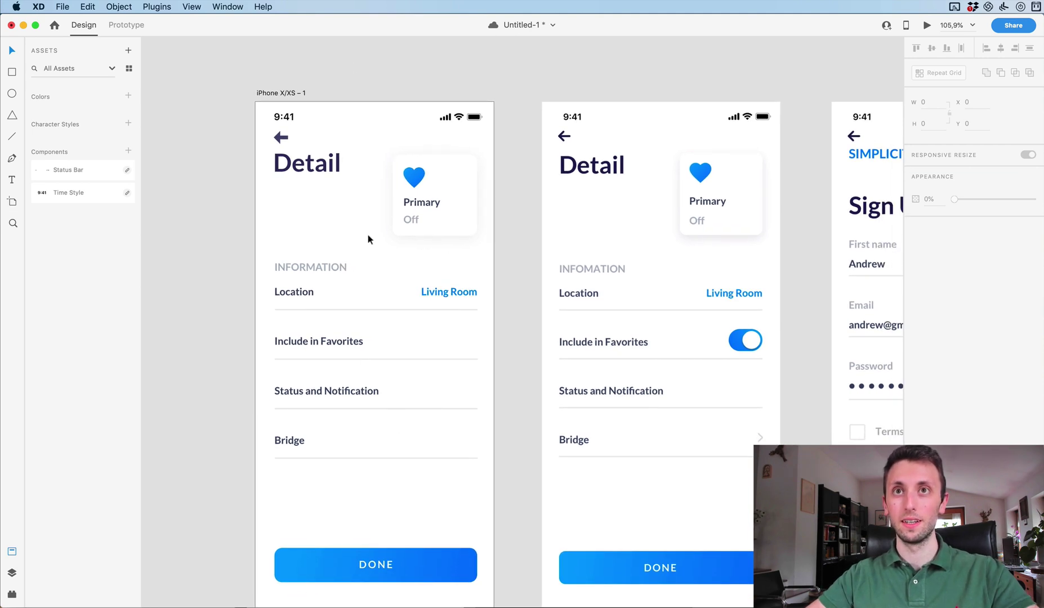
Save the document and nudge the Detail title down a few pixels.
scroll(367, 233, "right", 2)
scroll(367, 233, "down", 1)
key("super+s")
scroll(308, 214, "down", 3)
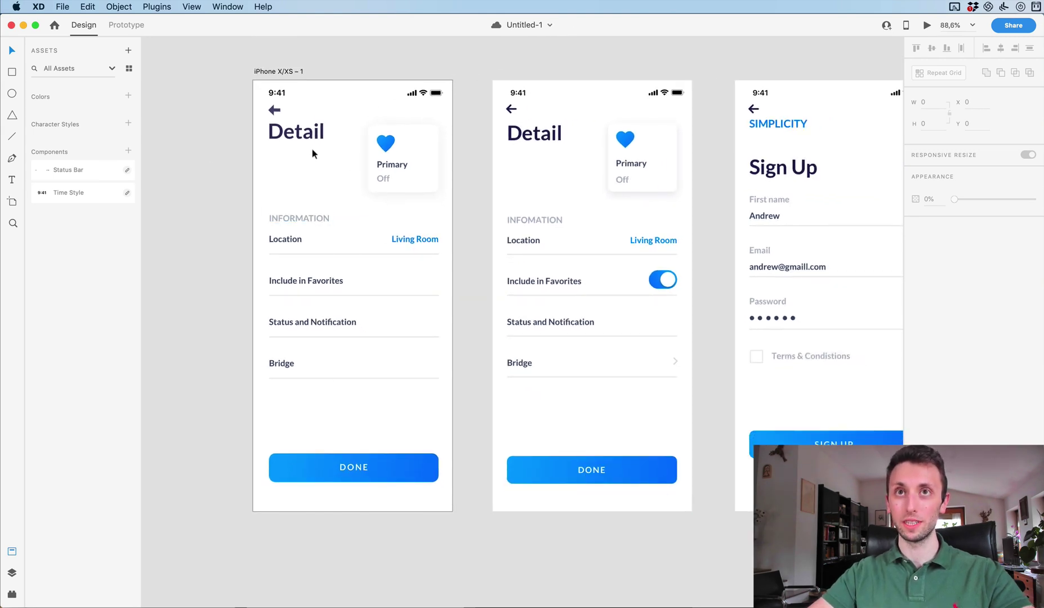
left_click_drag(369, 117, 439, 193)
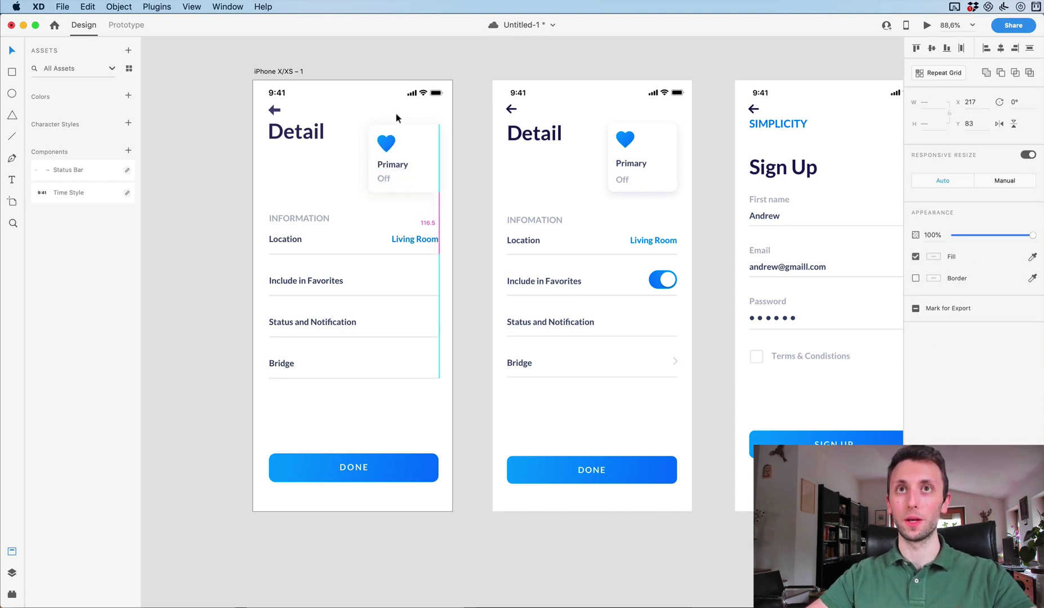
left_click_drag(396, 117, 396, 117)
left_click_drag(276, 131, 277, 135)
left_click(285, 182)
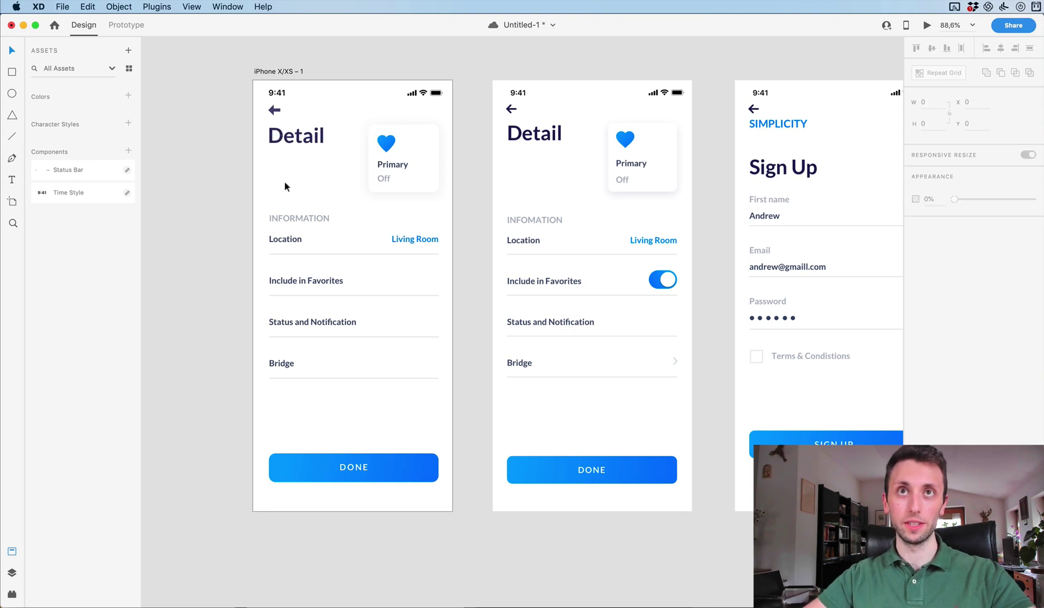
Move the toggle Detail screen right to x 1378, past the Sign Up artboard.
scroll(285, 181, "up", 2)
scroll(285, 182, "down", 3)
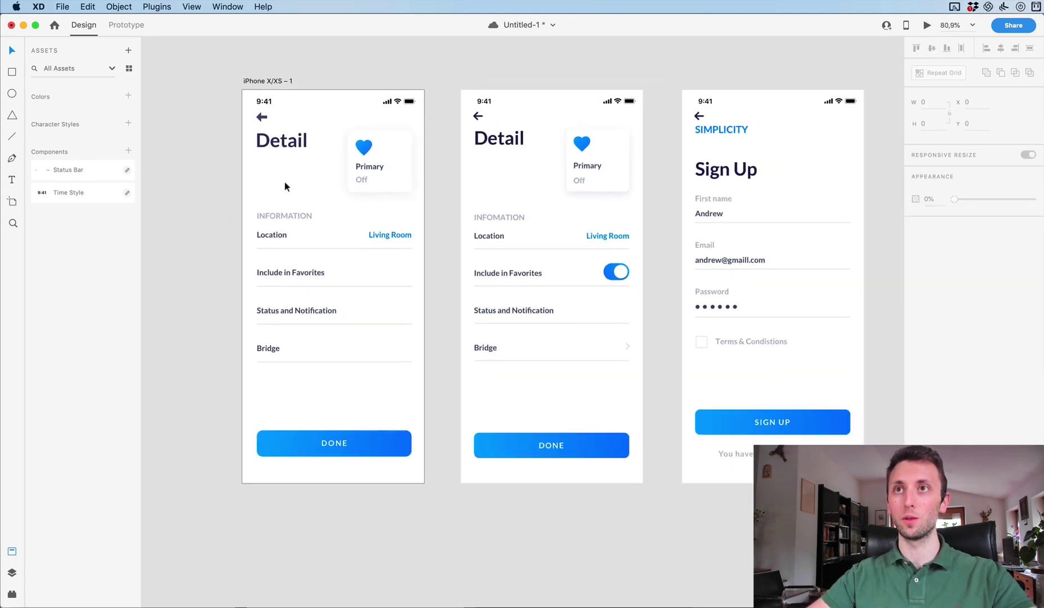
scroll(284, 182, "right", 3)
left_click_drag(374, 198, 819, 187)
scroll(666, 177, "left", 5)
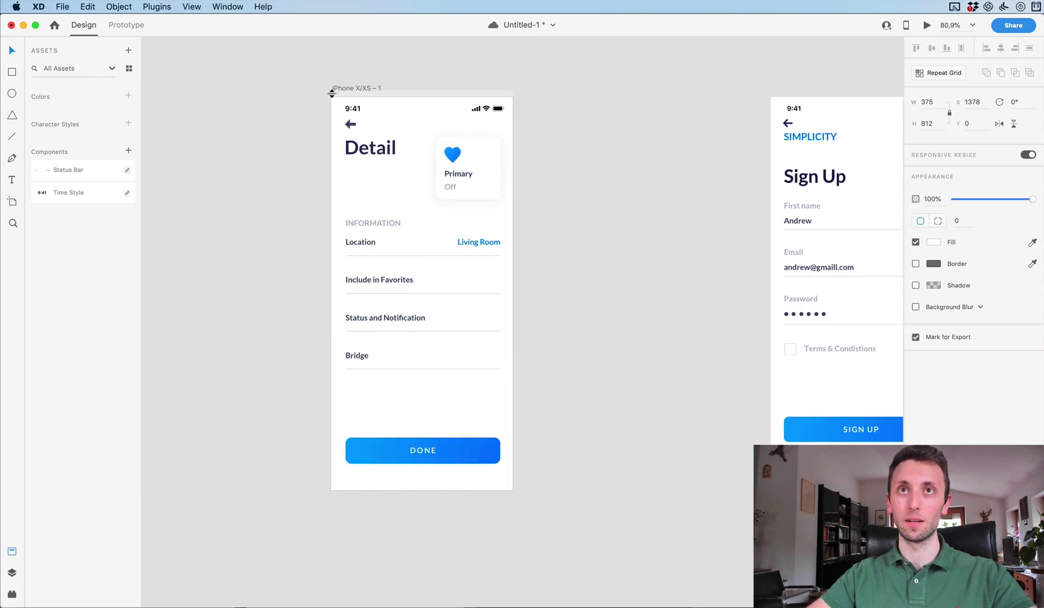
left_click(307, 93)
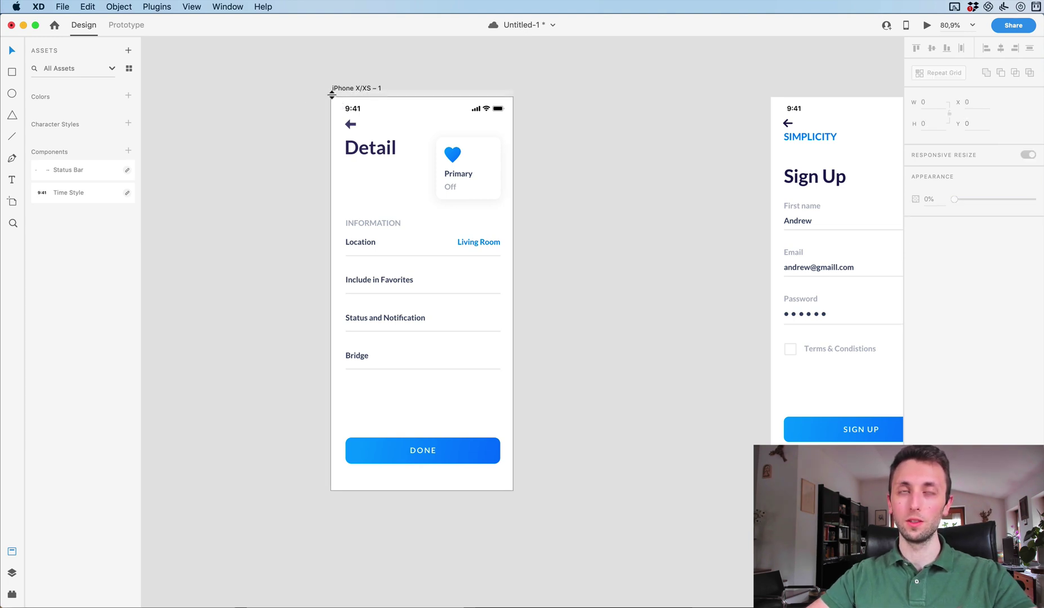
Add an iPhone X/XS artboard and move the toggle Detail screen back to the far left.
left_click(11, 203)
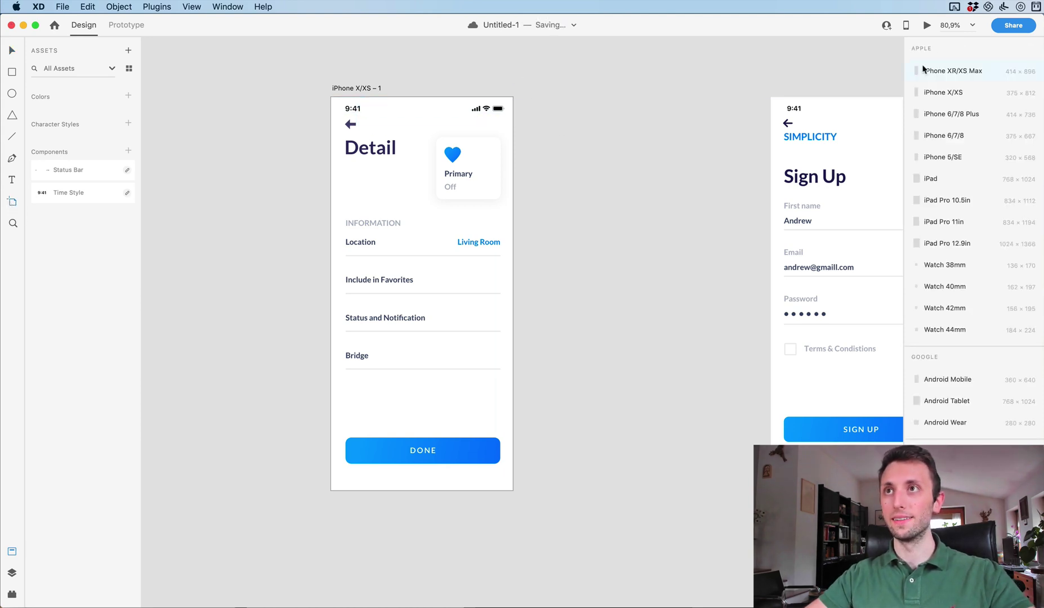
left_click(950, 93)
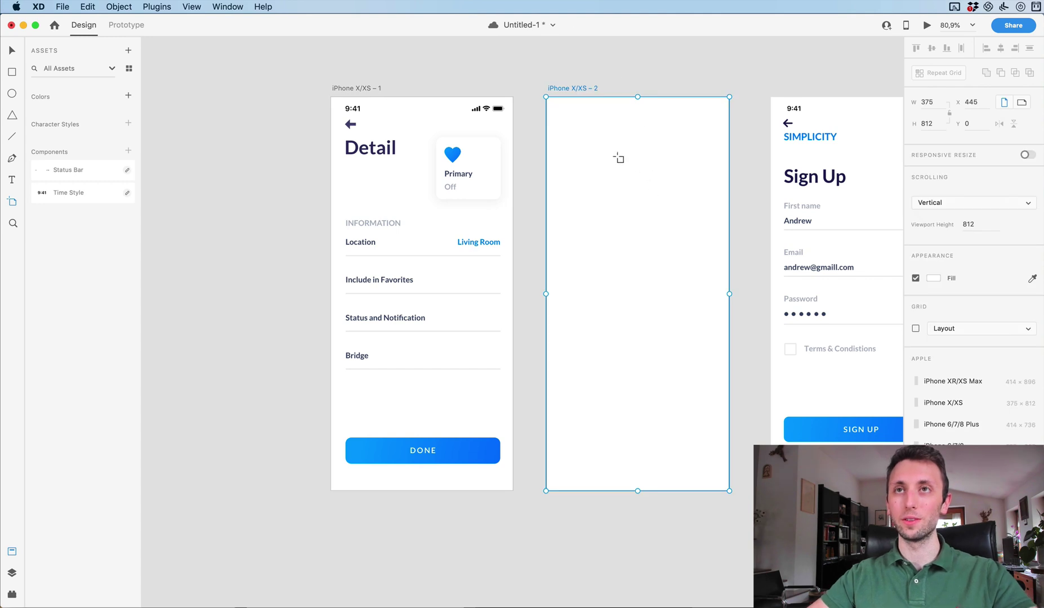
key("v")
scroll(617, 158, "right", 5)
scroll(617, 158, "up", 2)
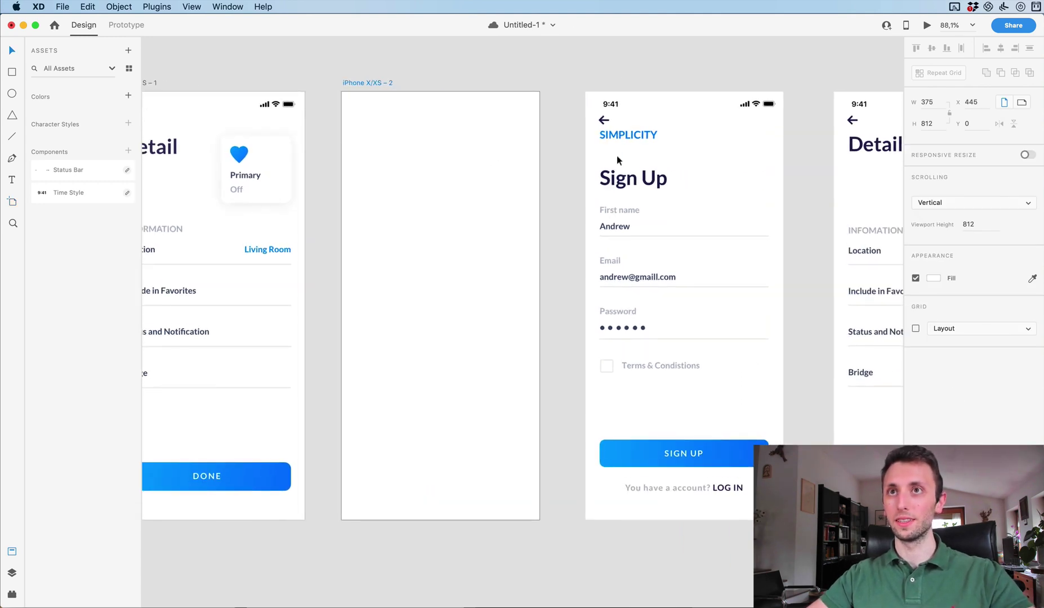
scroll(616, 156, "down", 6)
left_click_drag(809, 161, 266, 162)
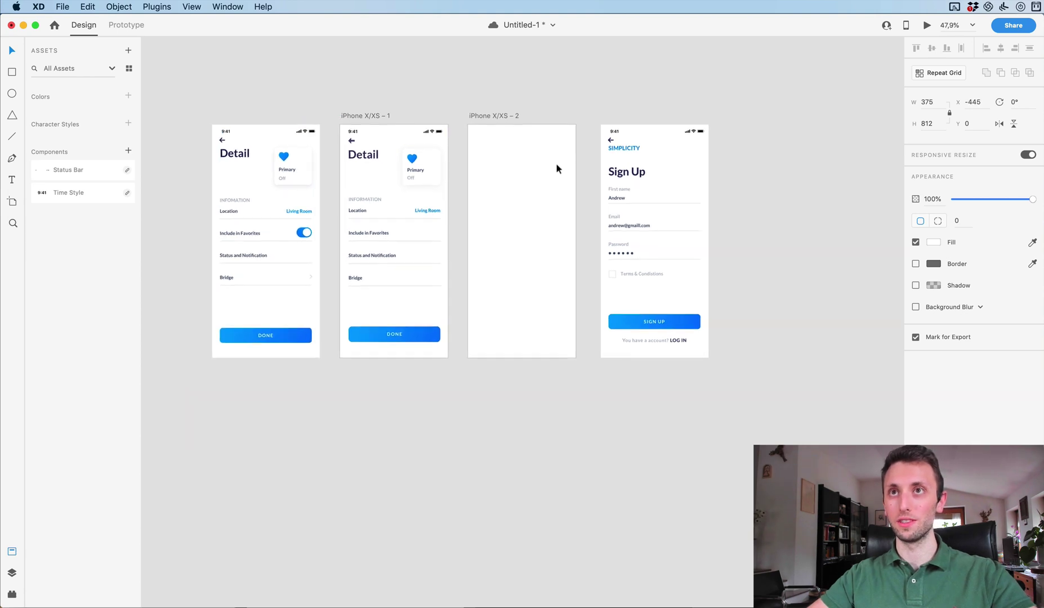
Select all elements on the first Detail screen for copying.
scroll(557, 165, "up", 3)
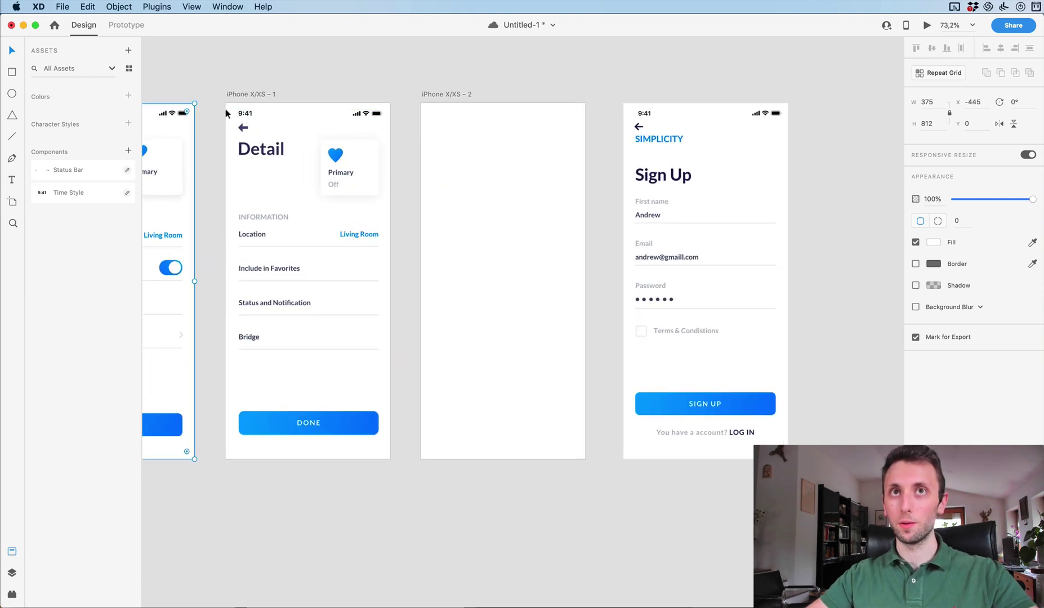
left_click_drag(227, 108, 379, 254)
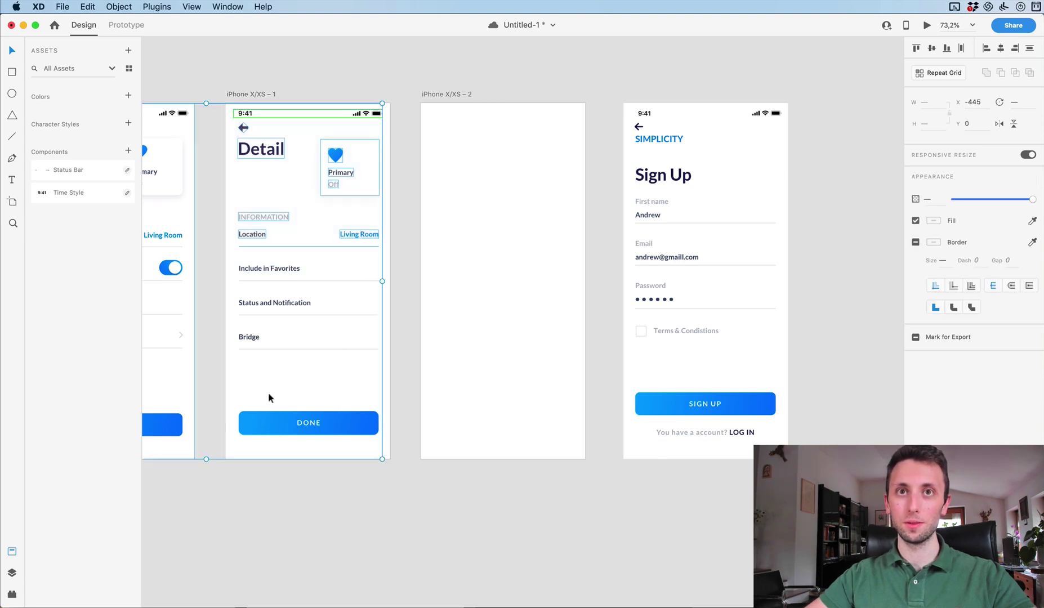
left_click_drag(269, 392, 480, 391)
key("super+a")
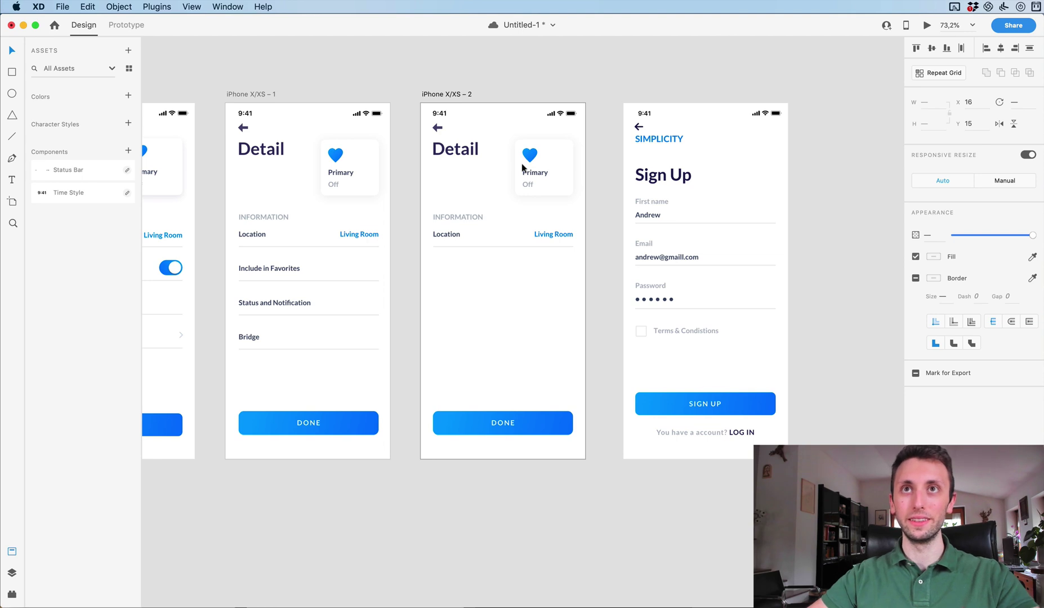
Retitle the copied heading 'Sign Up' and move it lower on the screen.
left_click(559, 84)
scroll(560, 84, "up", 5)
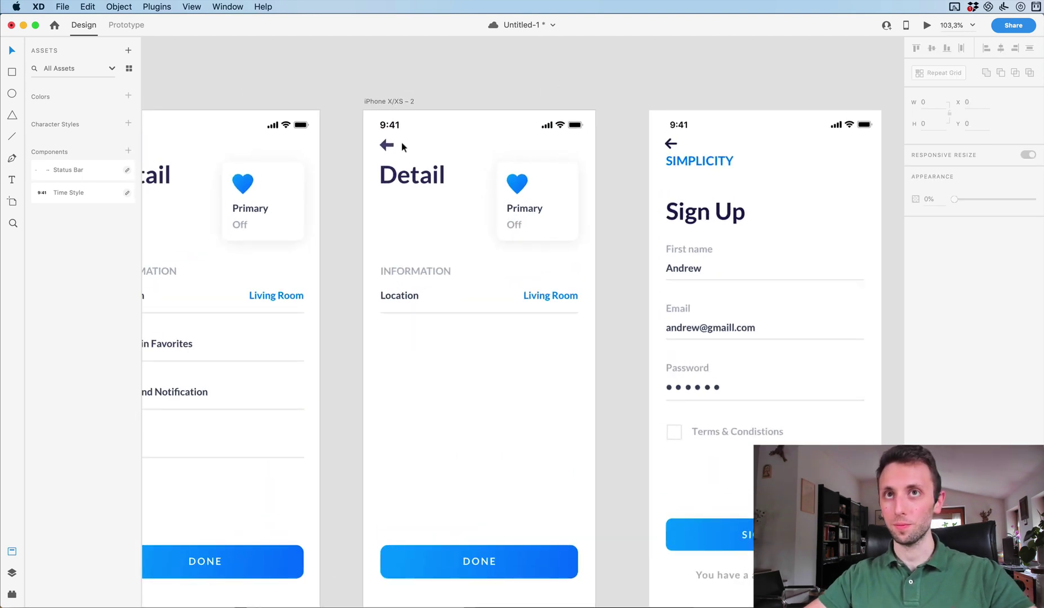
left_click(407, 180)
double_click(408, 180)
type("Sgn")
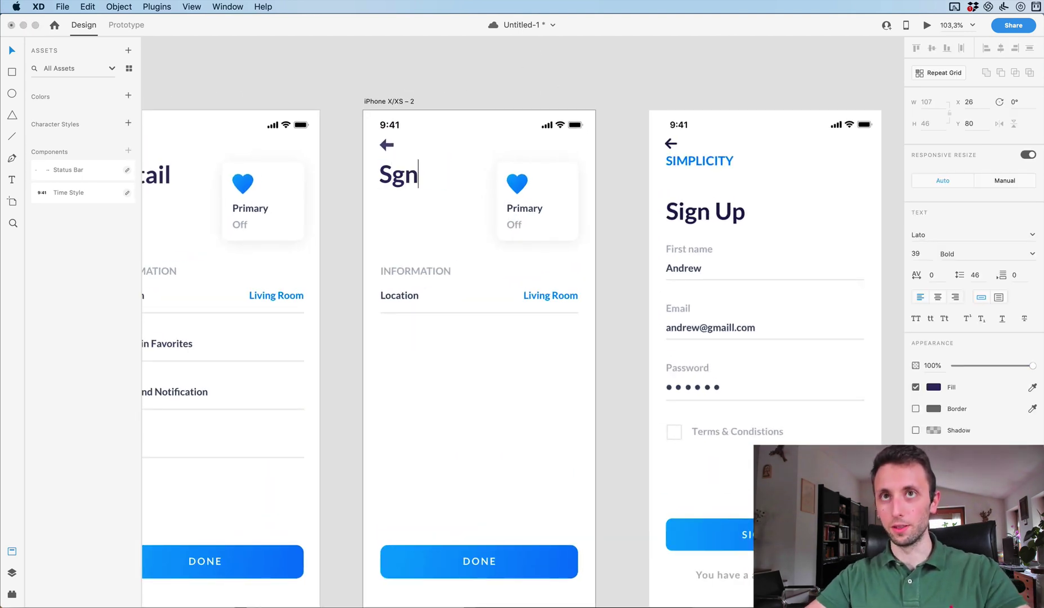
key("BackSpace")
key("BackSpace")
type("ign Up")
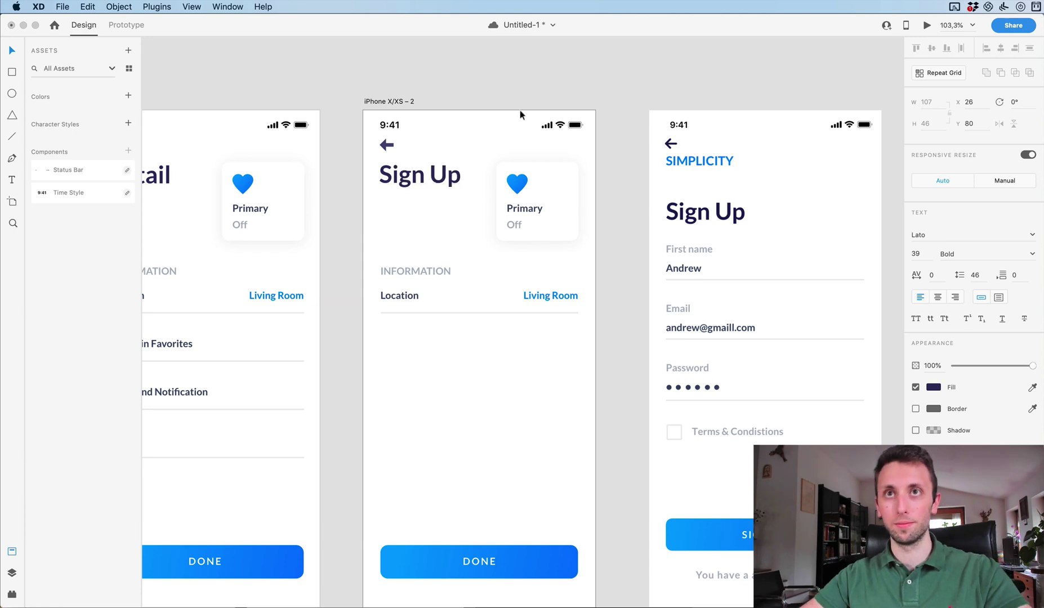
key("Escape")
left_click_drag(445, 175, 445, 211)
left_click(571, 238)
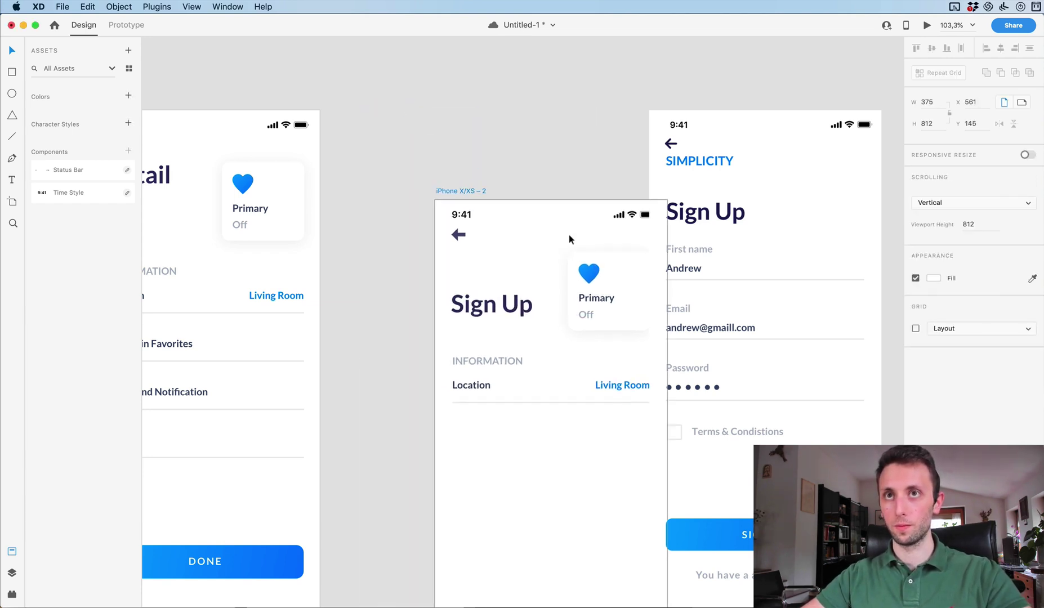
Delete the Primary card and turn INFORMATION into a non-uppercase 'First name' label.
left_click_drag(601, 169, 511, 255)
key("Delete")
left_click(417, 272)
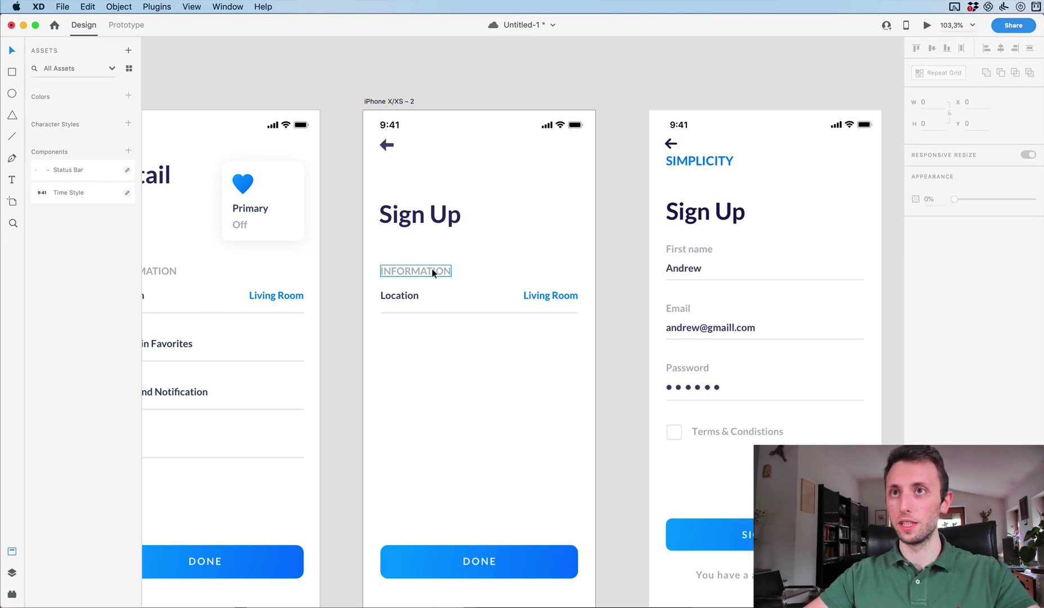
double_click(433, 272)
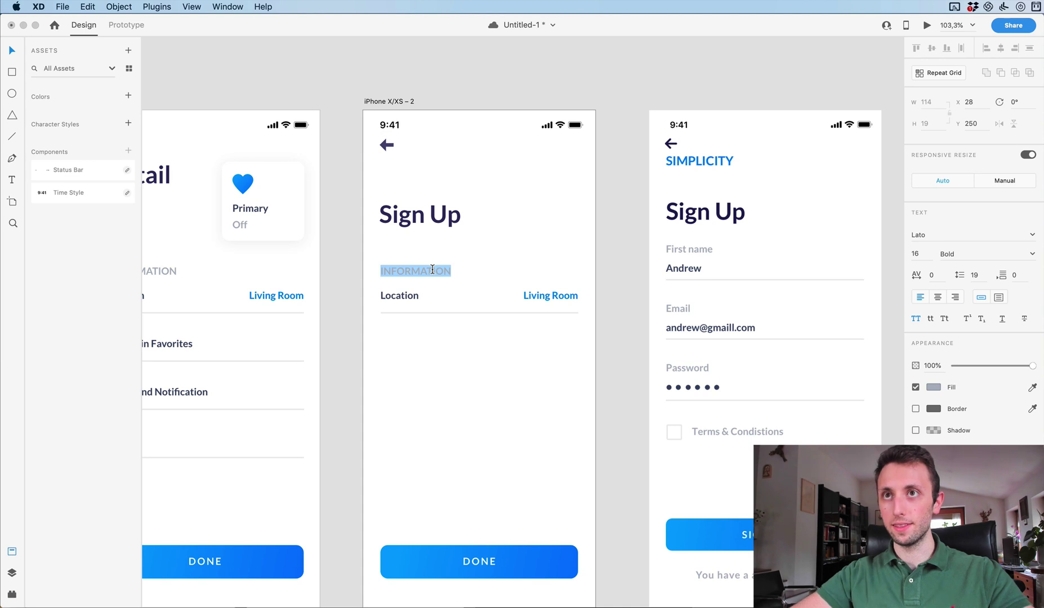
type("Fir")
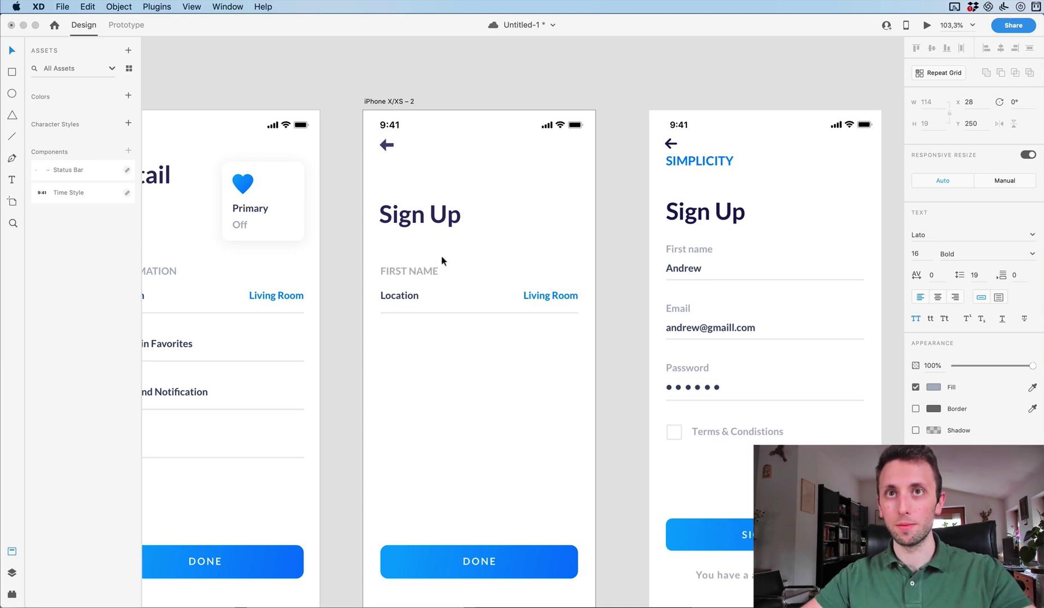
left_click(598, 283)
left_click(916, 319)
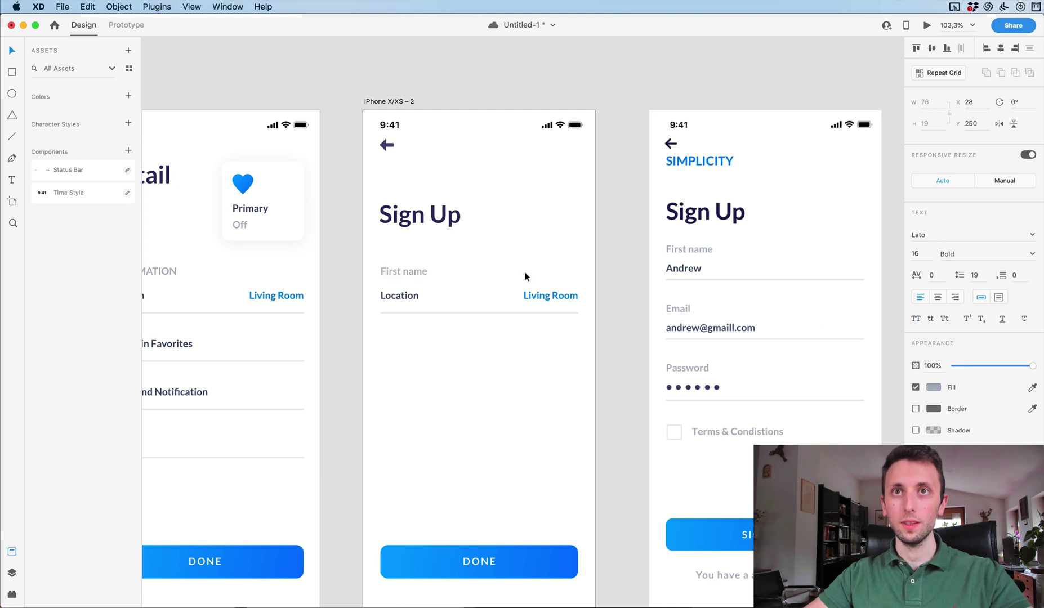
left_click(489, 271)
left_click_drag(429, 274, 427, 279)
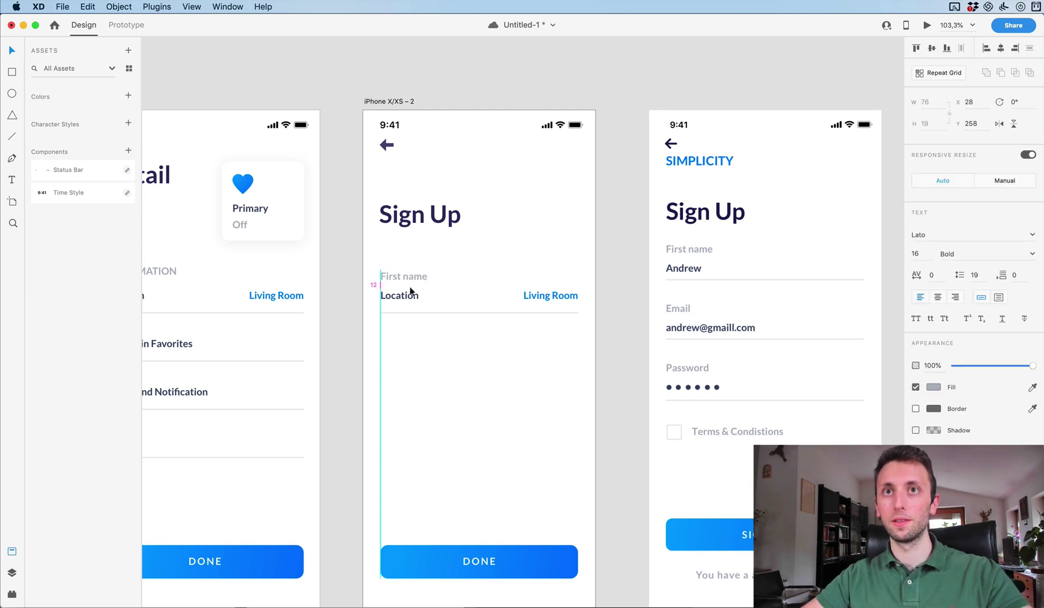
Replace the Location text with a sample first name and delete the Living Room label.
left_click(407, 293)
double_click(406, 292)
type("Andre")
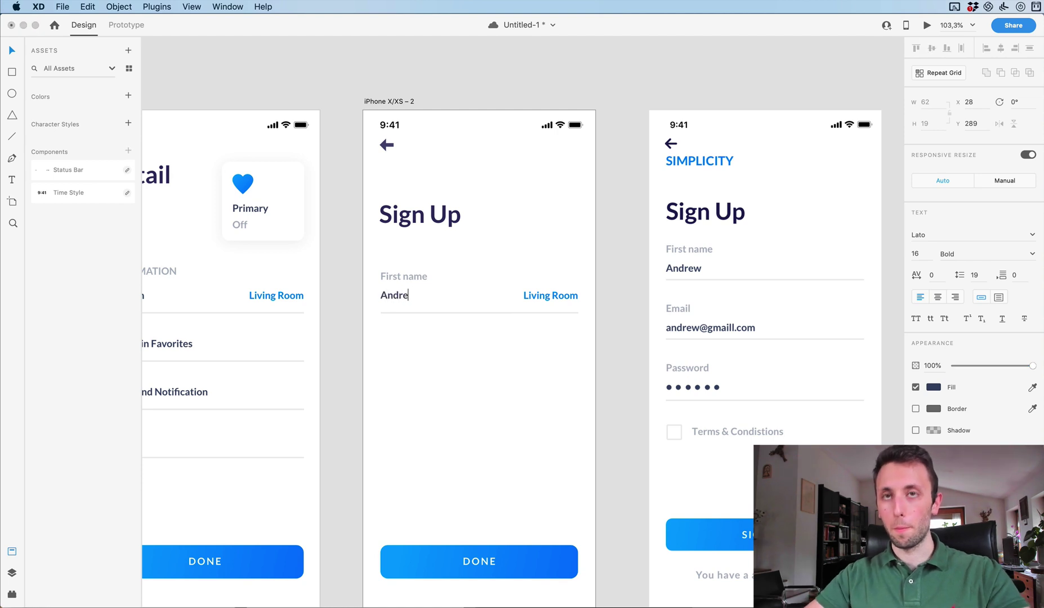
type("w")
left_click(523, 294)
key("Delete")
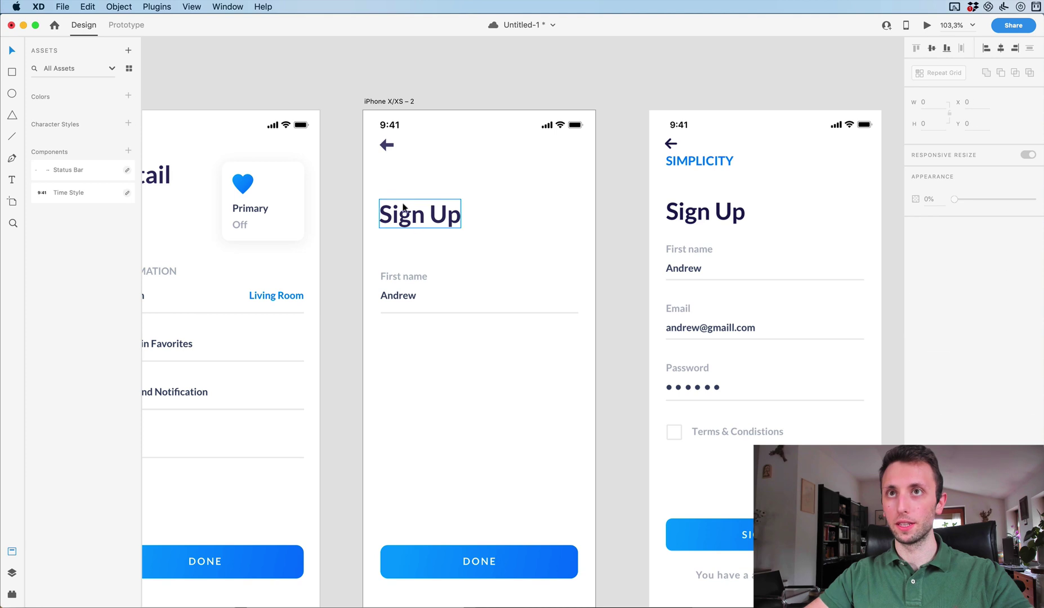
Copy the First name label to the top and retype it as 'SIMPLICITY'.
left_click_drag(404, 210, 404, 208)
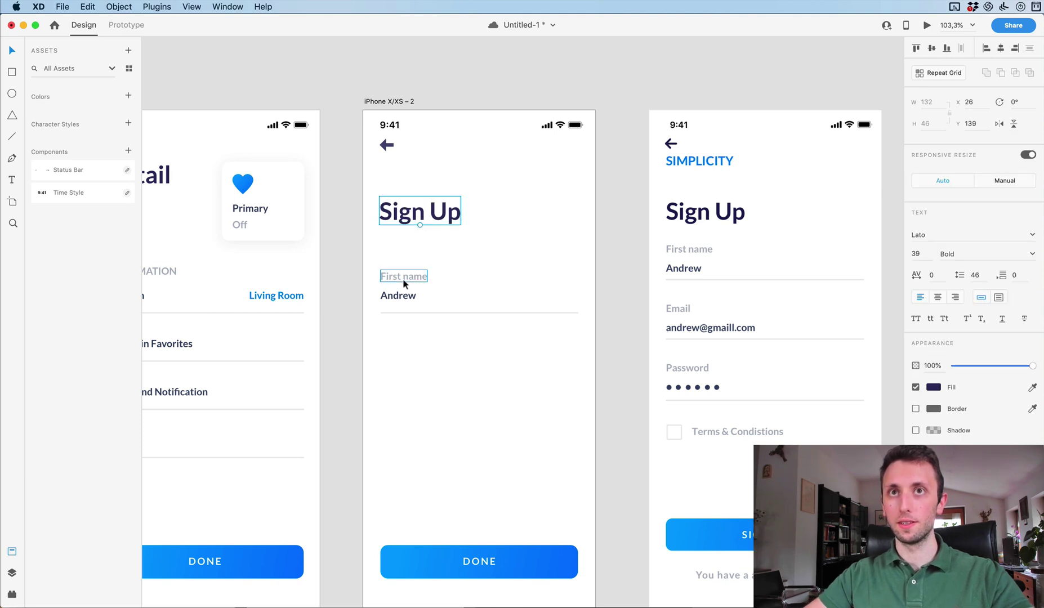
left_click_drag(401, 277, 408, 176)
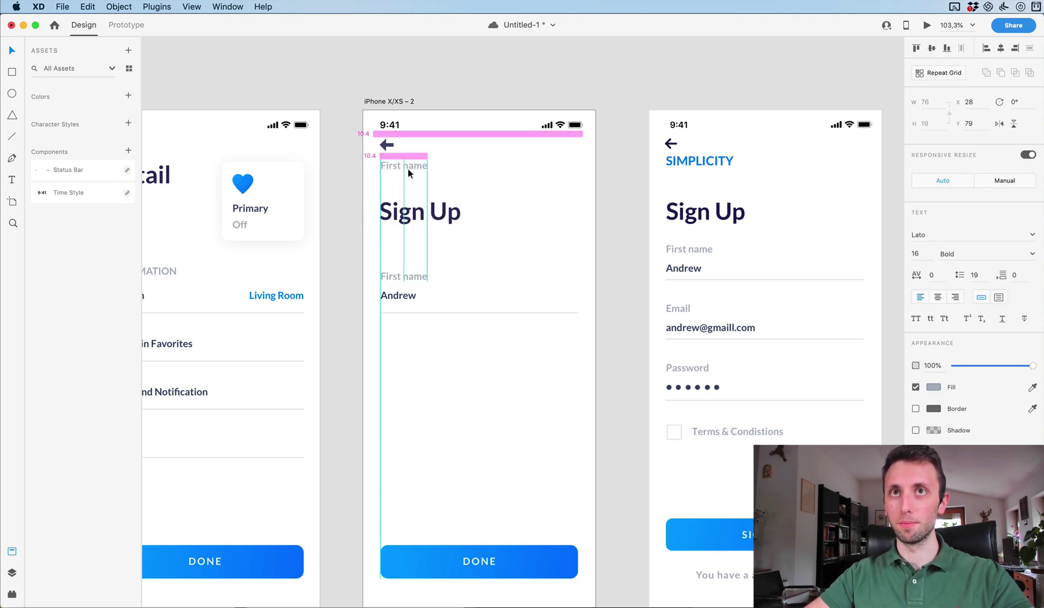
double_click(408, 167)
type("SIMPLOICTY")
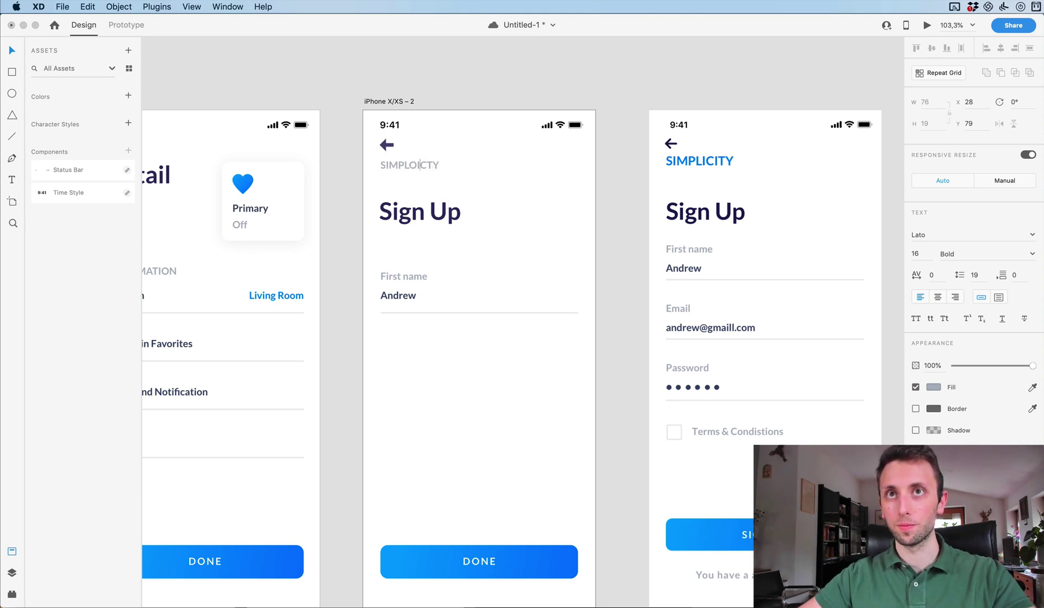
key("BackSpace")
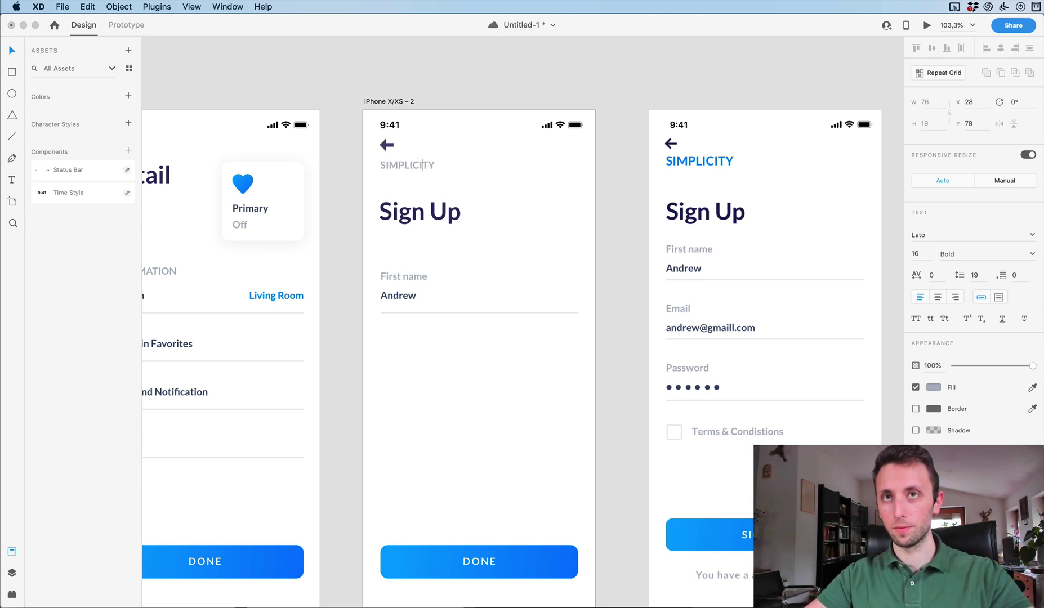
key("Escape")
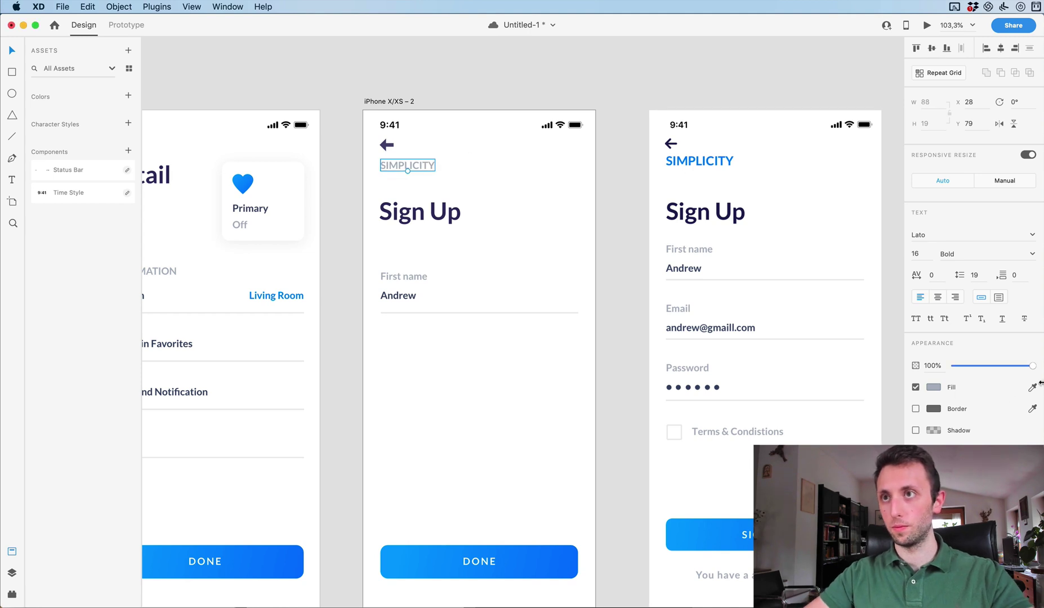
Colour SIMPLICITY with the reference blue at size 18, then nudge Sign Up up.
left_click(698, 159)
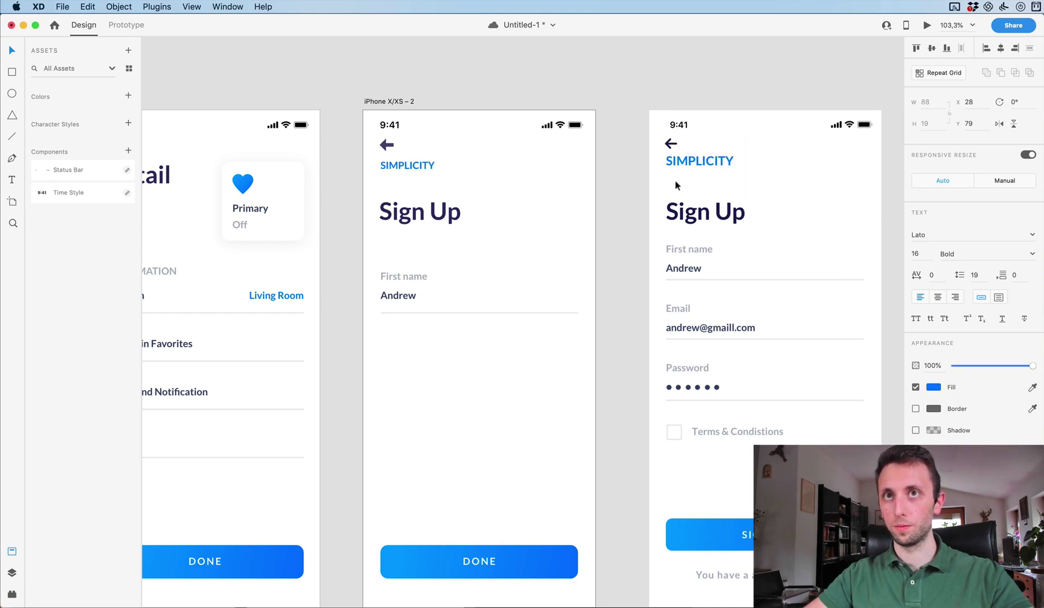
left_click(916, 254)
key("Up")
key("Up")
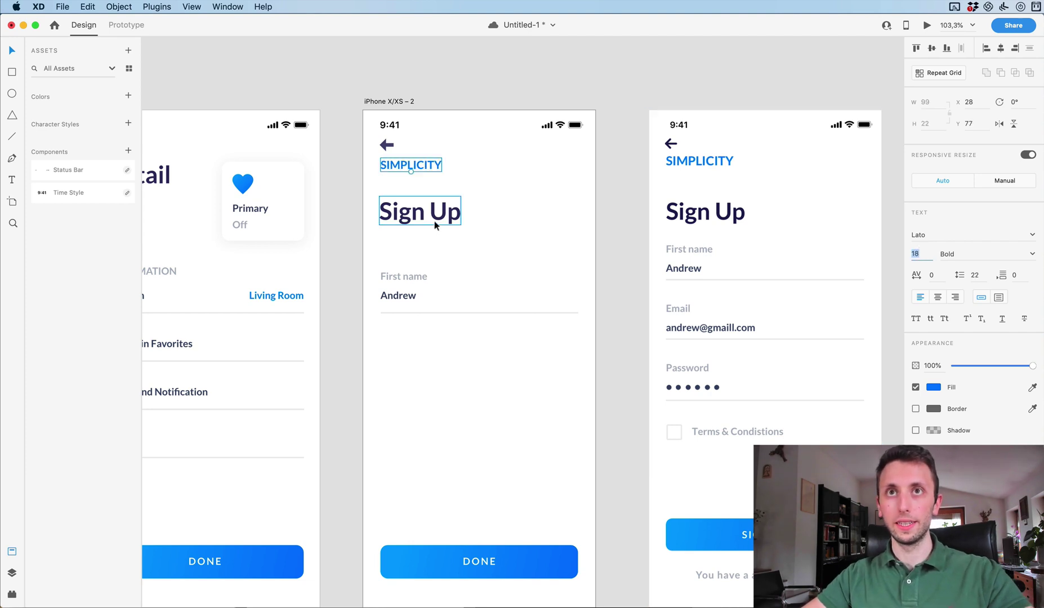
left_click(482, 206)
left_click(447, 217)
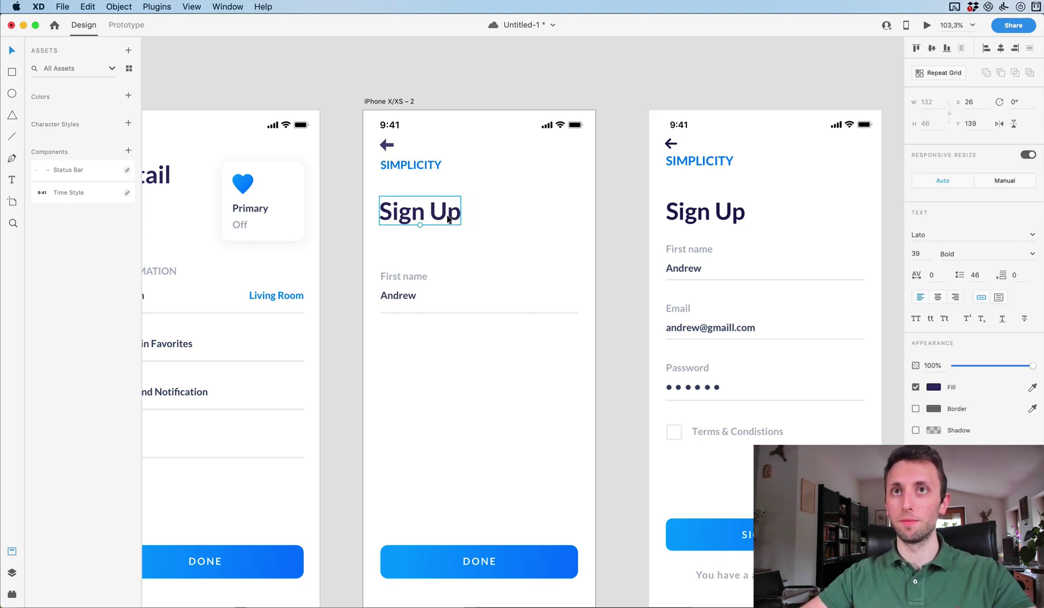
key("Up")
key("Up")
key("Up")
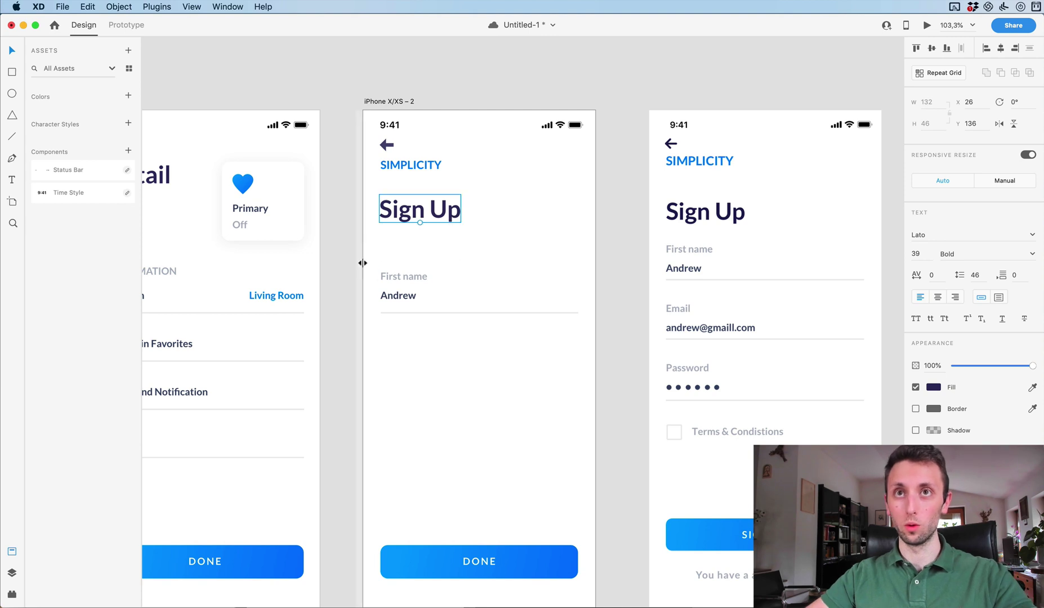
Move the whole First name field up toward the heading.
left_click_drag(377, 263, 496, 354)
key("shift+Up")
key("shift+Up")
key("shift+Up")
key("shift+Up")
key("shift+Up")
key("Up")
key("Up")
key("Up")
key("Up")
key("Up")
key("Up")
key("Up")
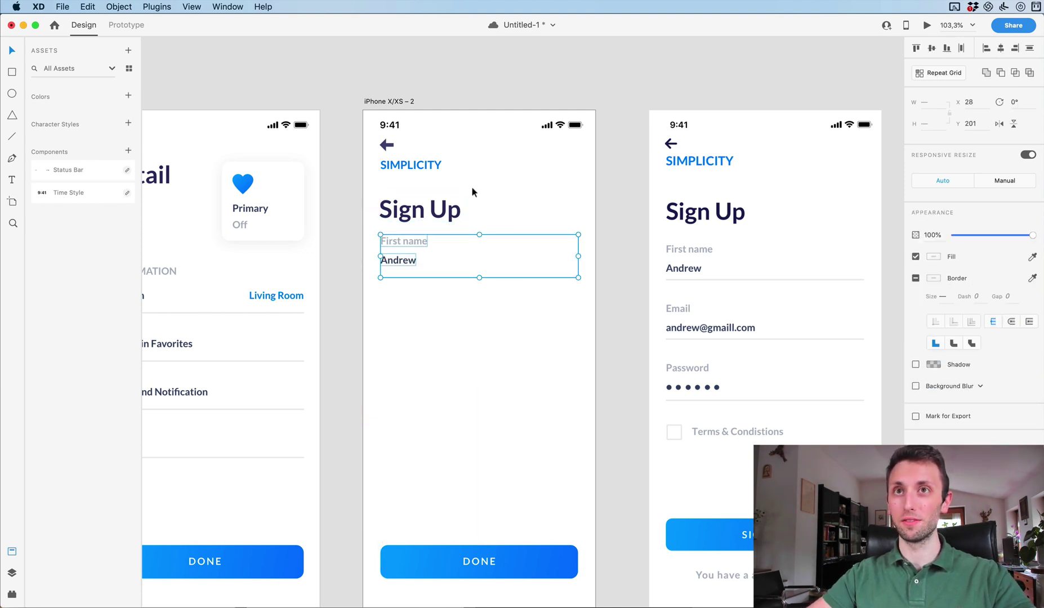
key("Down")
key("Down")
key("Down")
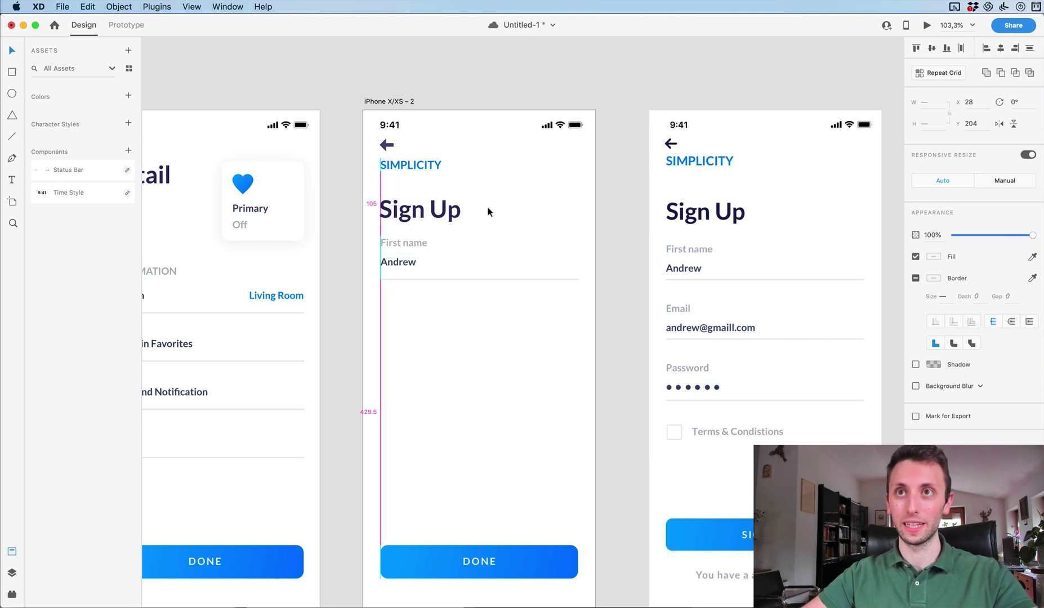
left_click(477, 325)
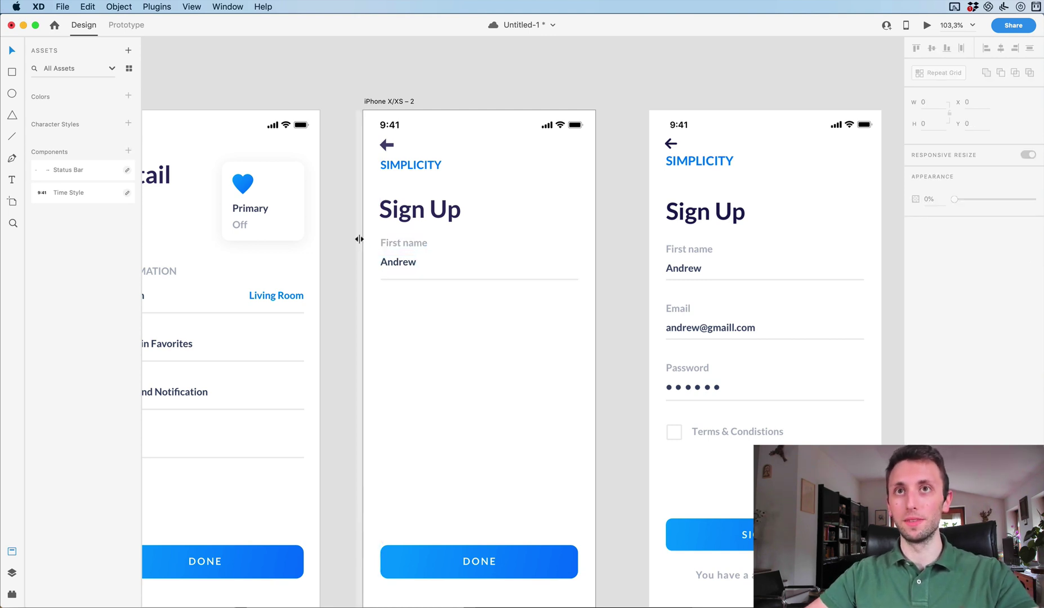
left_click(401, 263)
Duplicate the First name field below it and relabel the copy 'Email'.
left_click_drag(404, 242, 424, 306)
left_click(867, 146)
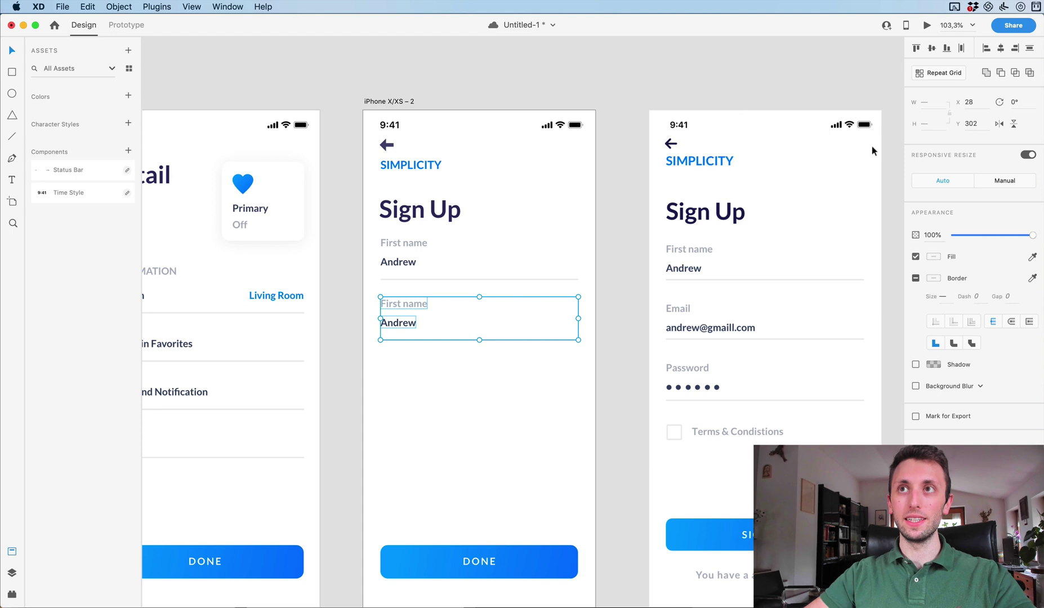
left_click(491, 393)
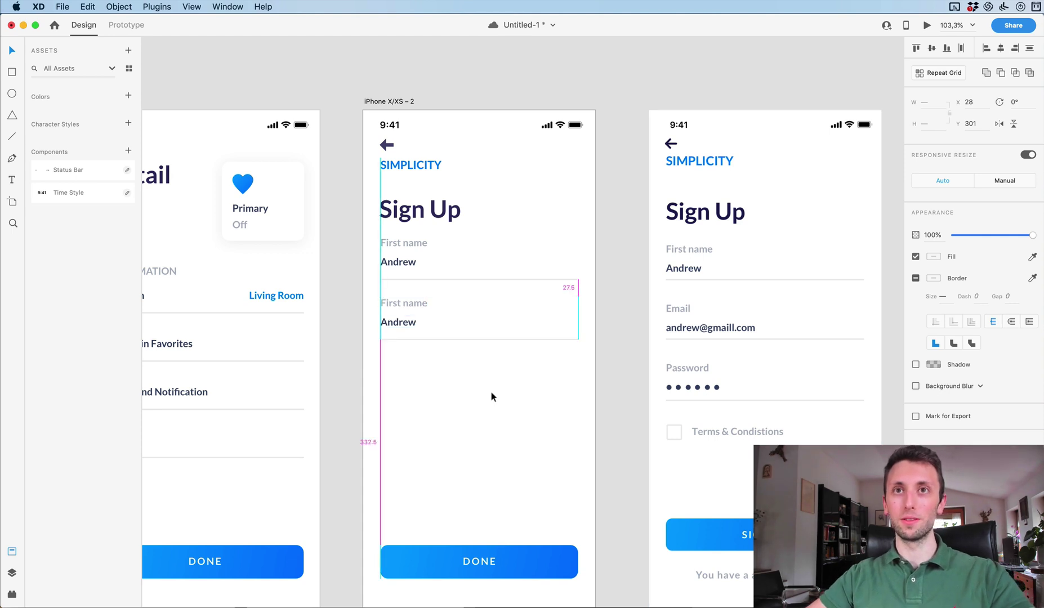
double_click(424, 305)
type("Emai")
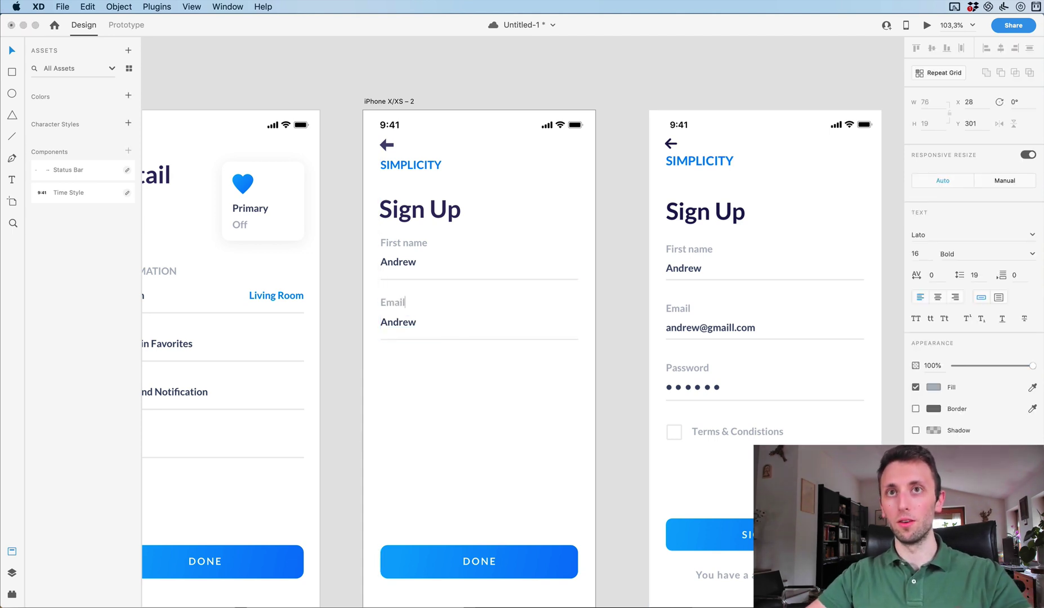
type("l")
Enter a lowercase sample email address as the Email field's value.
double_click(409, 320)
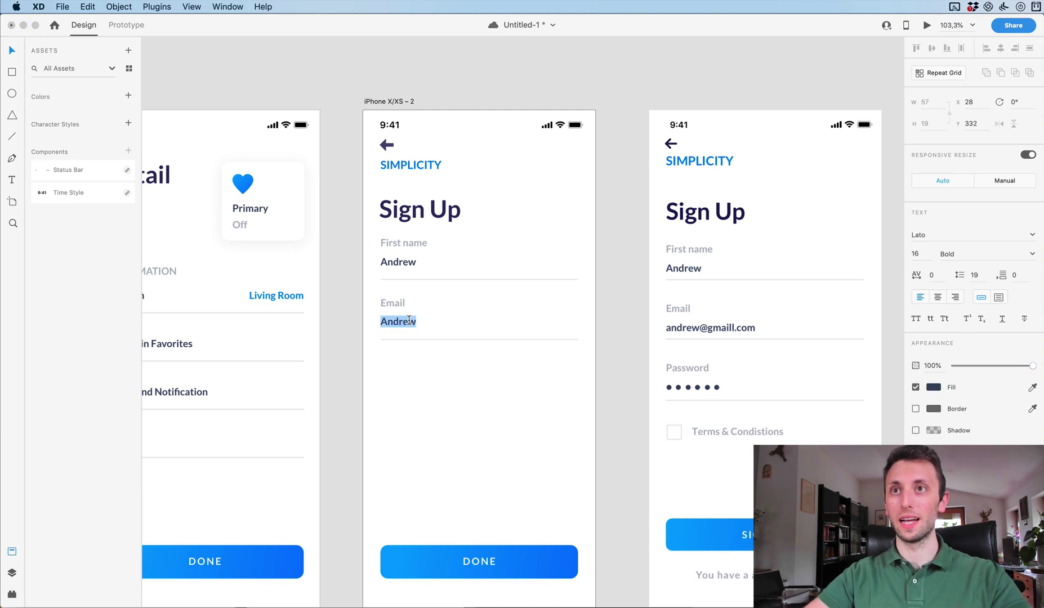
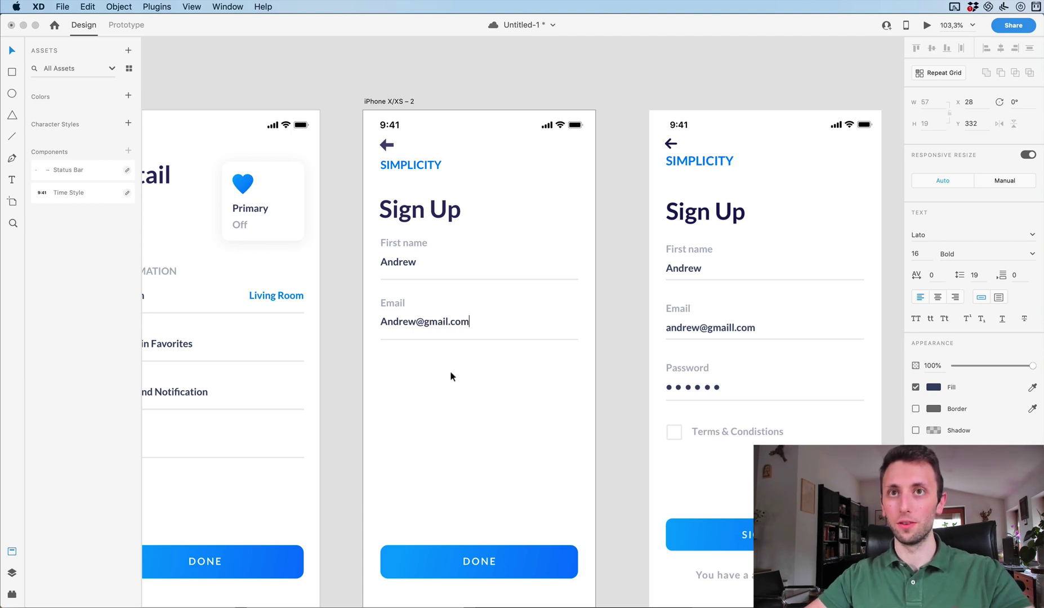
key("Escape")
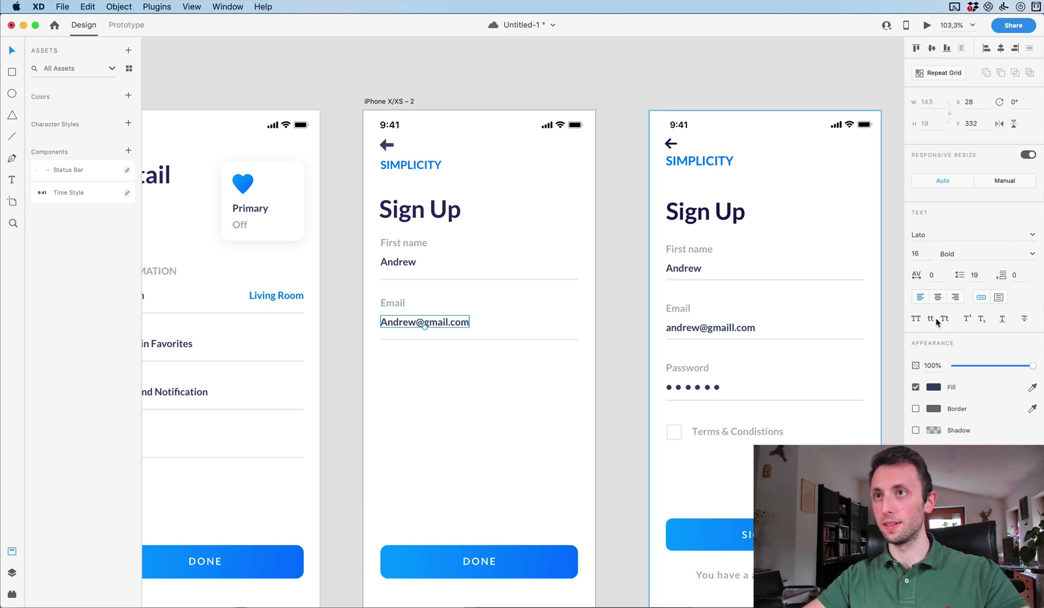
key("Return")
key("Left")
key("Delete")
type("a")
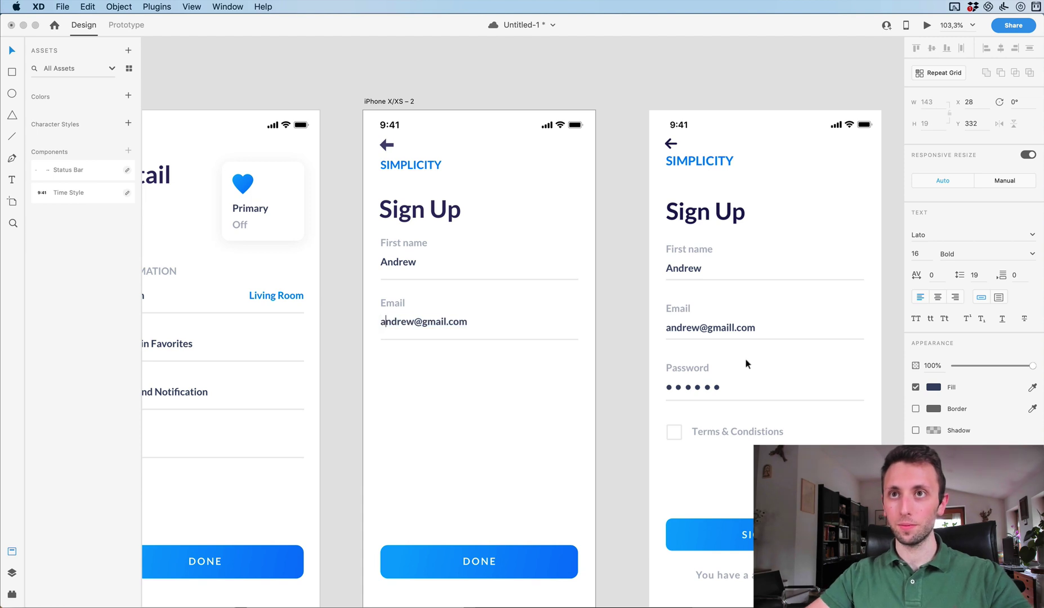
key("Escape")
left_click_drag(364, 302, 363, 307)
key("Escape")
Duplicate the Email field below it and relabel the copy 'Password'.
left_click(406, 321)
left_click_drag(426, 324, 429, 388)
double_click(386, 363)
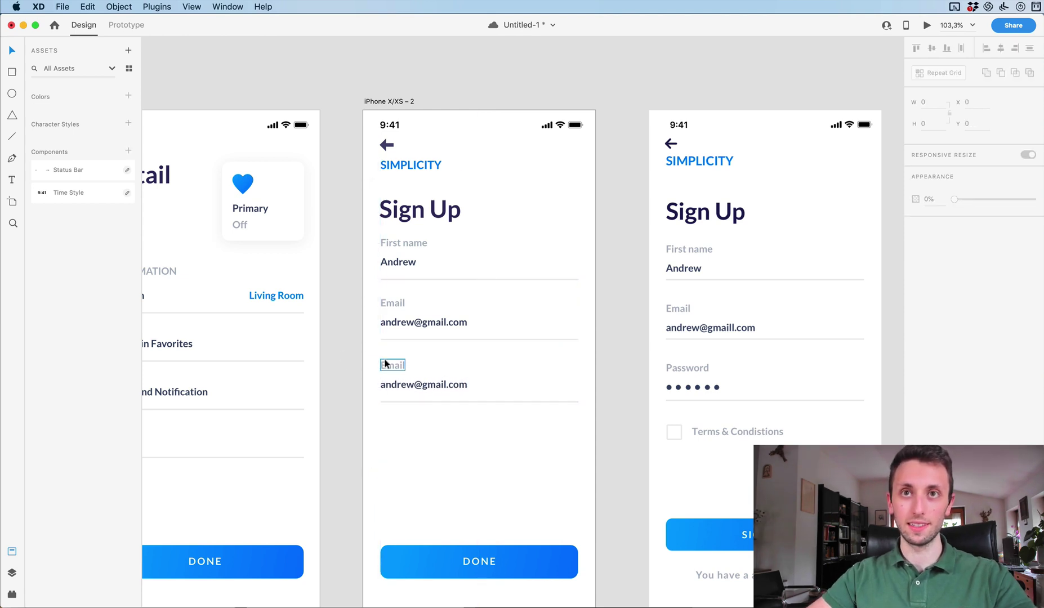
type("Password")
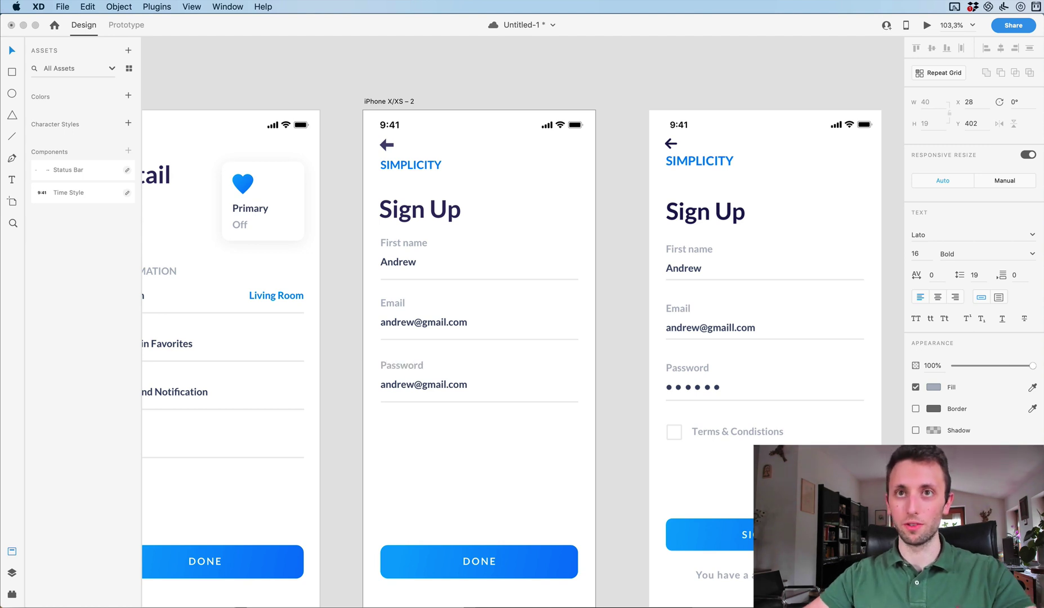
key("Escape")
double_click(427, 383)
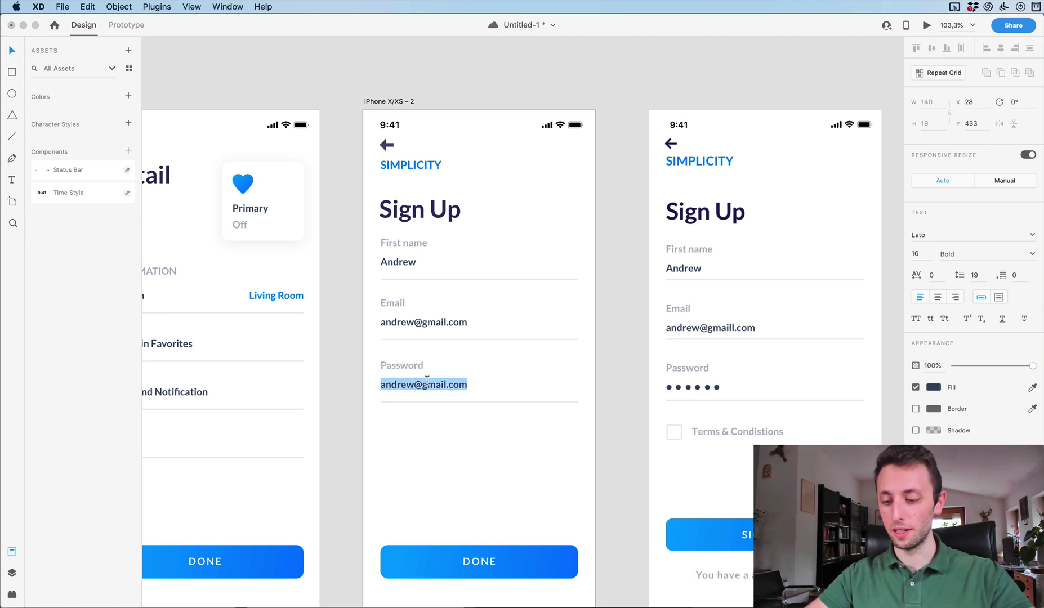
Enter masked dots as the password value and settle their font size at 55.
type(".......")
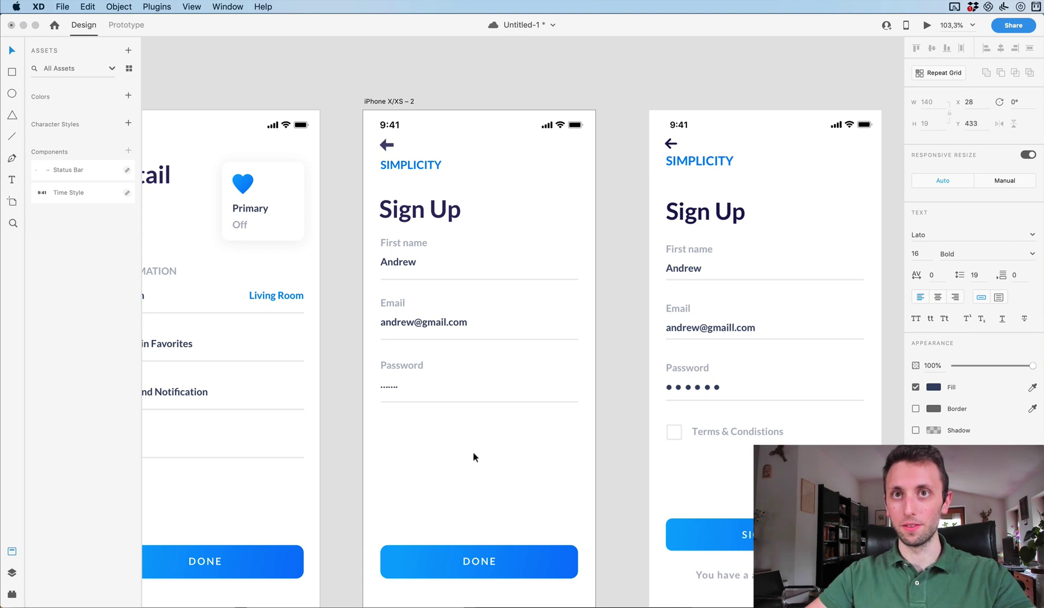
key("Escape")
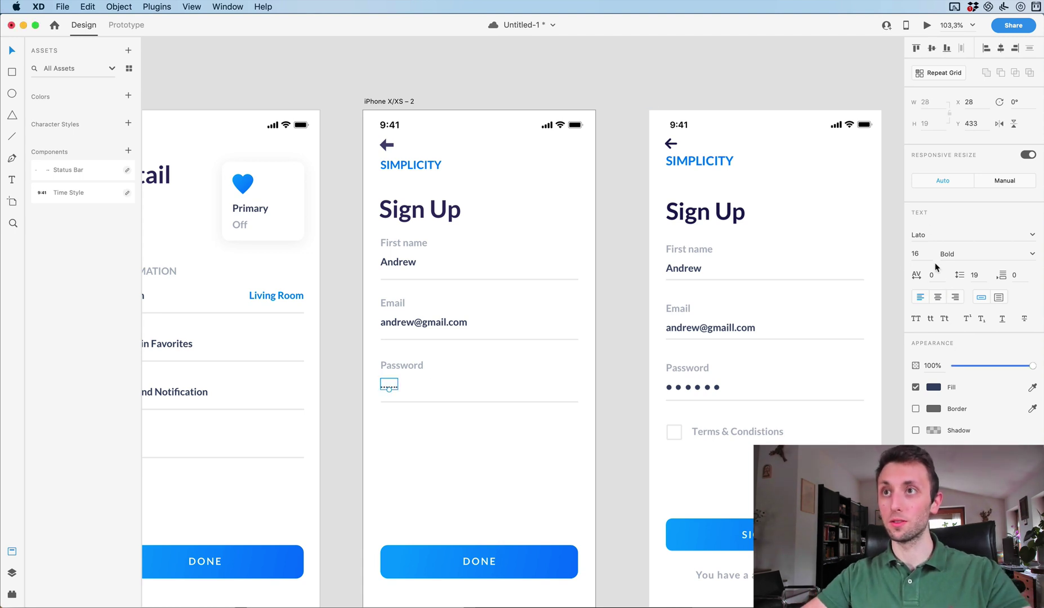
key("shift+Up")
key("shift+Up")
key("shift+Up")
key("shift+Up")
key("shift+Up")
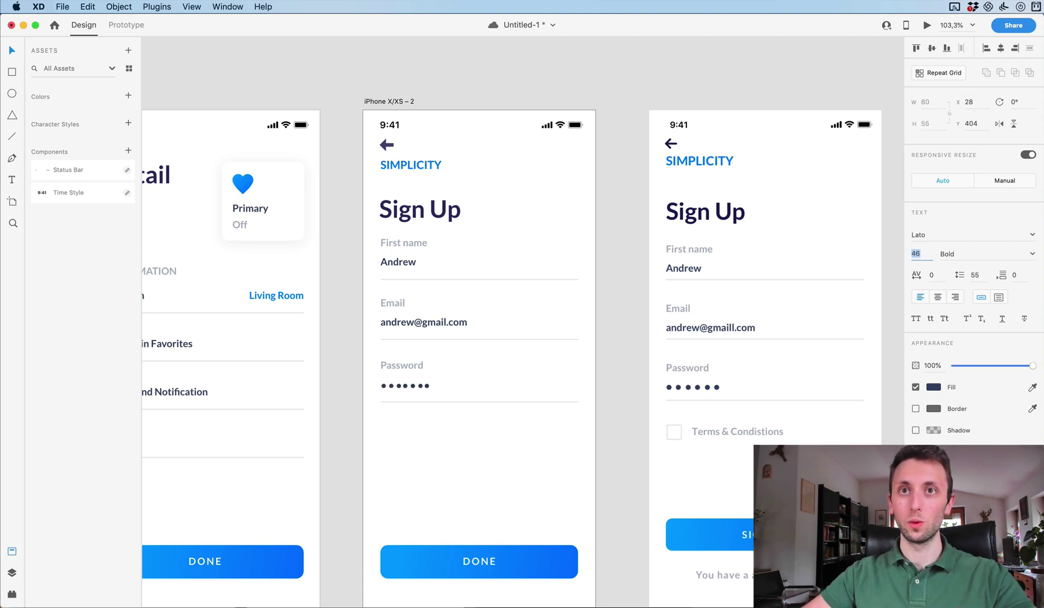
key("shift+Down")
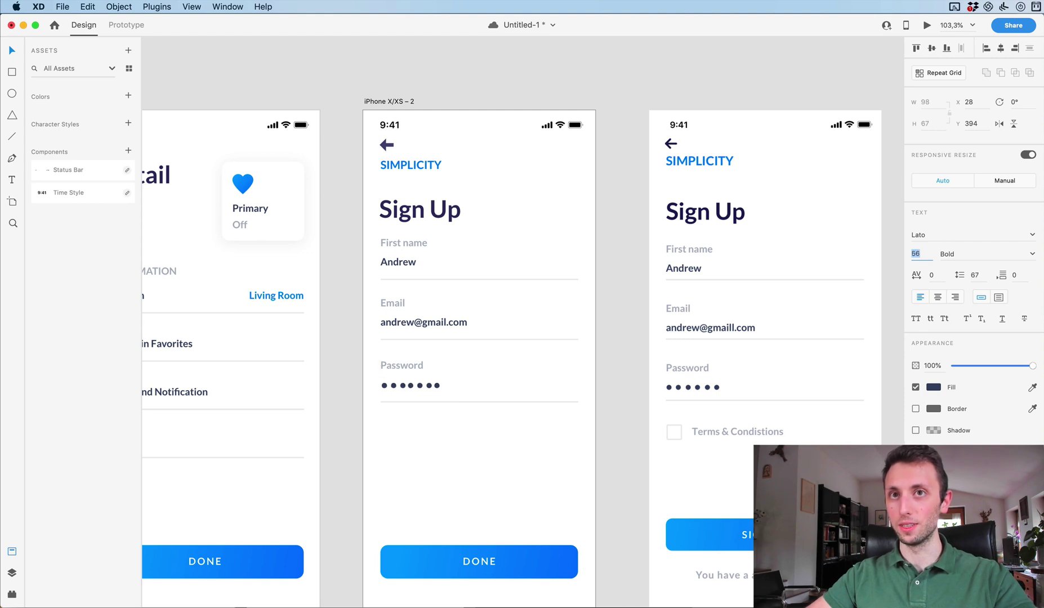
key("Up")
key("Up")
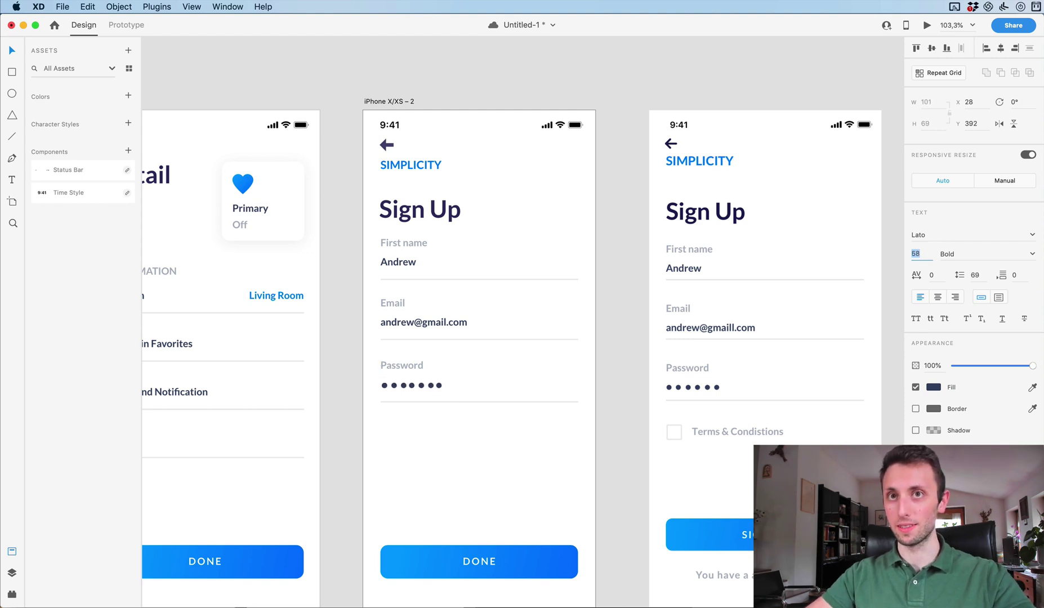
double_click(410, 385)
left_click(410, 385)
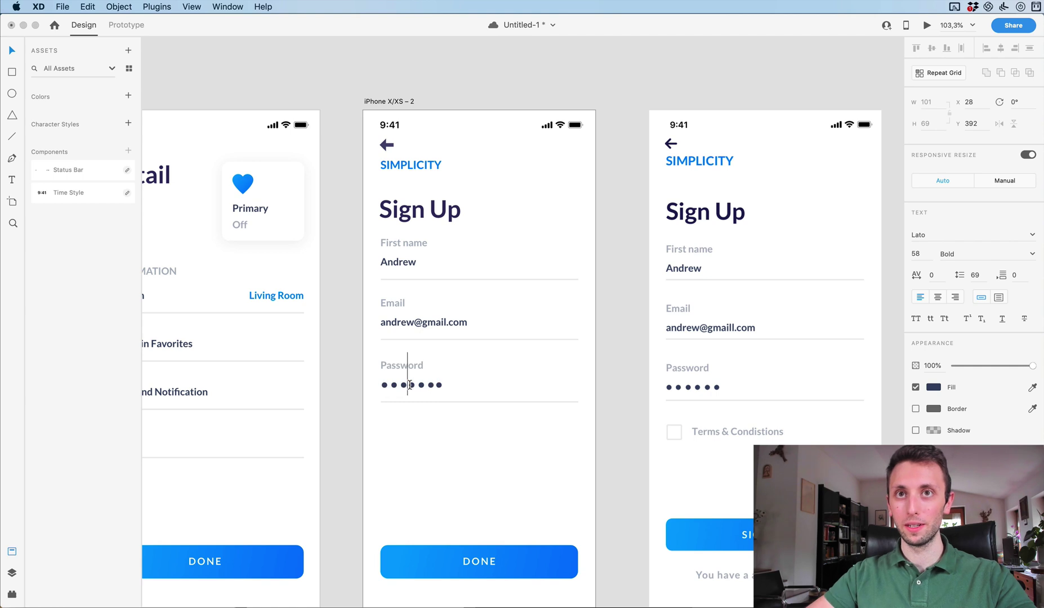
key("Escape")
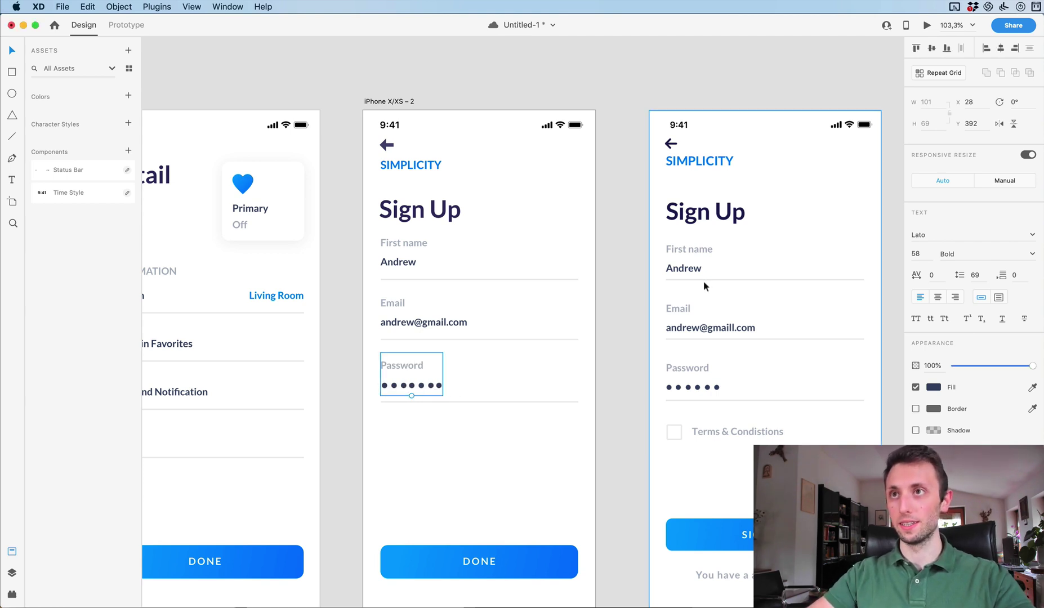
key("Down")
key("Down")
key("Down")
key("Down")
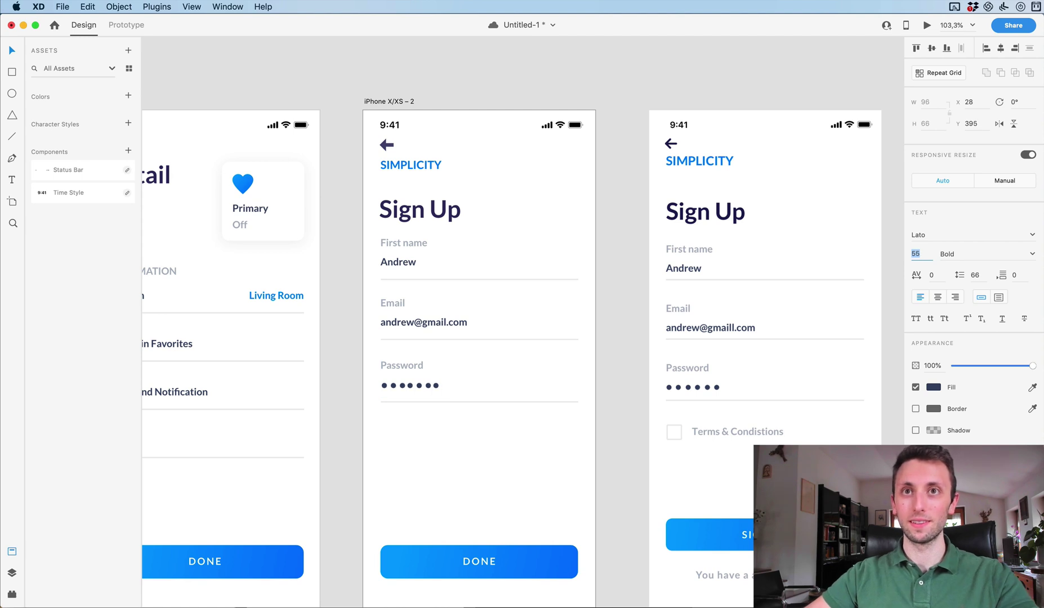
left_click(498, 471)
scroll(497, 470, "down", 2)
scroll(498, 471, "left", 1)
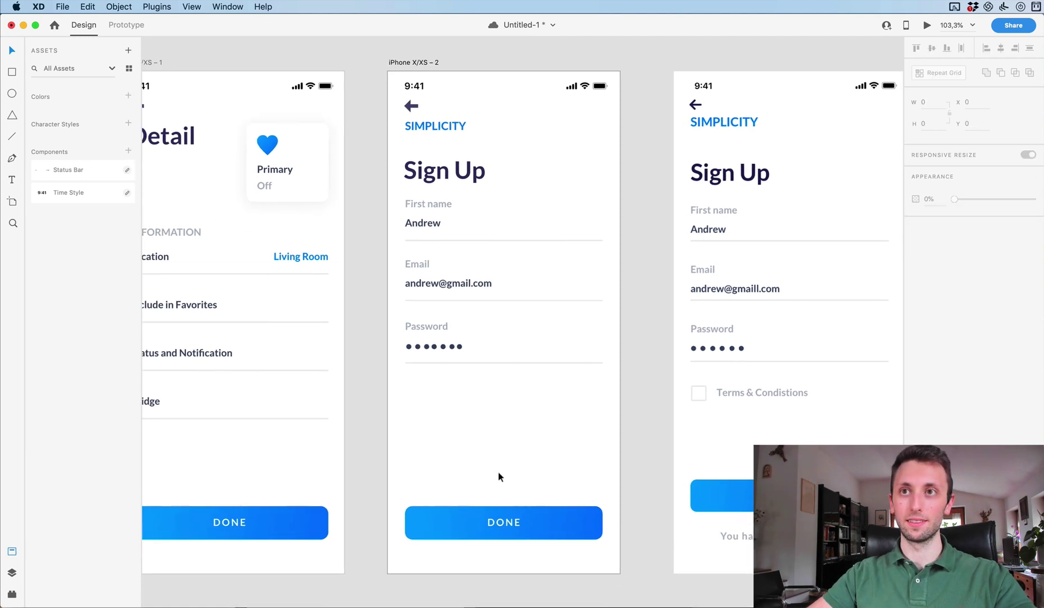
scroll(427, 393, "right", 3)
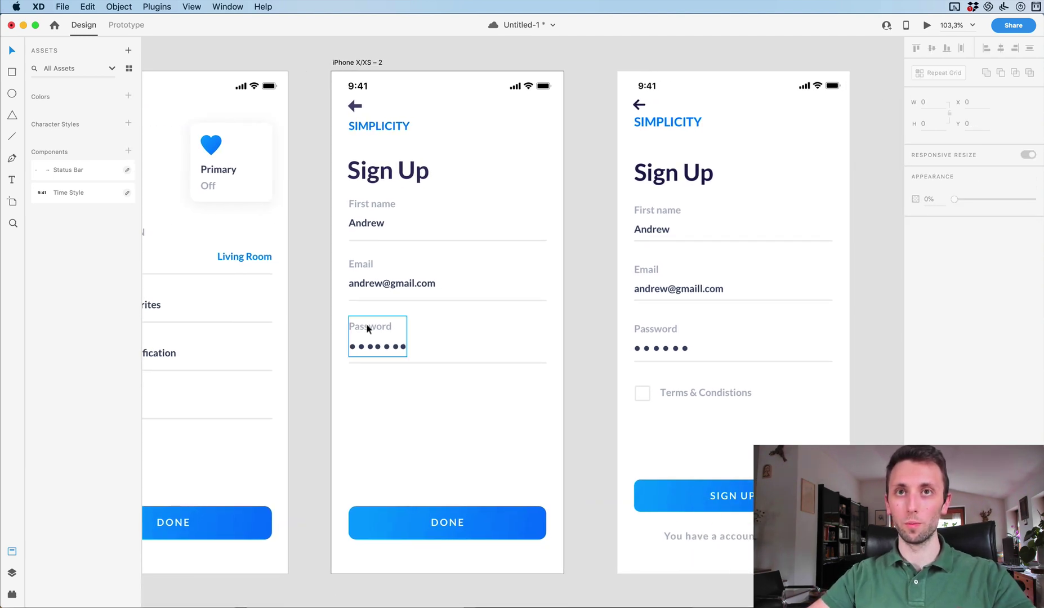
Copy the Email label below Password as a 'Terms & Conditions' label, shifted right.
double_click(366, 264)
left_click_drag(366, 266, 376, 393)
double_click(375, 390)
type("Terms & Cond")
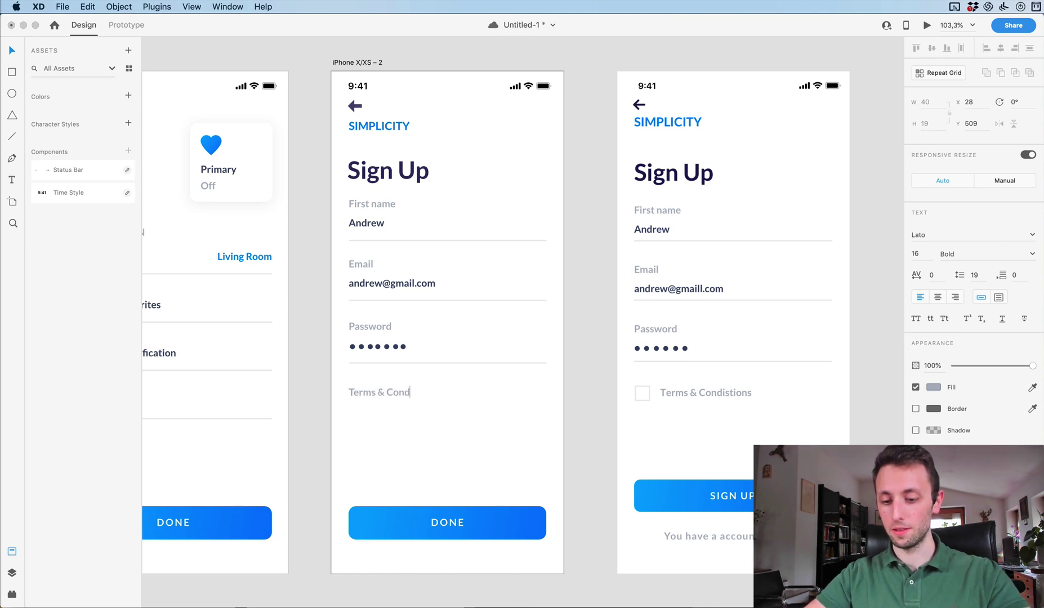
type("itions")
key("Escape")
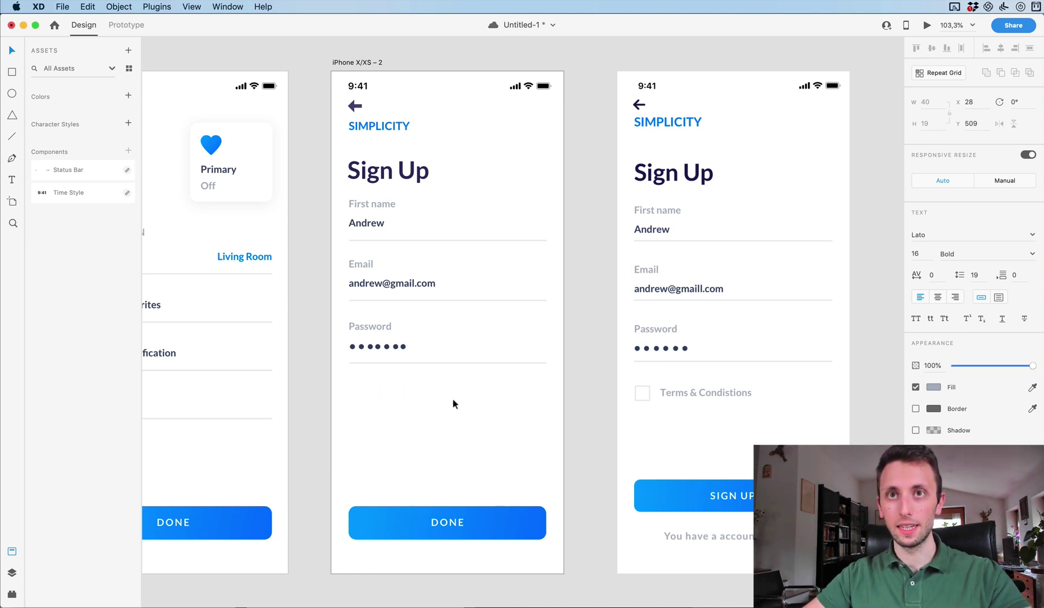
left_click_drag(405, 391, 432, 392)
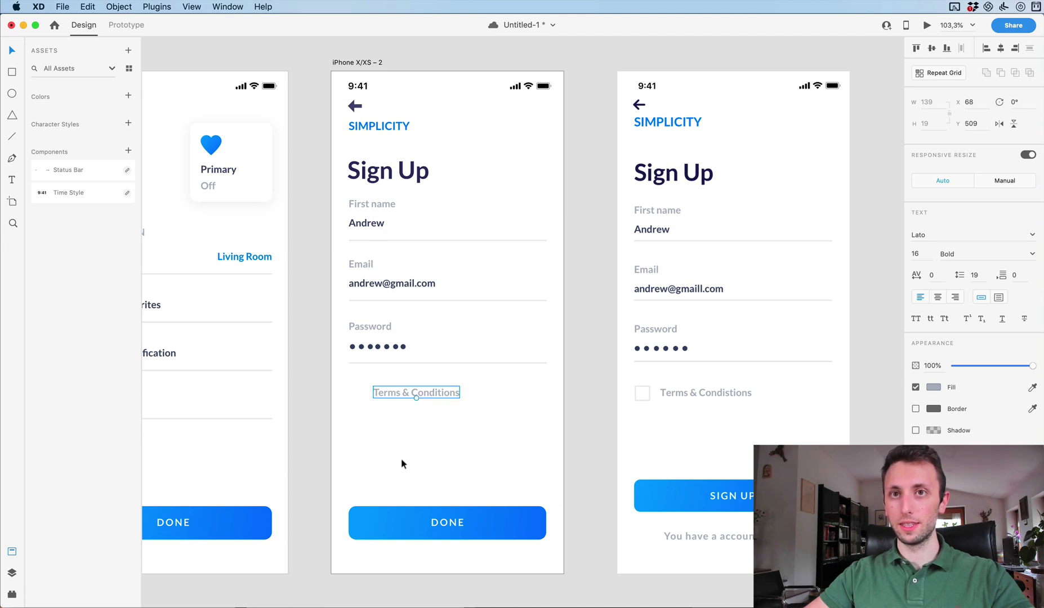
Change the DONE button text to 'SIGN UP' and centre it in the button.
left_click(434, 521)
double_click(434, 521)
double_click(433, 521)
type("SIGN UP")
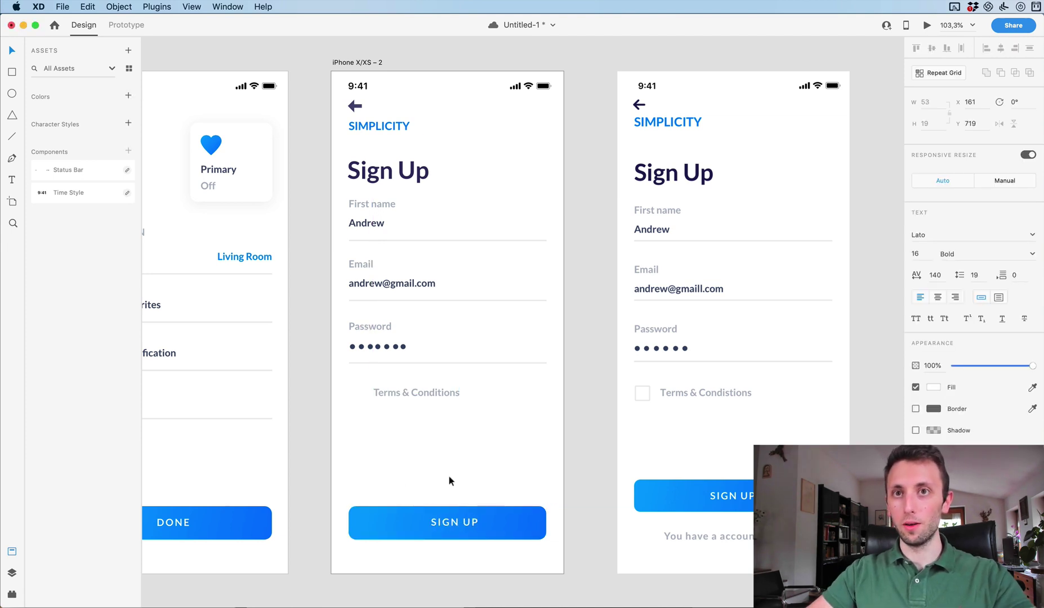
left_click(485, 517)
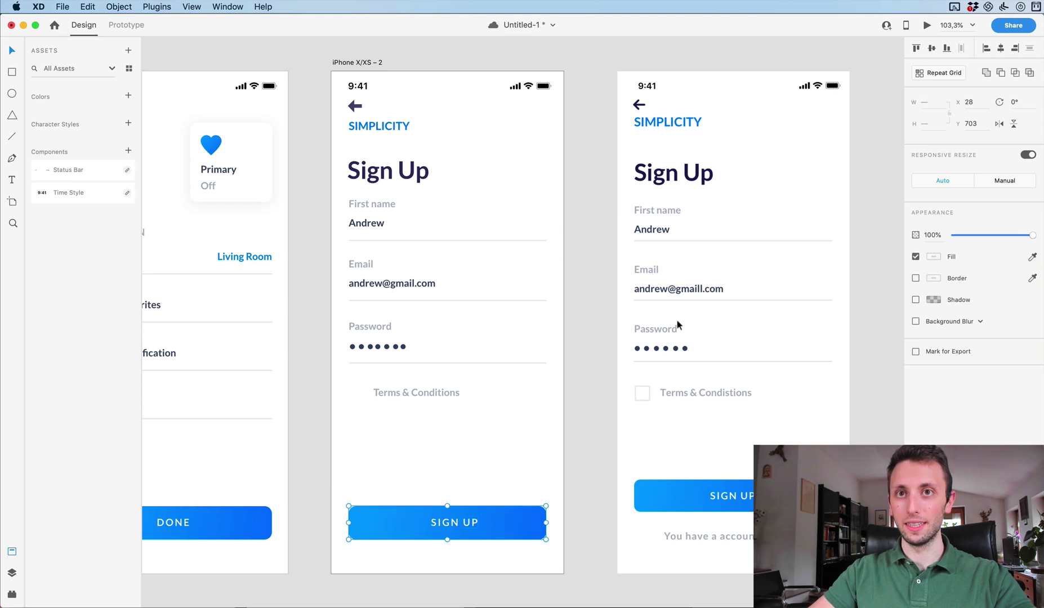
left_click(1000, 48)
left_click(518, 461)
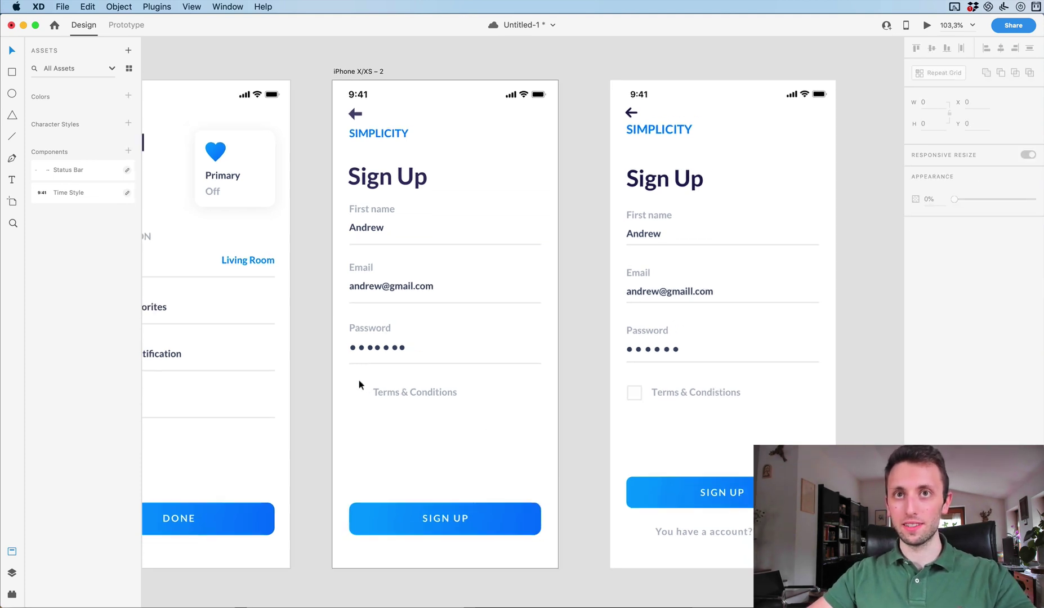
scroll(359, 381, "up", 4)
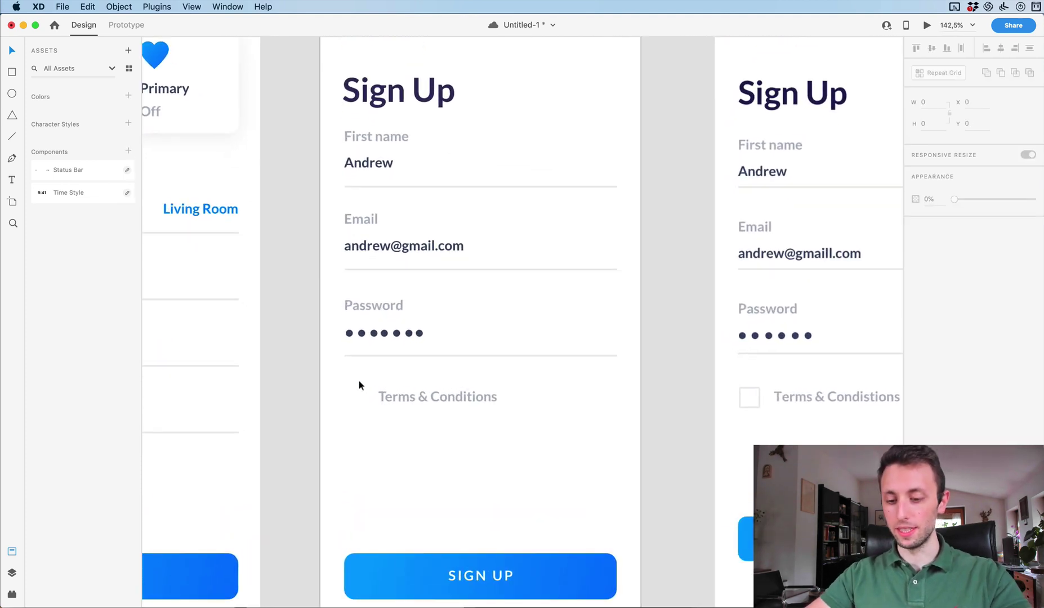
Draw a 24 × 24 square left of the Terms & Conditions label.
key("r")
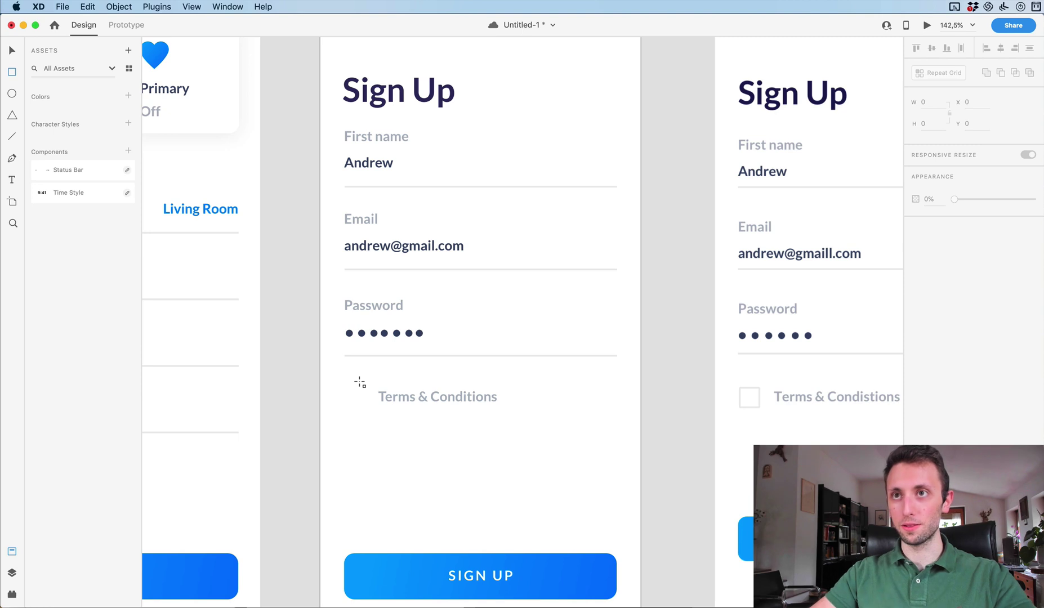
left_click_drag(345, 383, 367, 405)
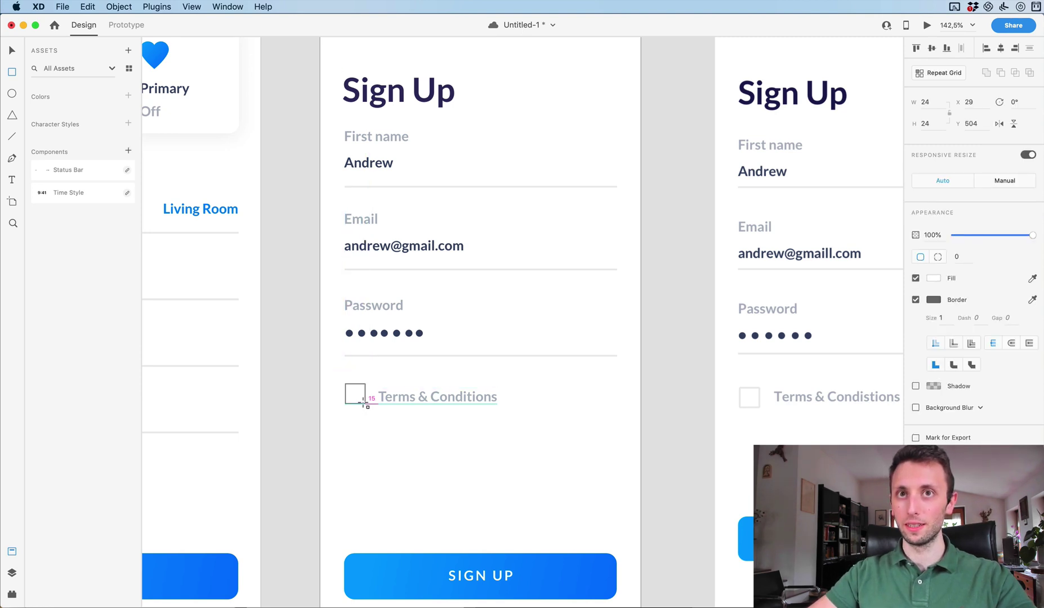
left_click_drag(362, 399, 362, 401)
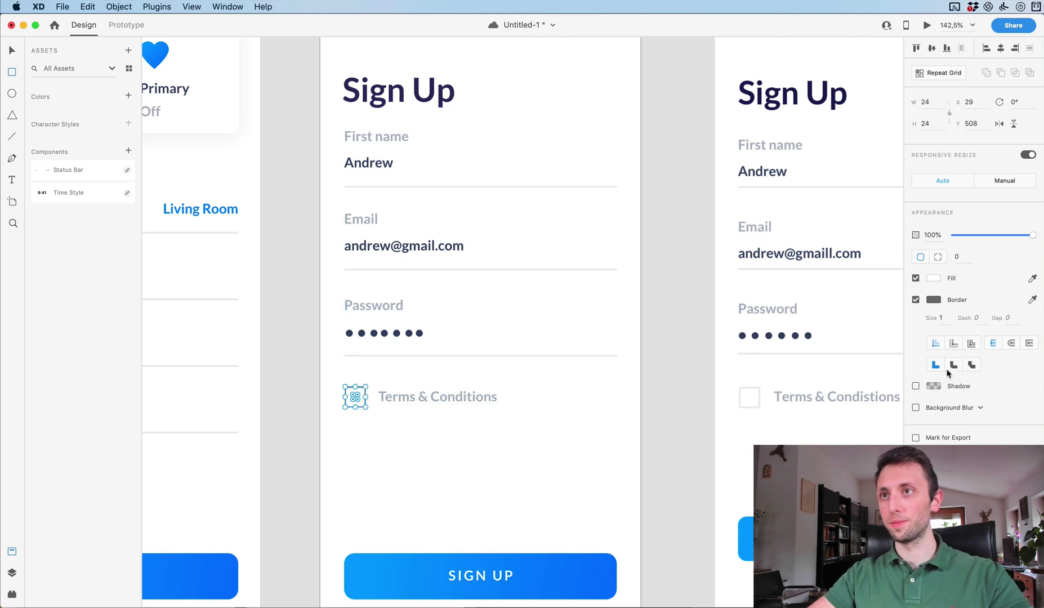
Give the checkbox a border size 2 in the reference light grey.
left_click(940, 318)
type("2")
key("Return")
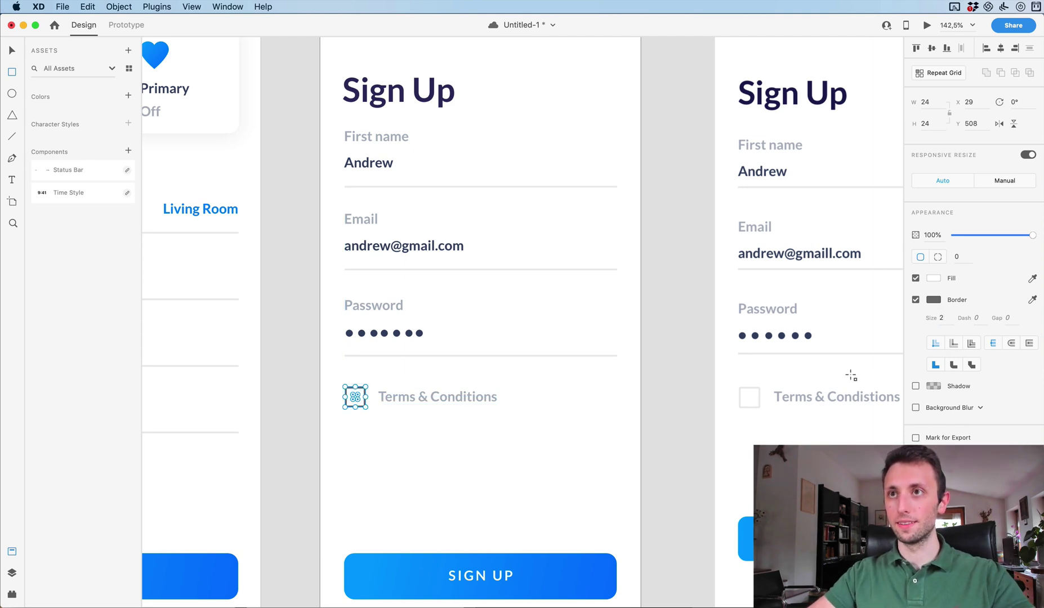
left_click(933, 300)
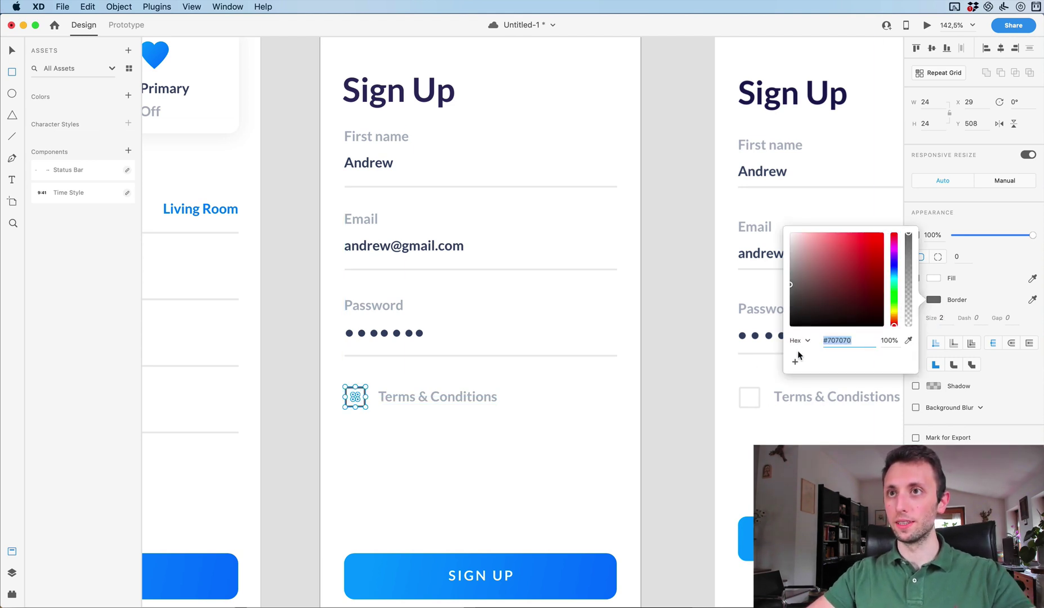
left_click(908, 340)
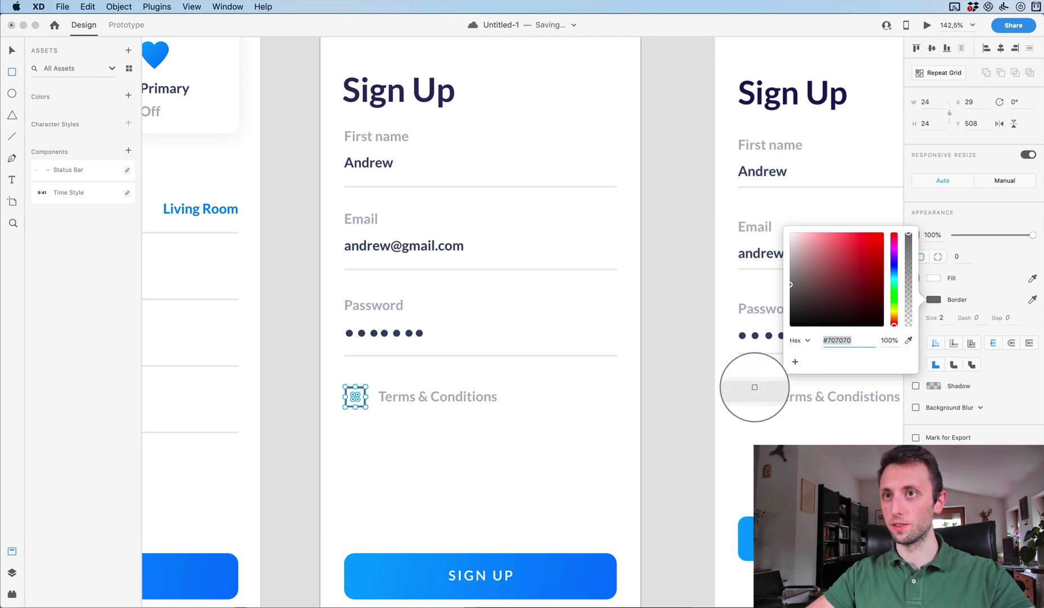
left_click(754, 387)
left_click(510, 424)
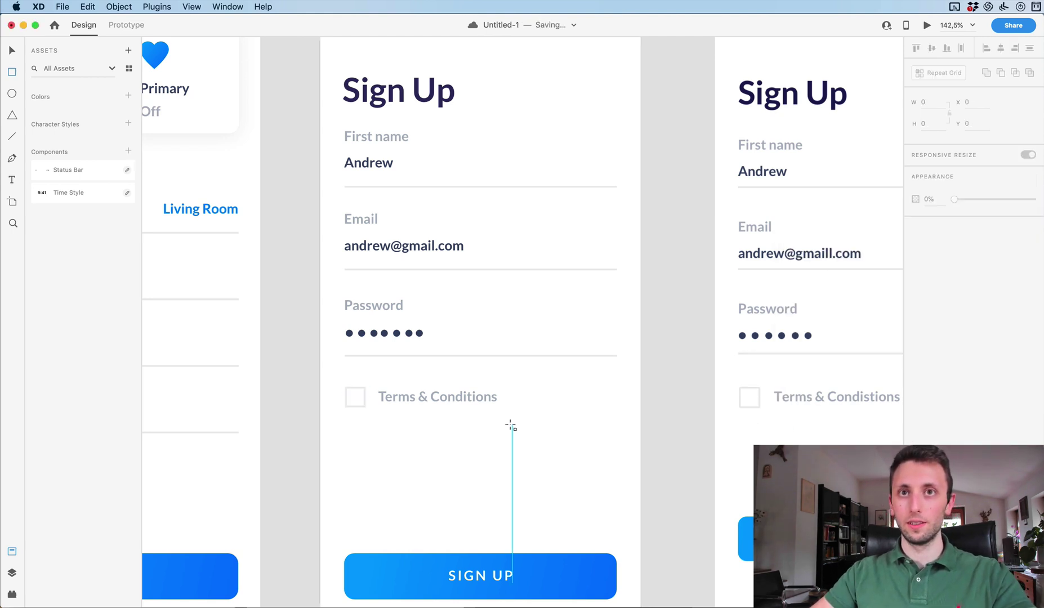
scroll(511, 426, "down", 5)
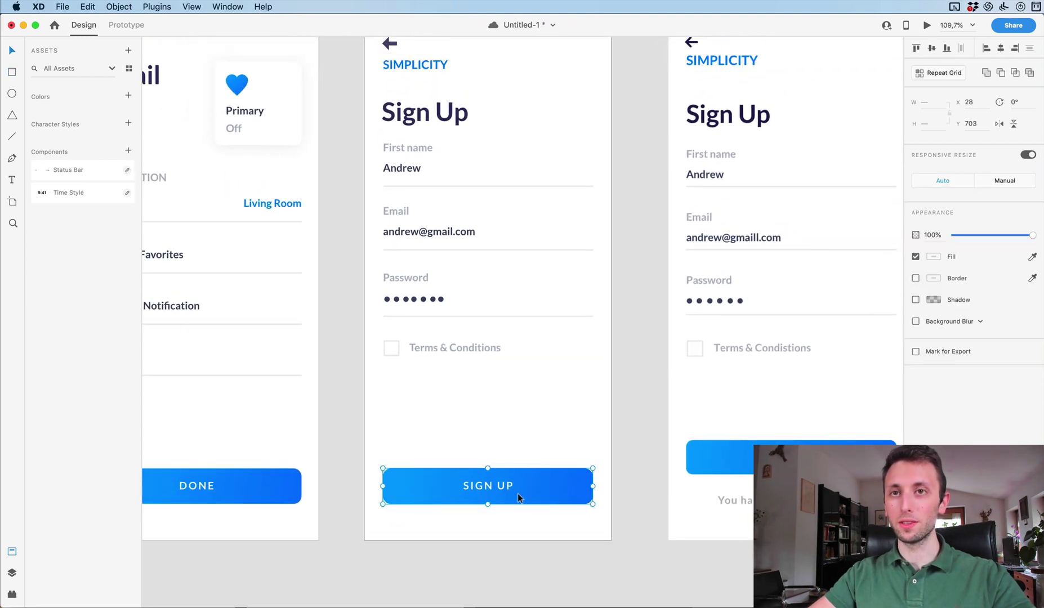
Raise SIGN UP about 51 px and copy the Terms label beneath it as 'You have an account? LOG IN'.
left_click_drag(518, 493, 523, 464)
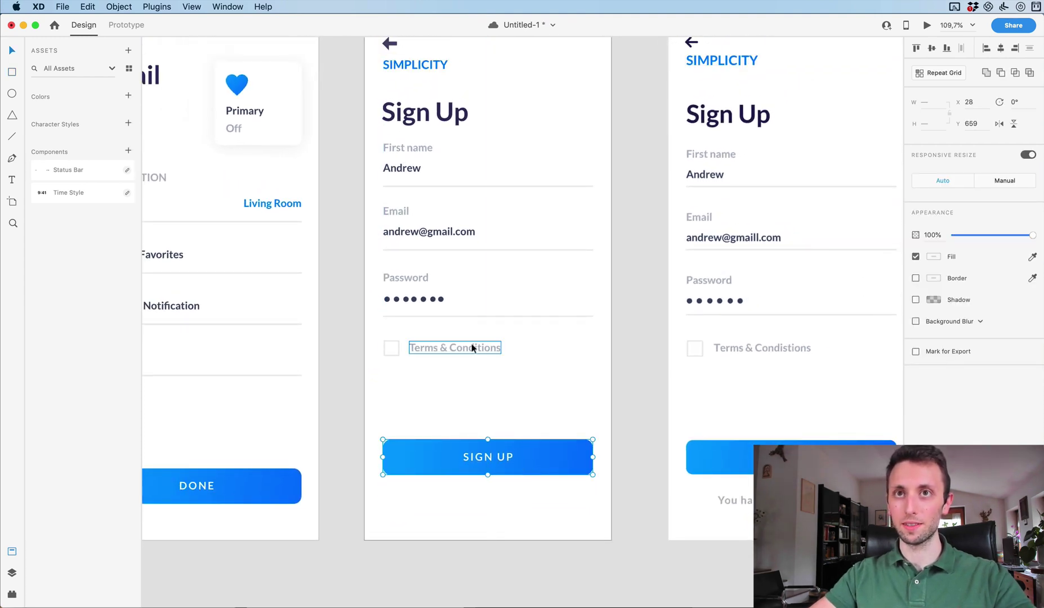
left_click_drag(472, 346, 480, 504)
double_click(479, 504)
type("You have a ")
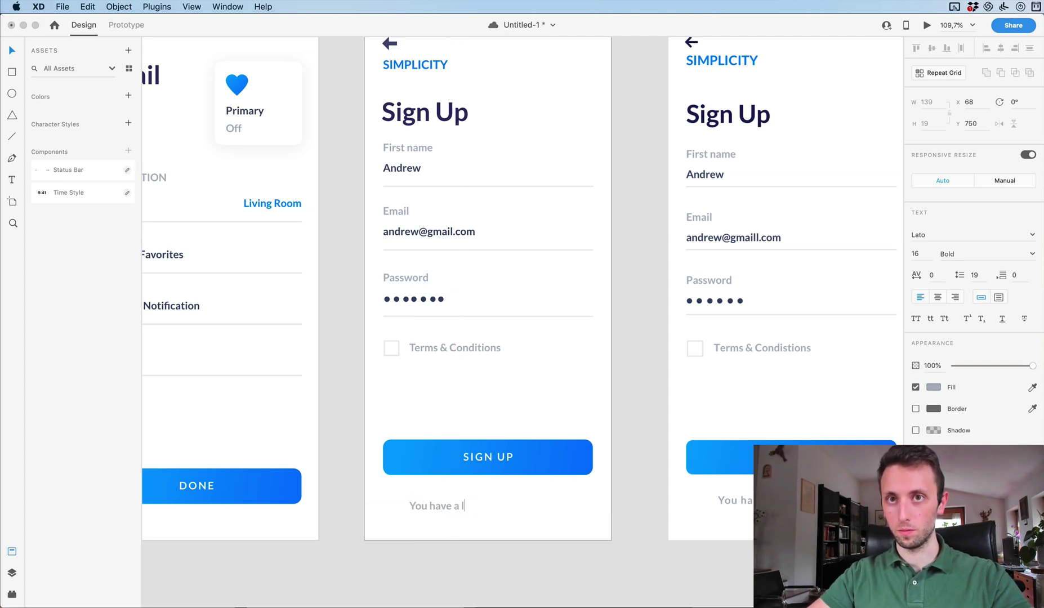
type("n account? LOG IN")
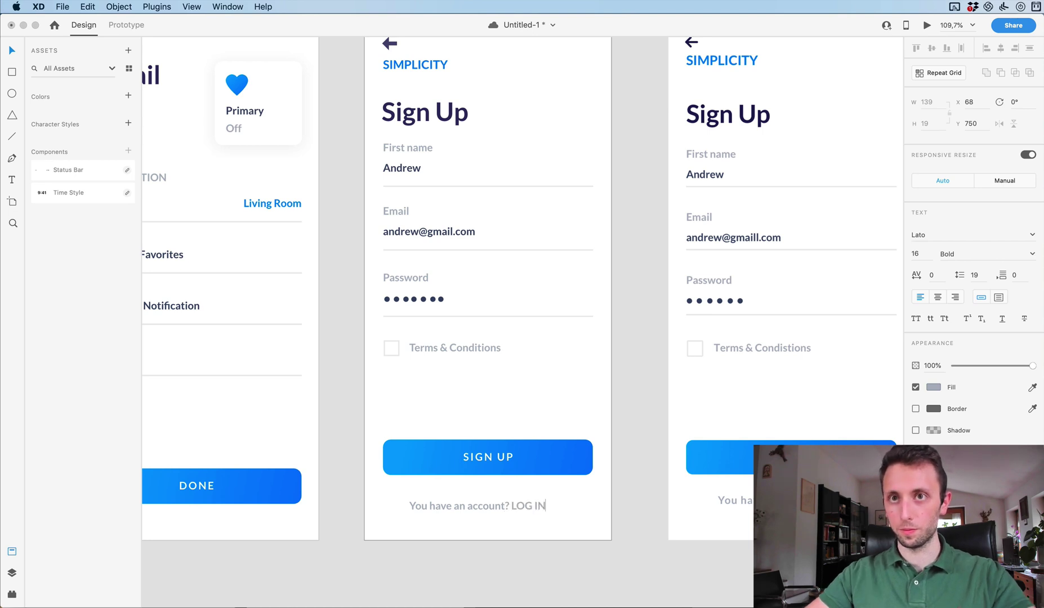
Colour 'LOG IN' dark navy and centre the account line horizontally.
left_click_drag(545, 505, 511, 505)
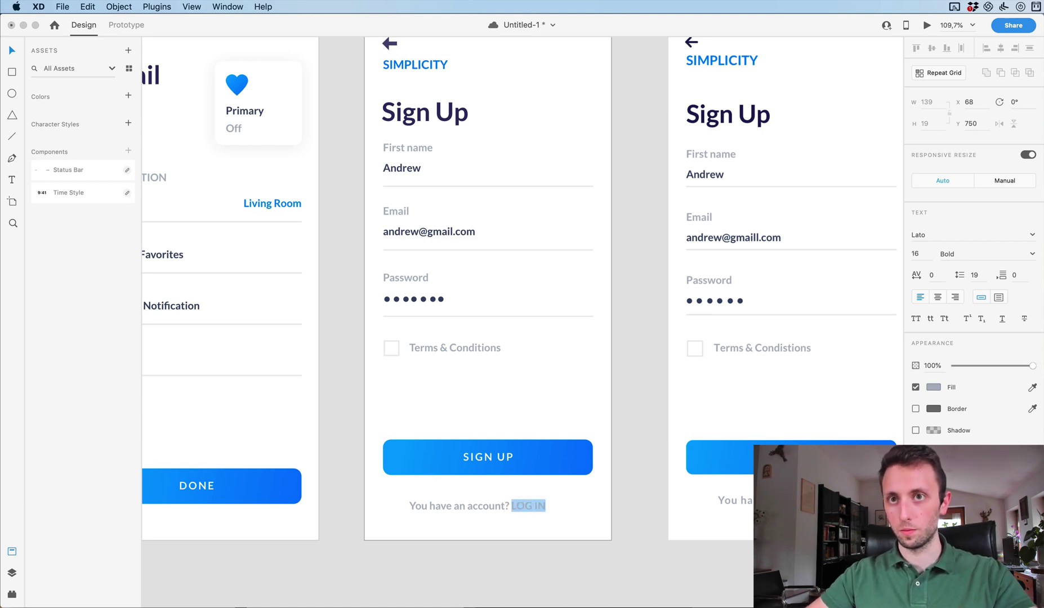
left_click(1032, 388)
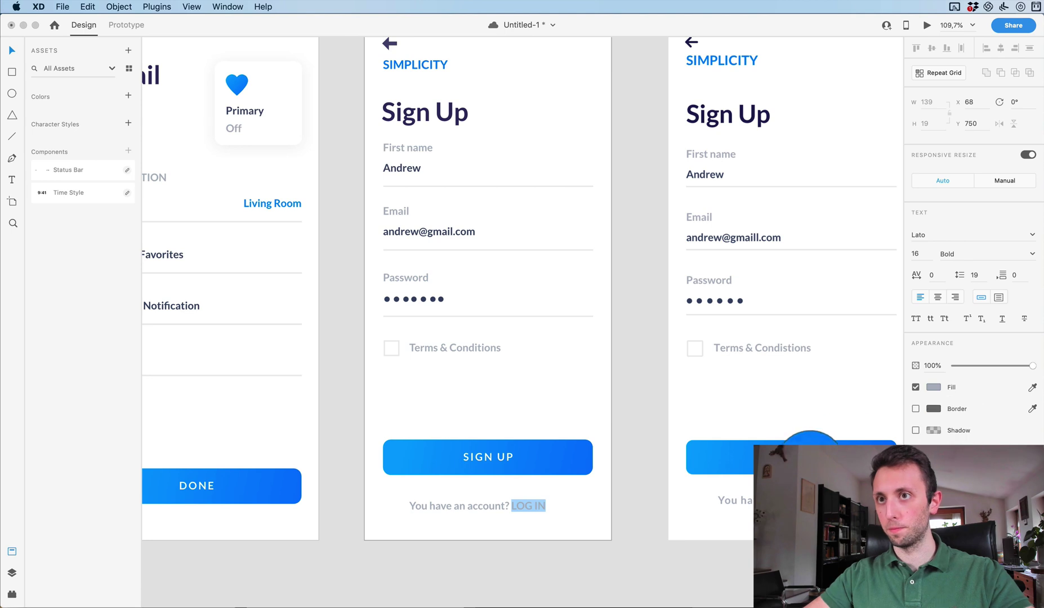
left_click(428, 112)
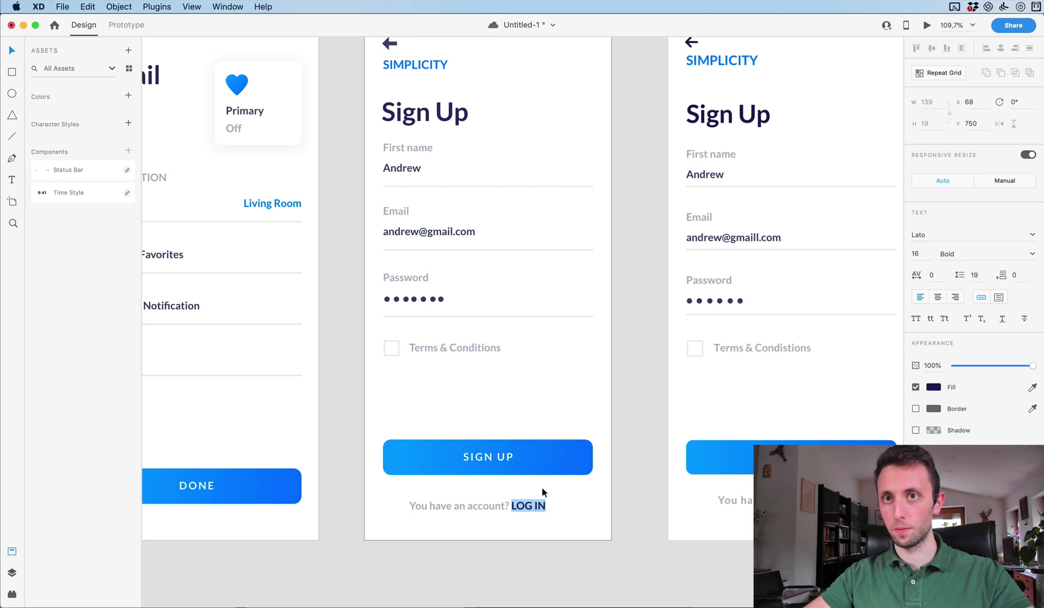
key("Escape")
key("Escape")
scroll(569, 496, "down", 3)
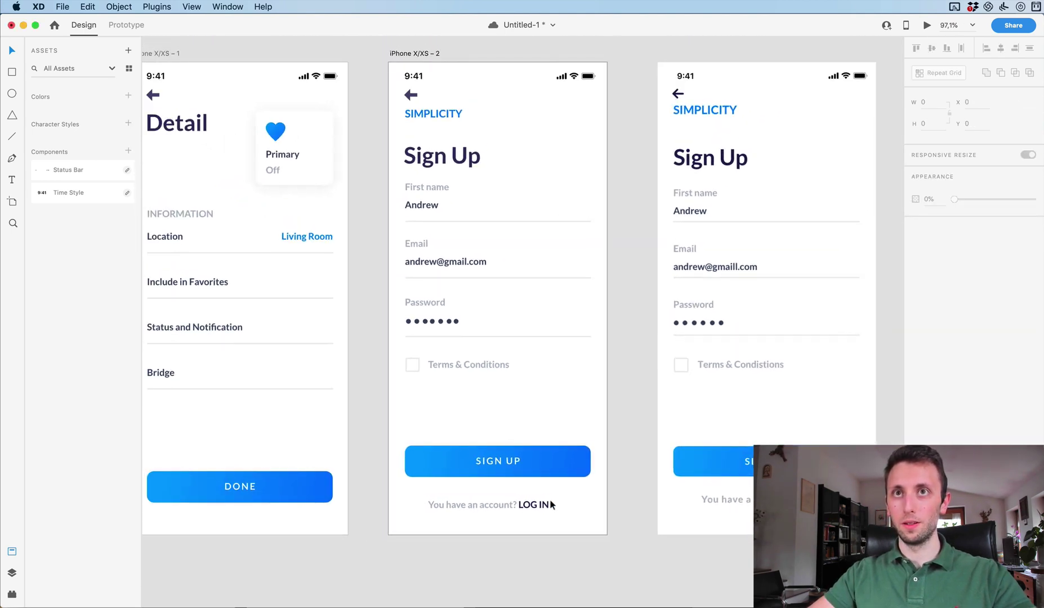
left_click(551, 504)
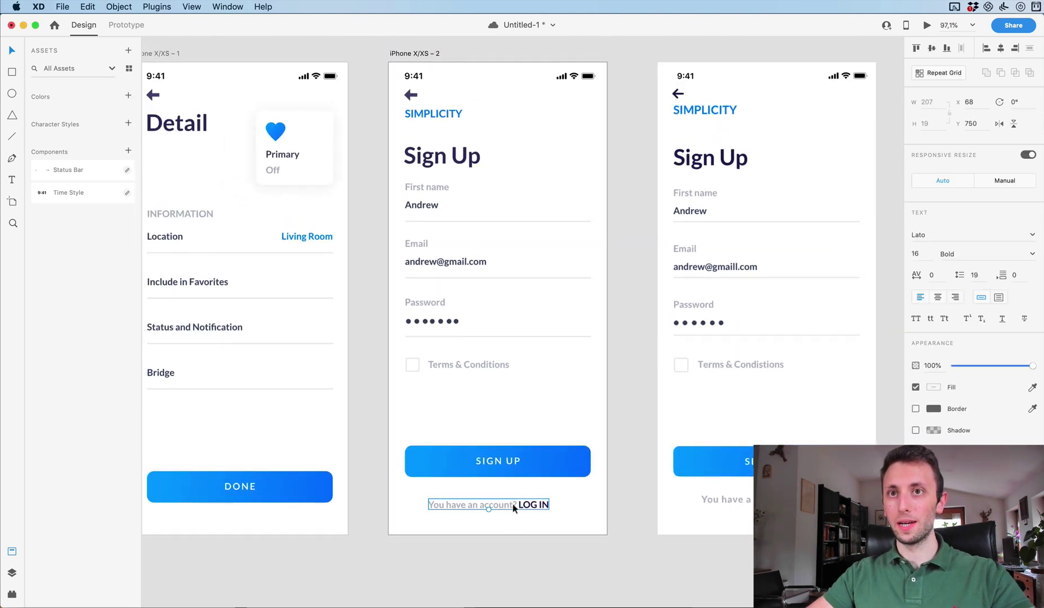
left_click(1000, 49)
left_click(641, 270)
scroll(639, 271, "up", 2)
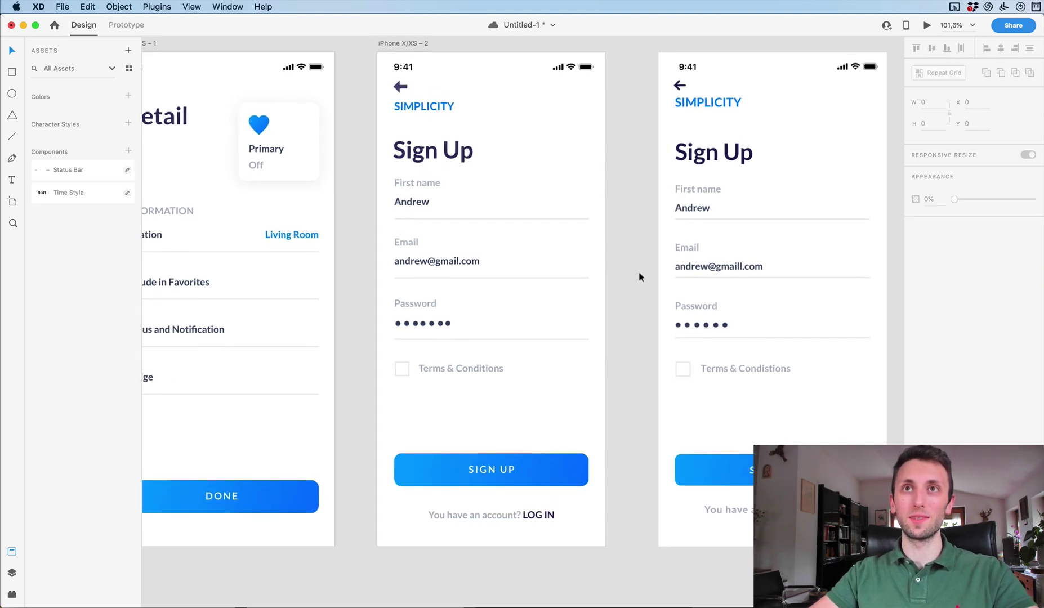
scroll(638, 271, "down", 2)
scroll(638, 271, "up", 2)
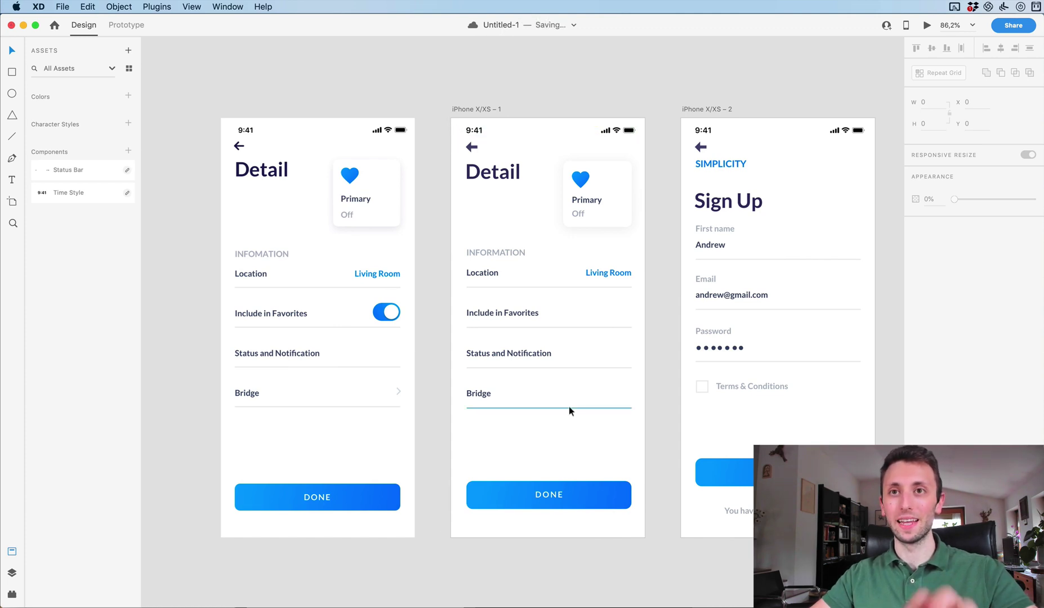
scroll(569, 406, "right", 3)
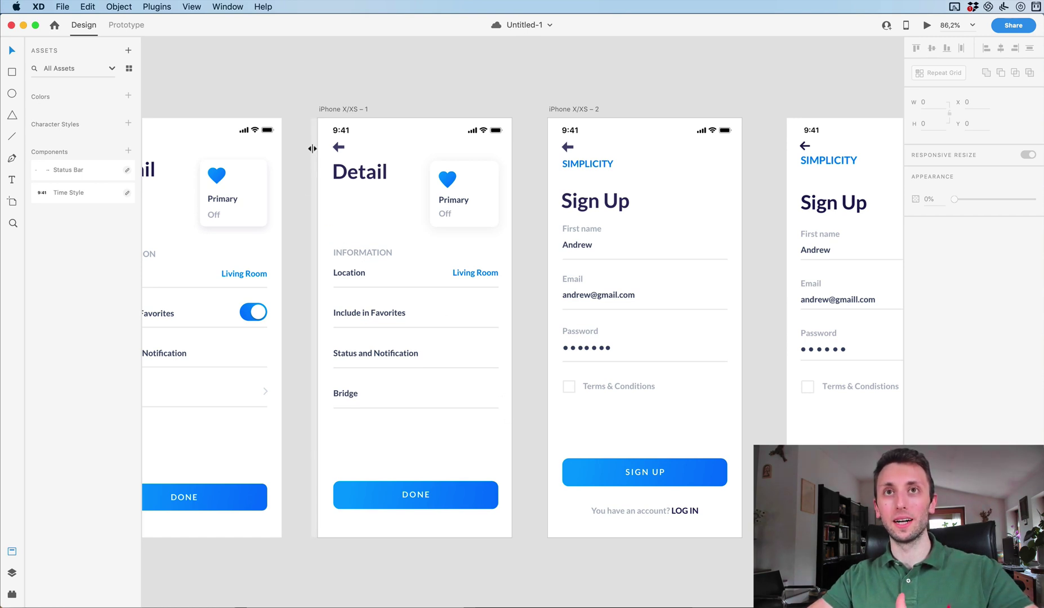
left_click_drag(317, 196, 104, 233)
scroll(473, 245, "left", 5)
scroll(617, 371, "right", 5)
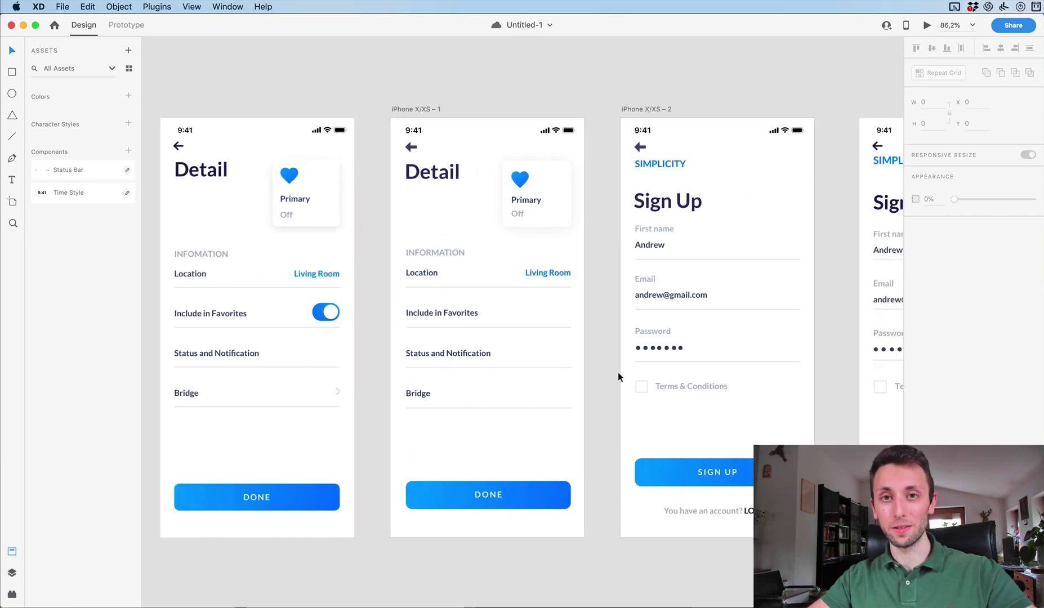
scroll(617, 372, "left", 5)
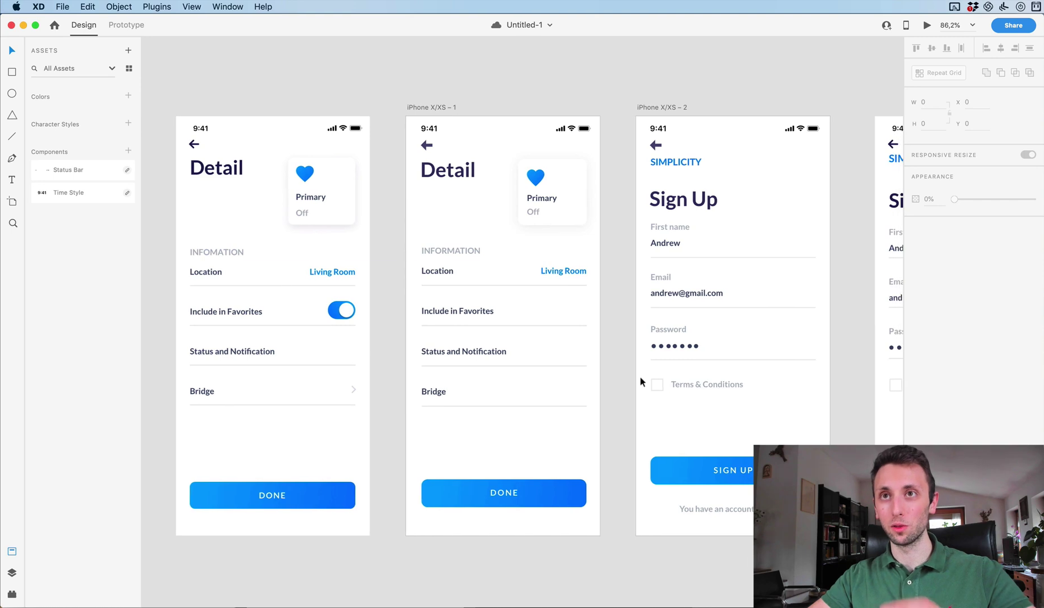
scroll(639, 374, "right", 1)
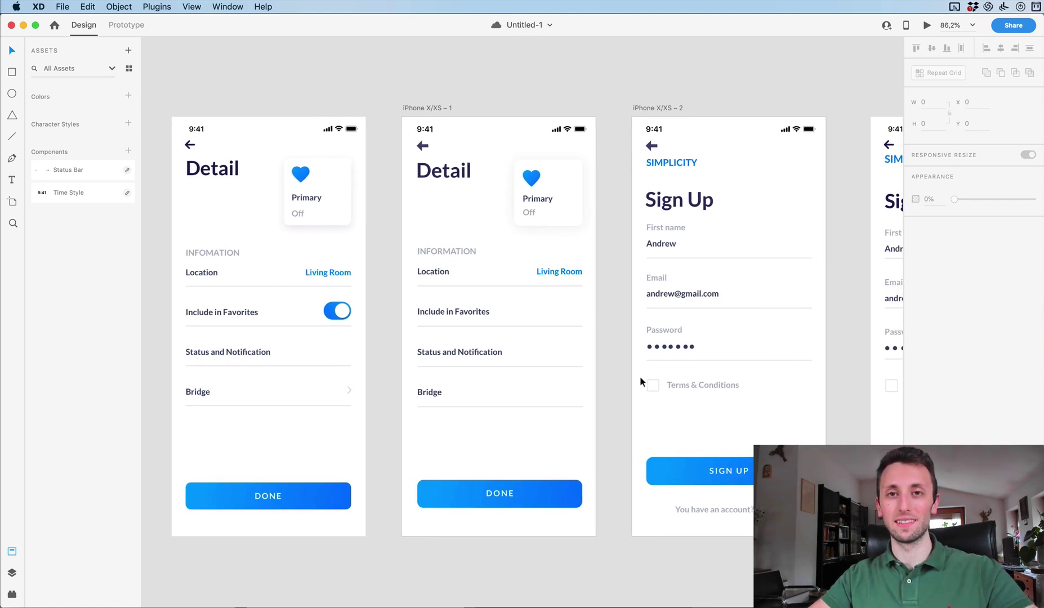
scroll(639, 375, "right", 3)
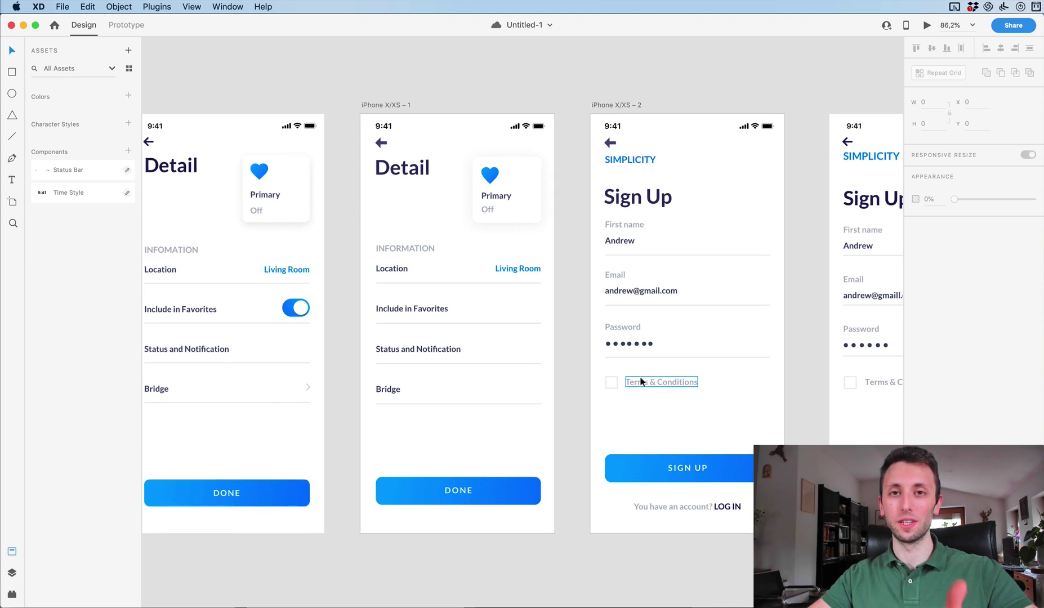